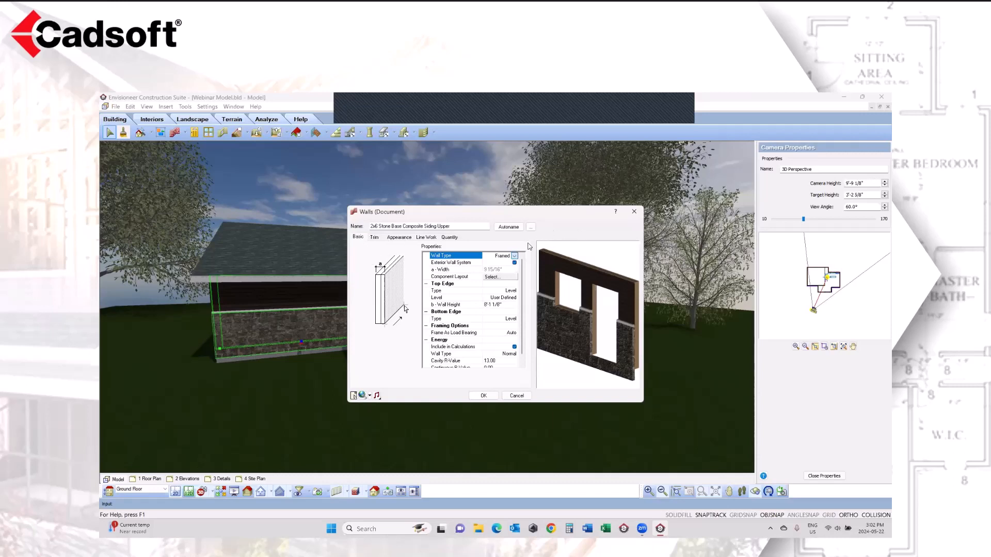
Step: Review the wall type and top edge type options of the stone base composite siding wall and examine its 3D preview
click(515, 256)
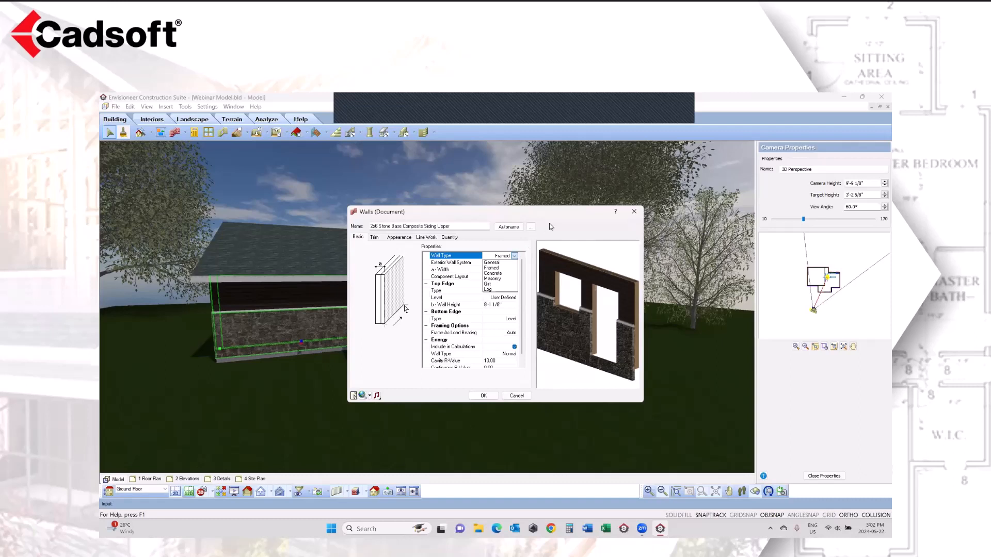
click(498, 269)
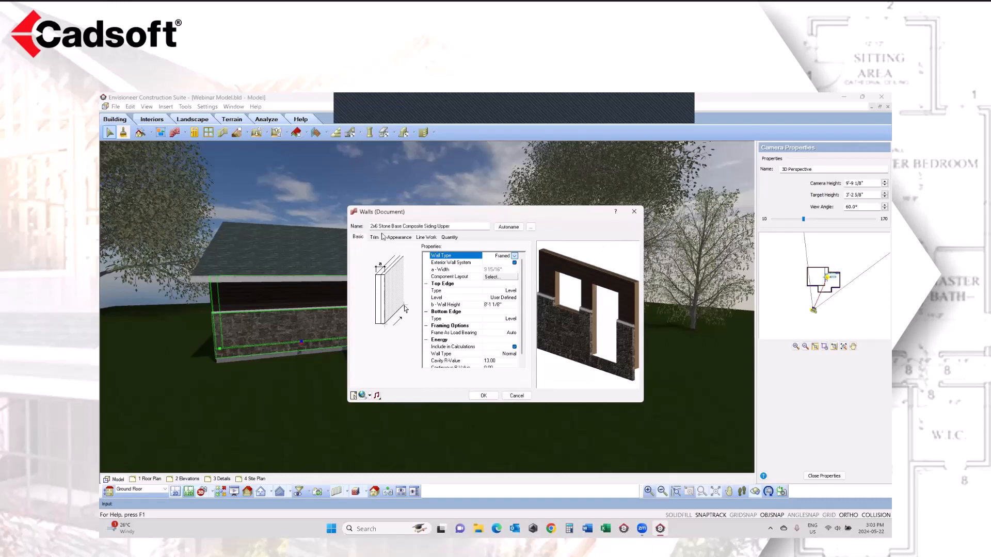
click(510, 292)
click(514, 292)
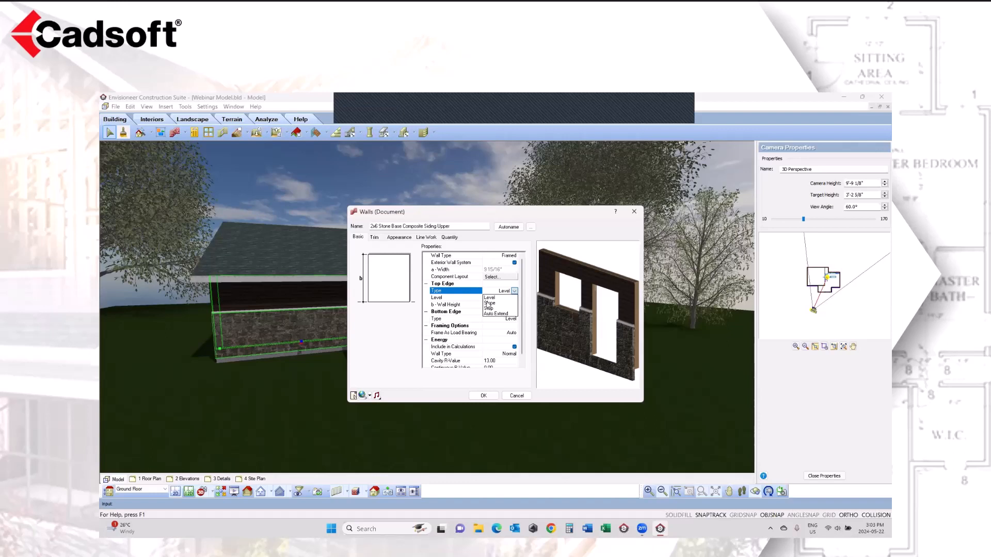
click(505, 288)
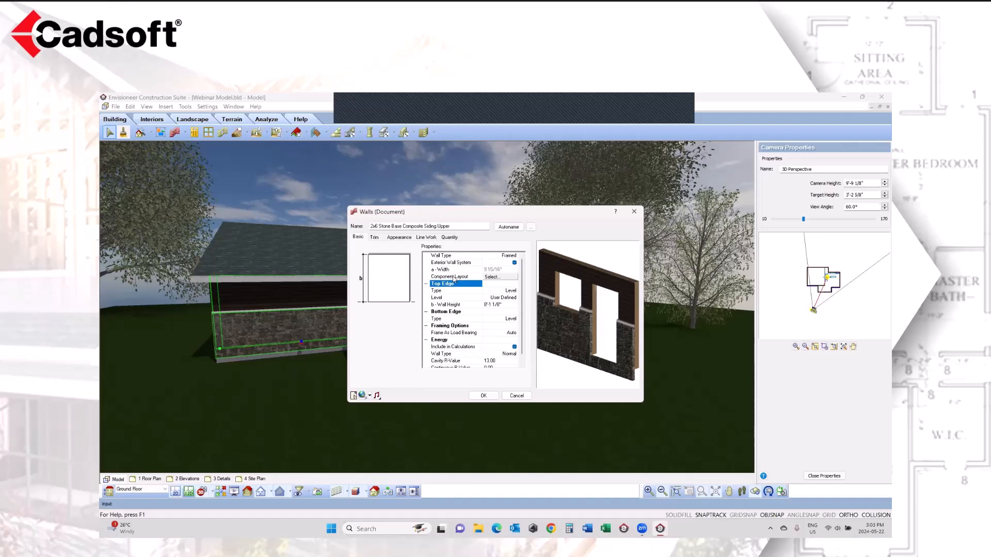
mouse_move(610, 343)
mouse_down()
mouse_move(596, 342)
mouse_move(604, 336)
mouse_up()
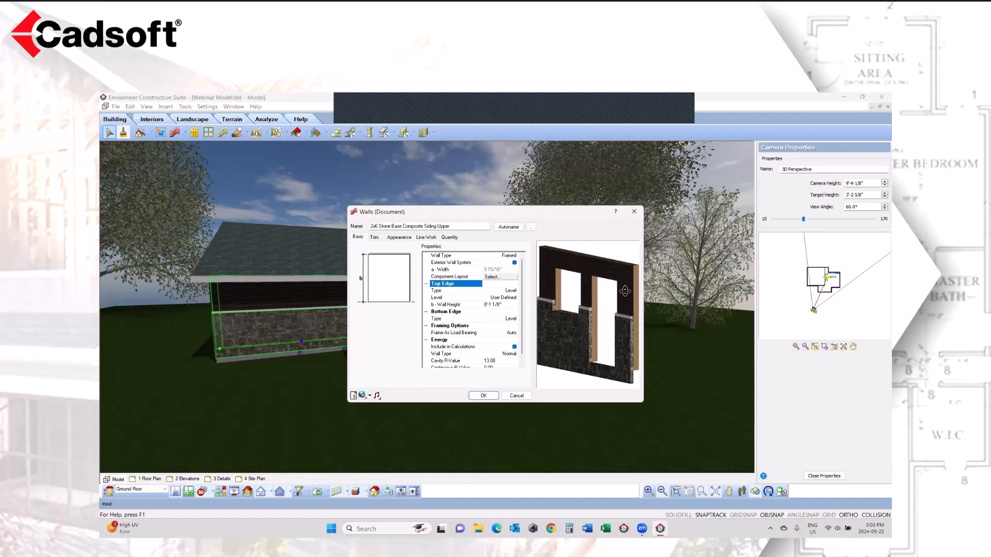
drag(625, 291, 625, 292)
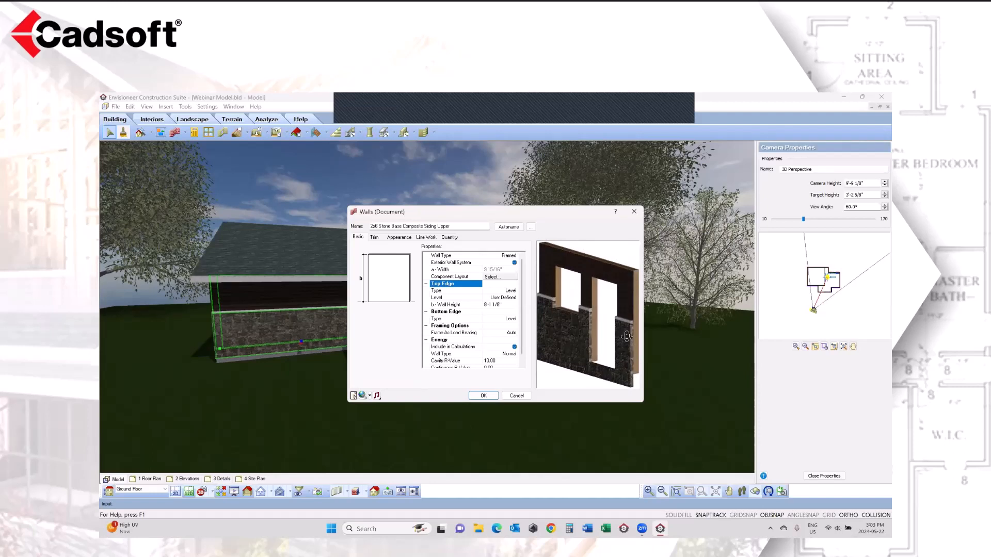
drag(628, 335, 602, 346)
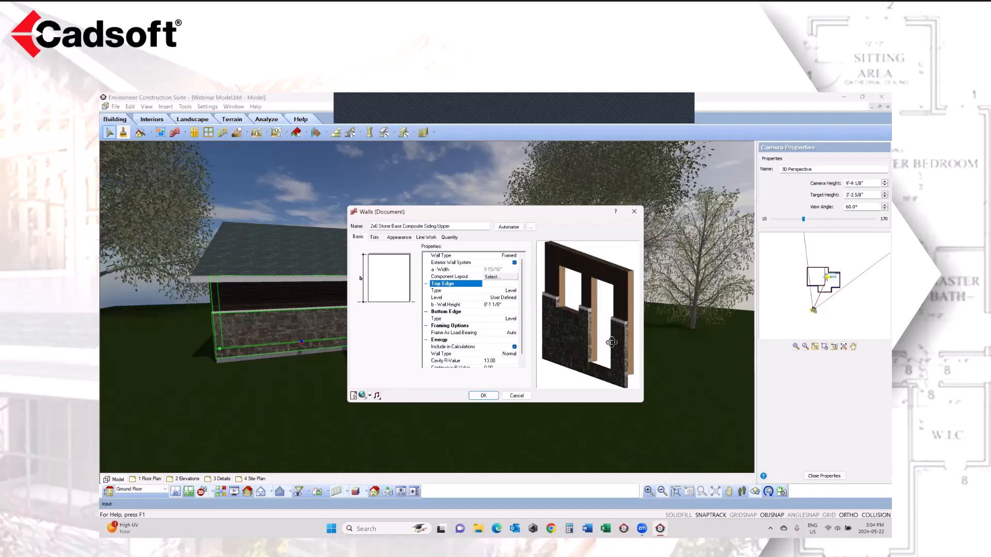
Step: Open the wall's component layout and examine its interior finish, interior layer, 2X6 insulated core, OSB sheathing, composite siding veneer and stone veneer
click(493, 277)
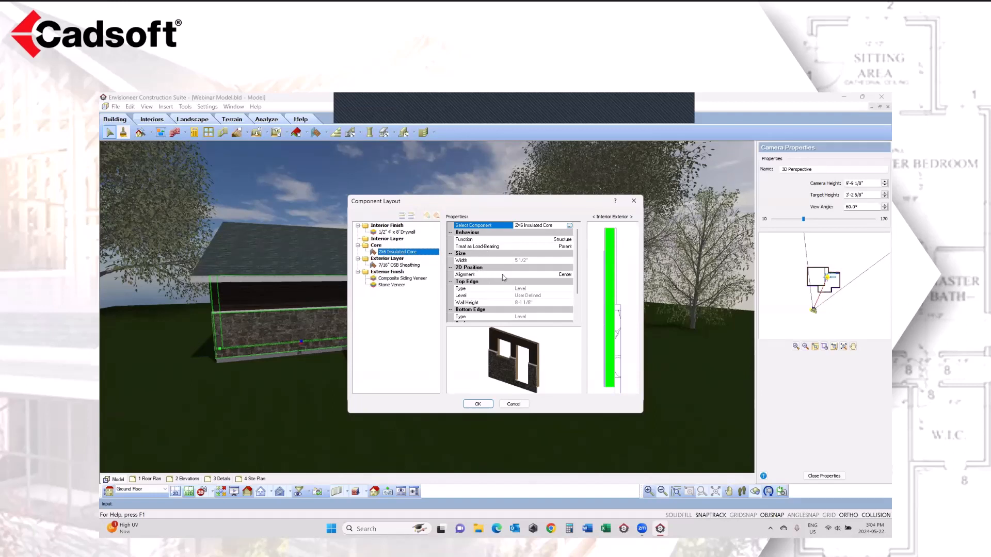
mouse_move(528, 365)
mouse_down()
mouse_move(536, 360)
mouse_move(526, 360)
mouse_up()
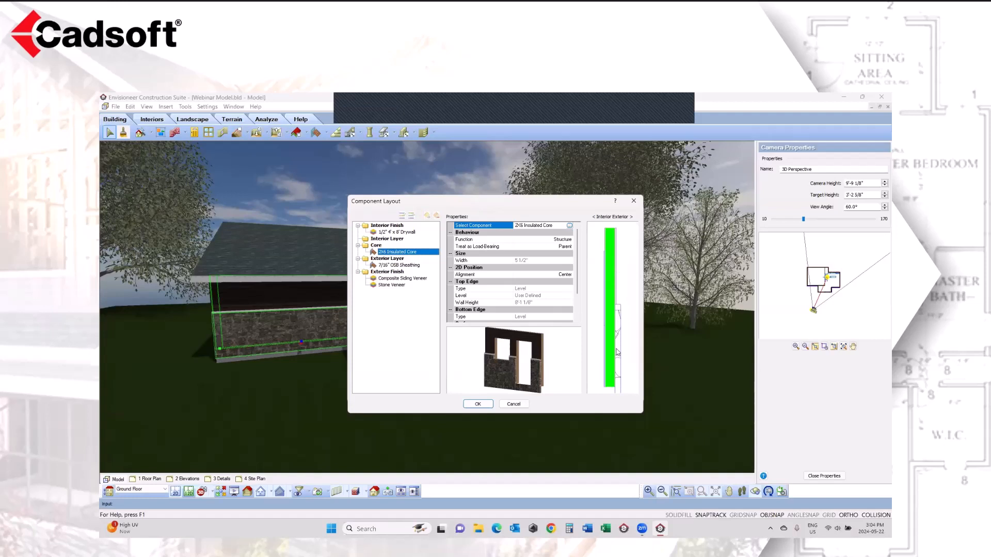
click(398, 234)
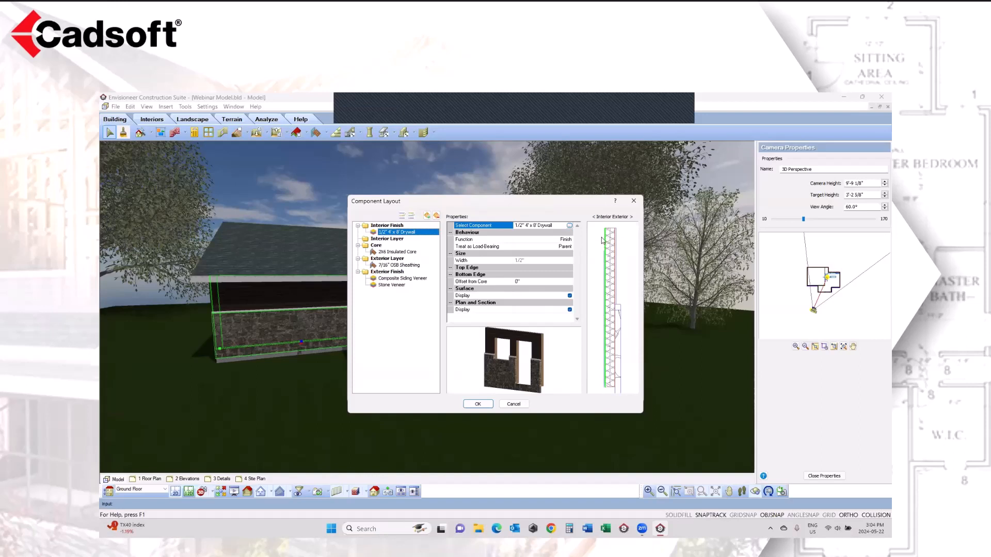
click(386, 239)
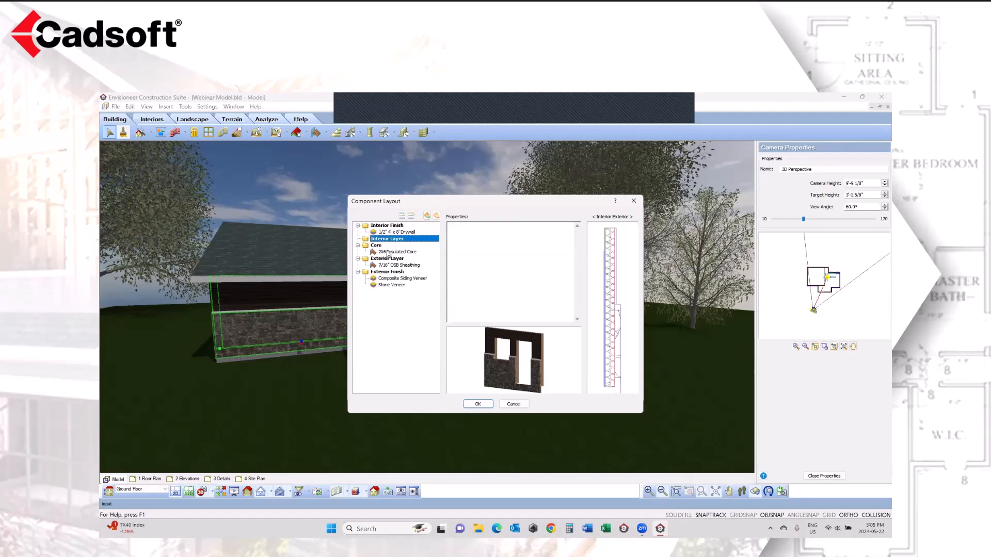
click(388, 253)
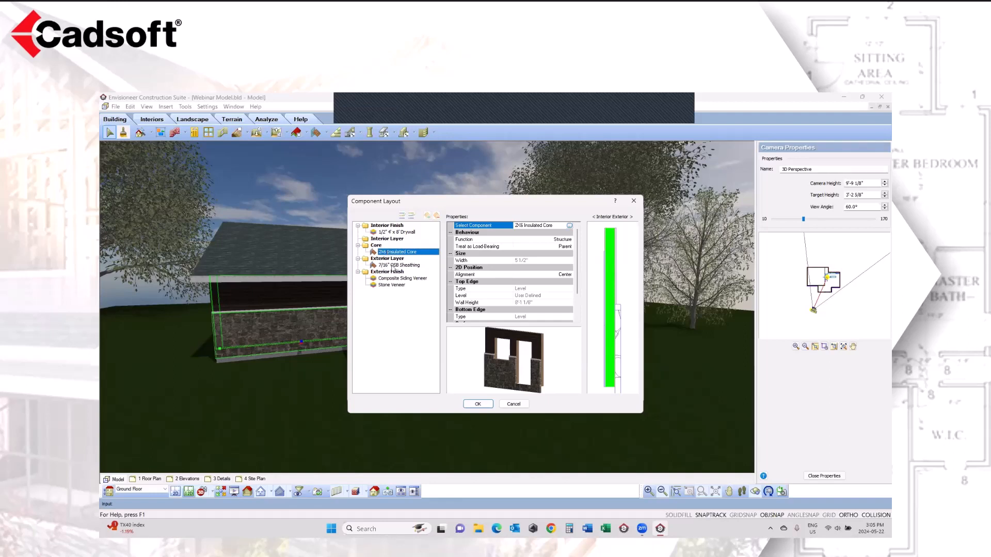
click(393, 266)
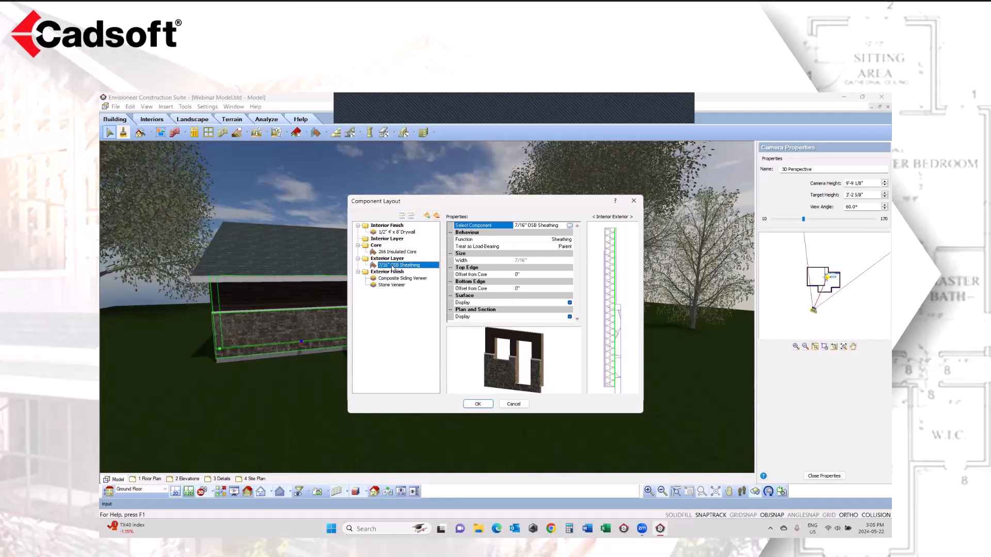
click(394, 279)
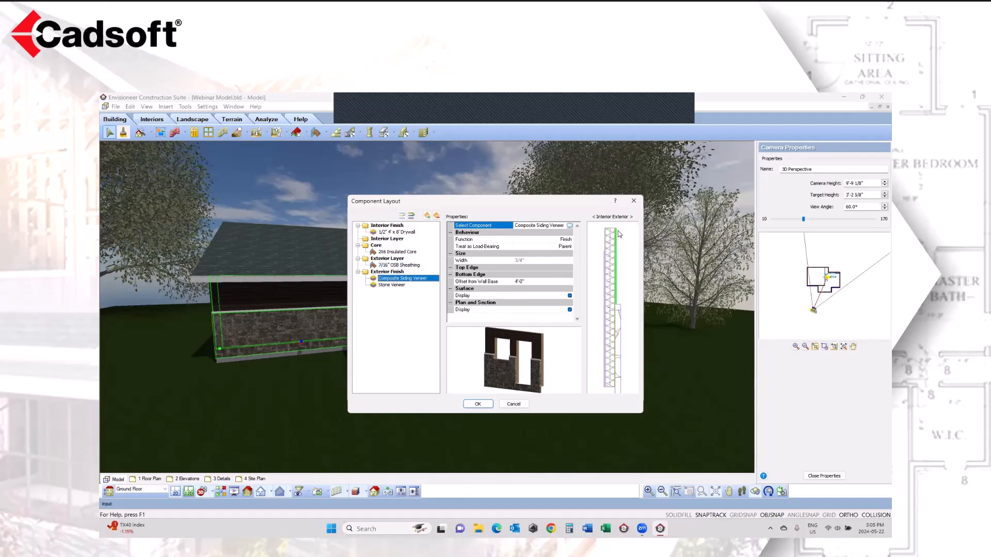
click(395, 286)
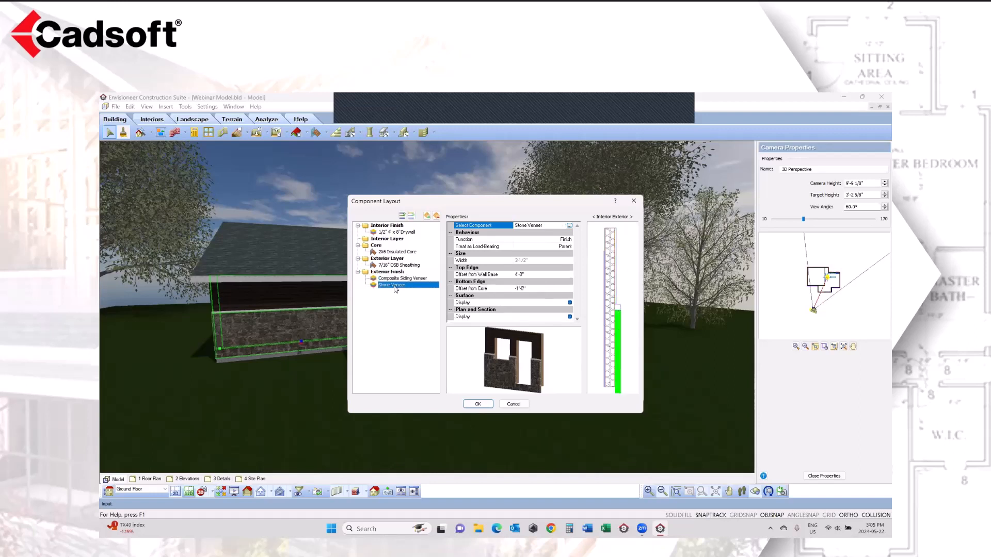
click(396, 279)
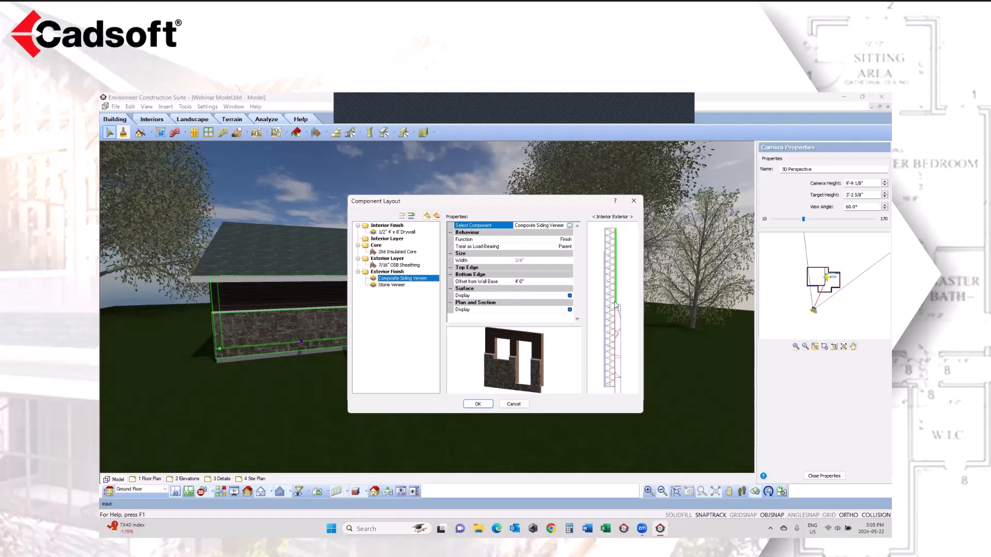
click(402, 286)
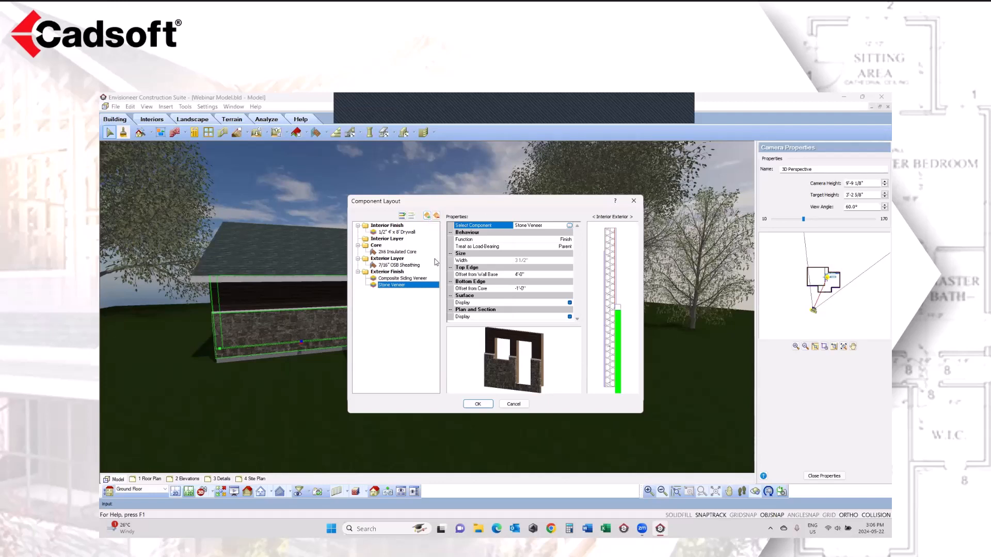
Step: Open the Stone Veneer catalog element for editing and review its function options, width and cavity R-value
click(570, 227)
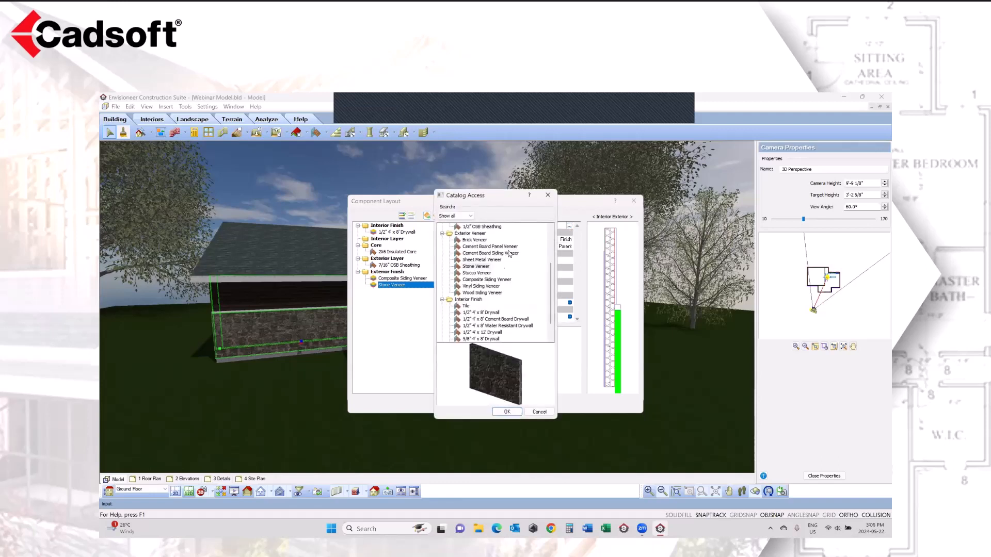
right_click(489, 267)
click(516, 303)
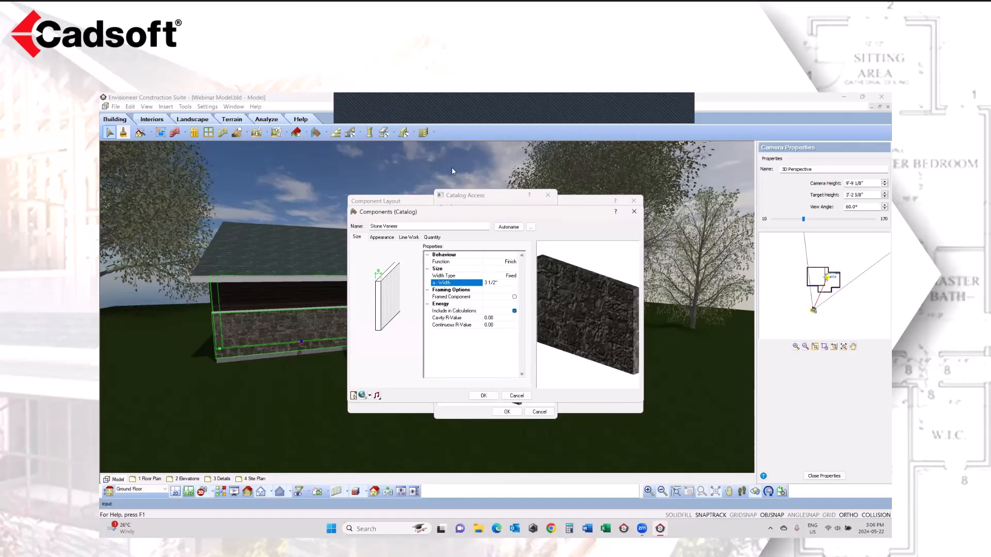
click(512, 262)
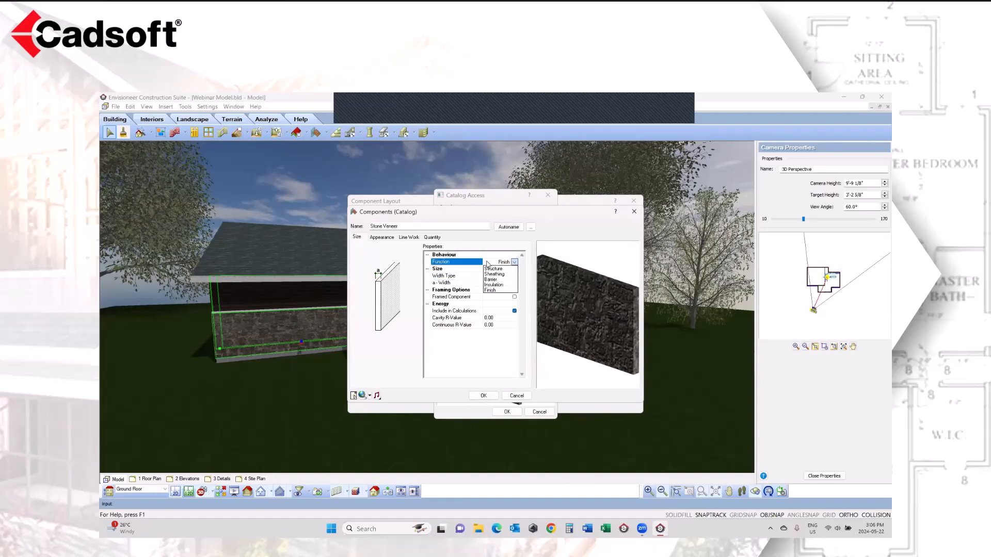
click(488, 264)
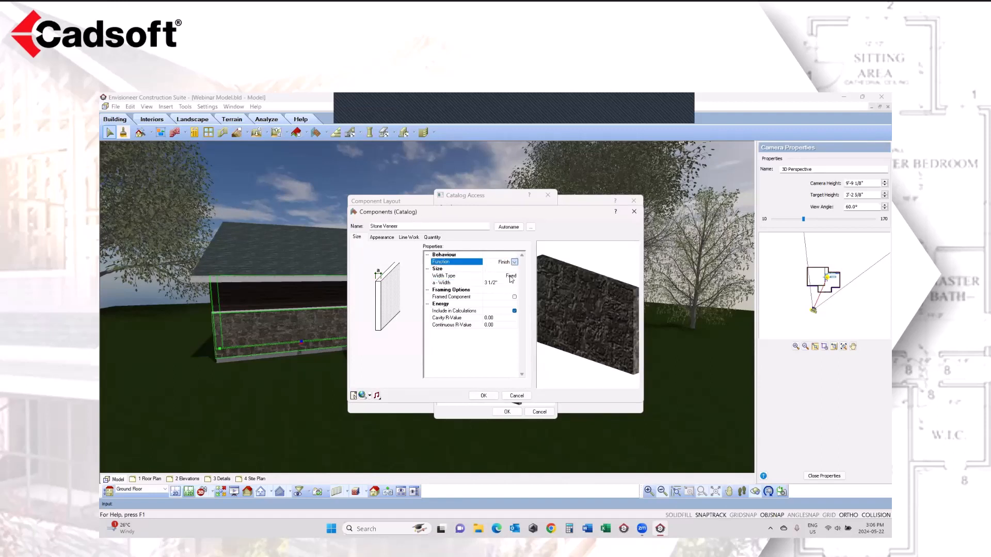
click(498, 284)
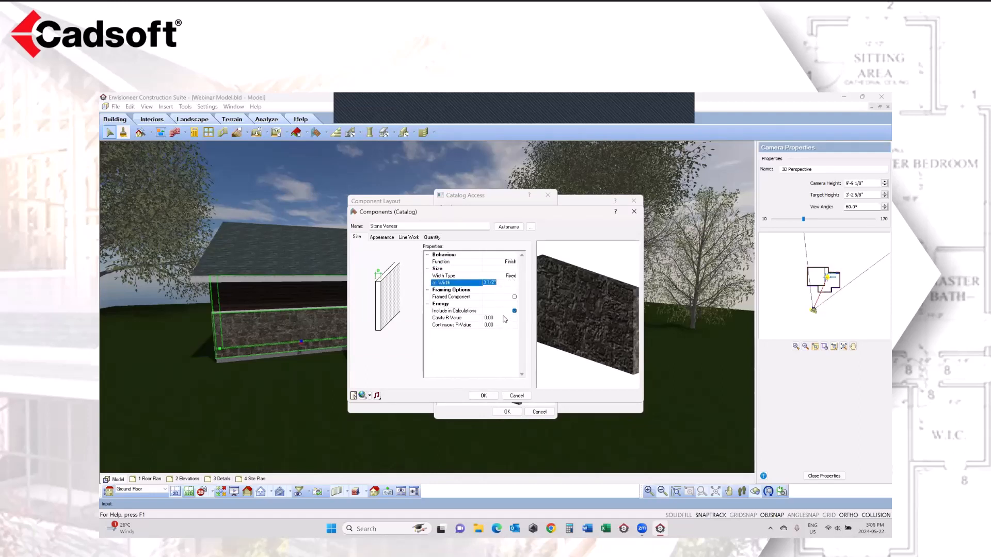
click(491, 318)
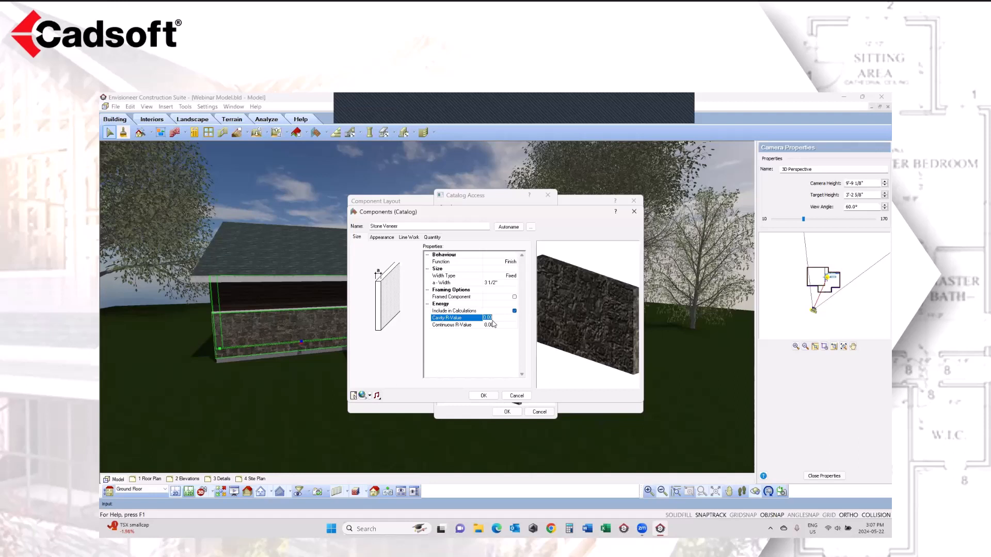
Step: Review the Stone Veneer's material, surface and section line work, and quantity data, and accept the element and catalog selection
click(382, 237)
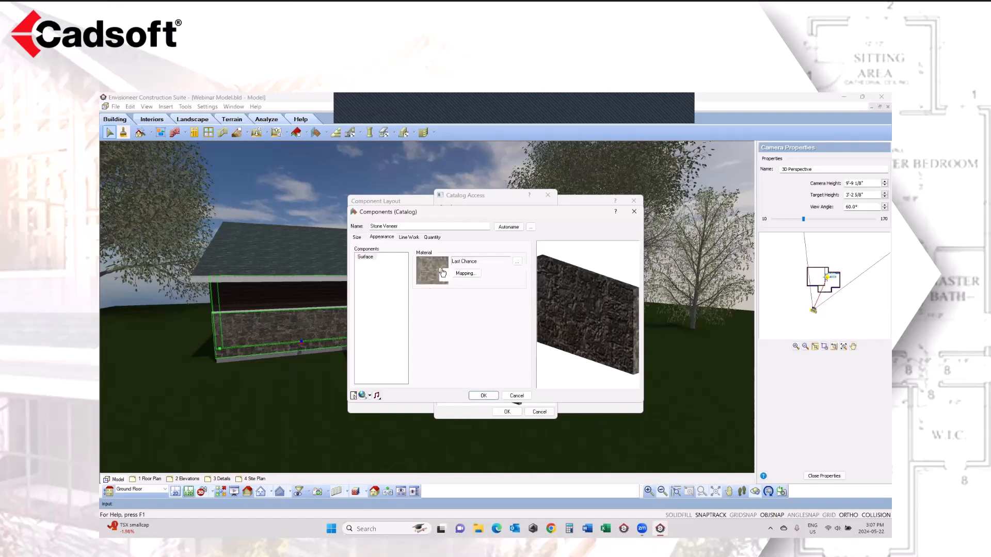
mouse_move(603, 317)
mouse_down()
mouse_move(591, 306)
mouse_move(599, 316)
mouse_up()
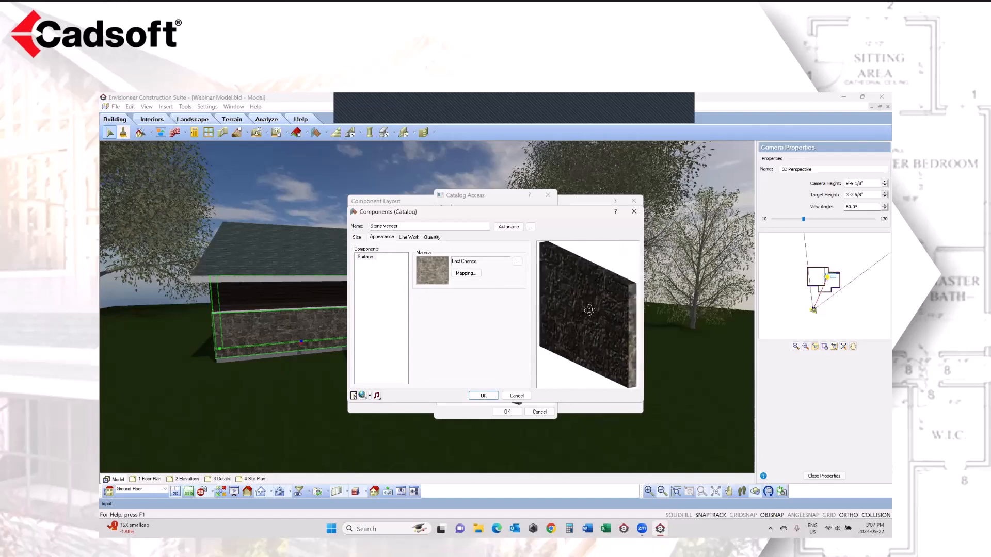
click(407, 238)
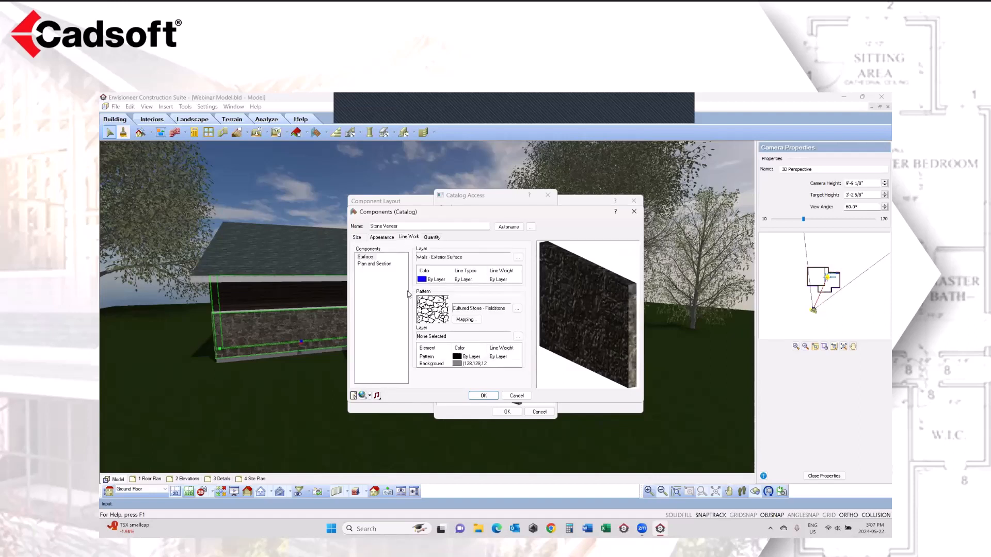
click(368, 258)
click(369, 266)
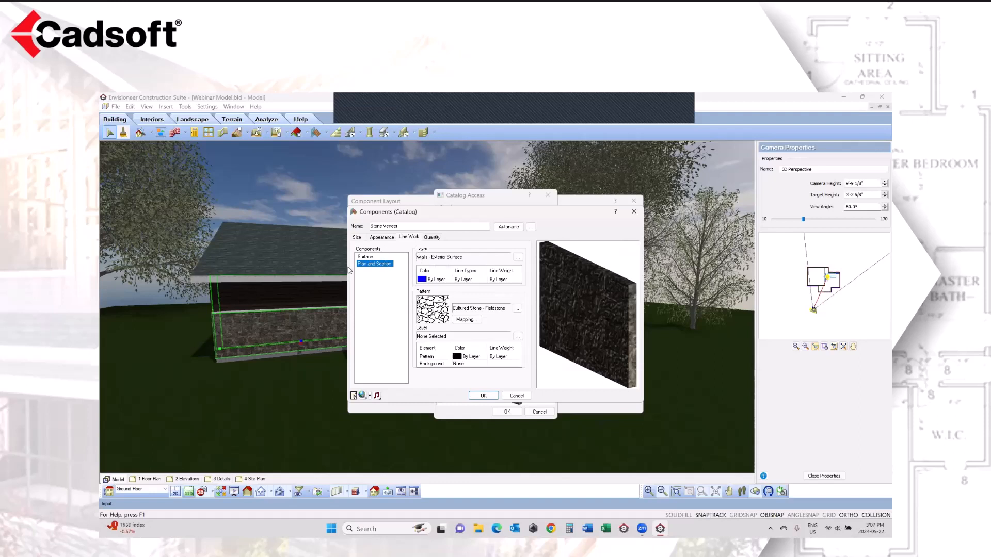
click(432, 238)
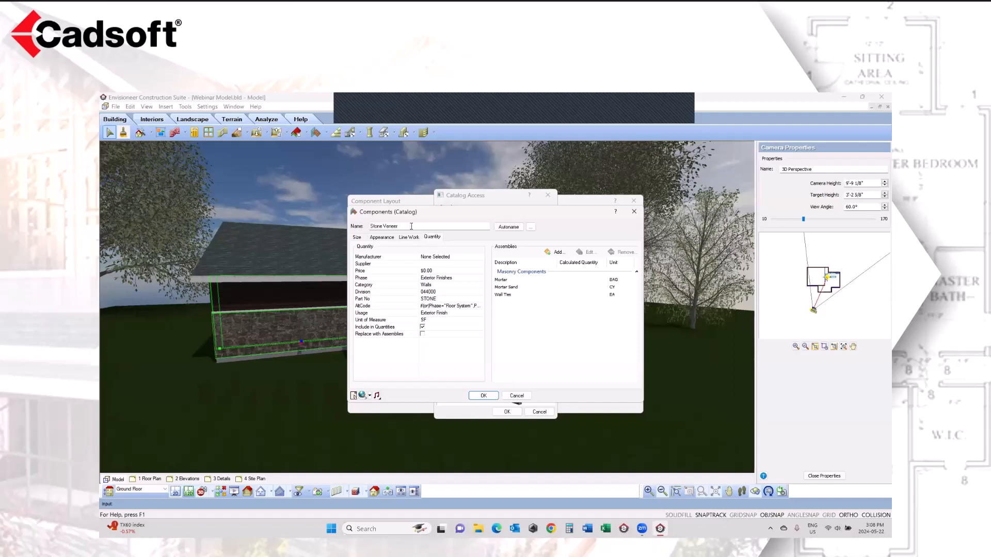
click(411, 226)
click(484, 396)
click(499, 412)
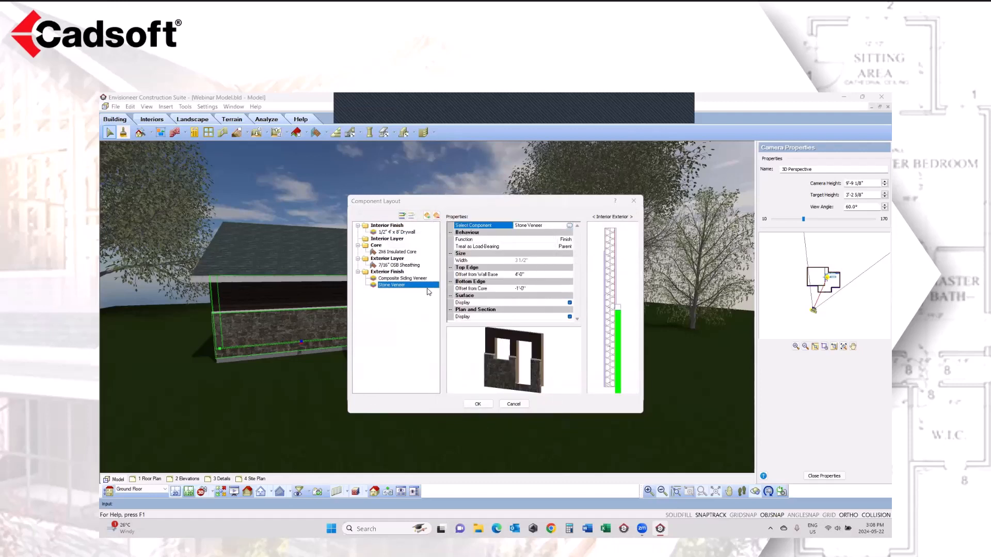
Step: Open the 7/16" OSB Sheathing catalog element for editing and review its function, width, framing option and cavity R-value
click(401, 266)
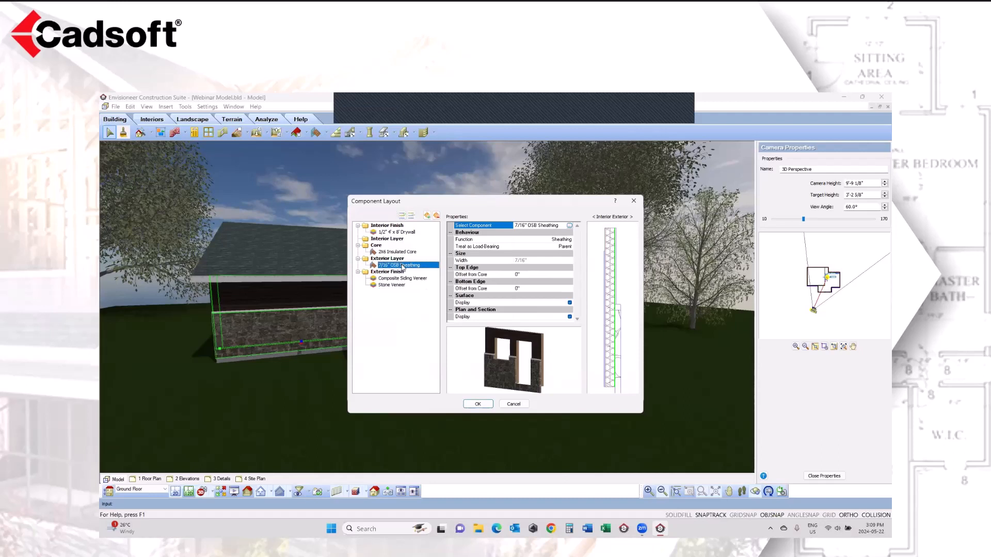
click(570, 226)
right_click(488, 267)
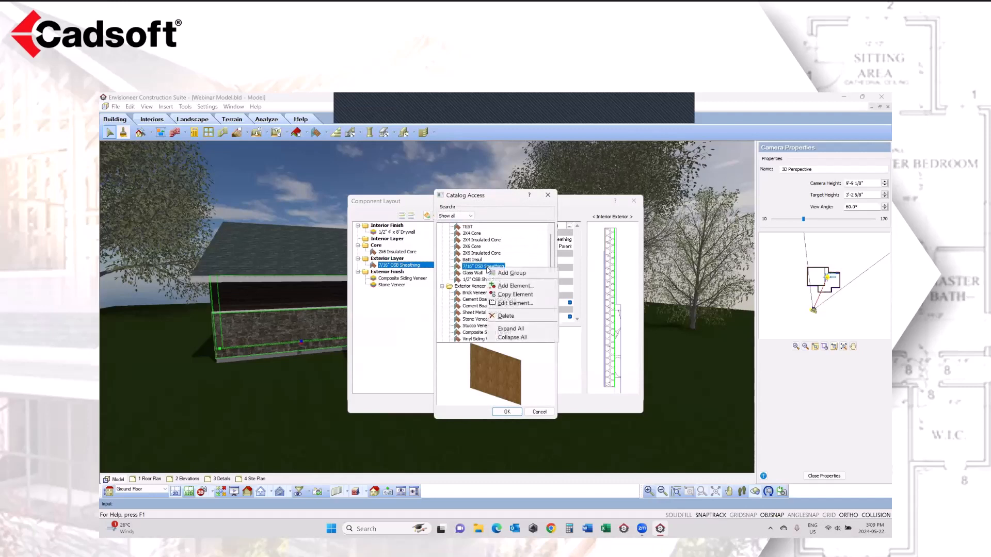
click(510, 303)
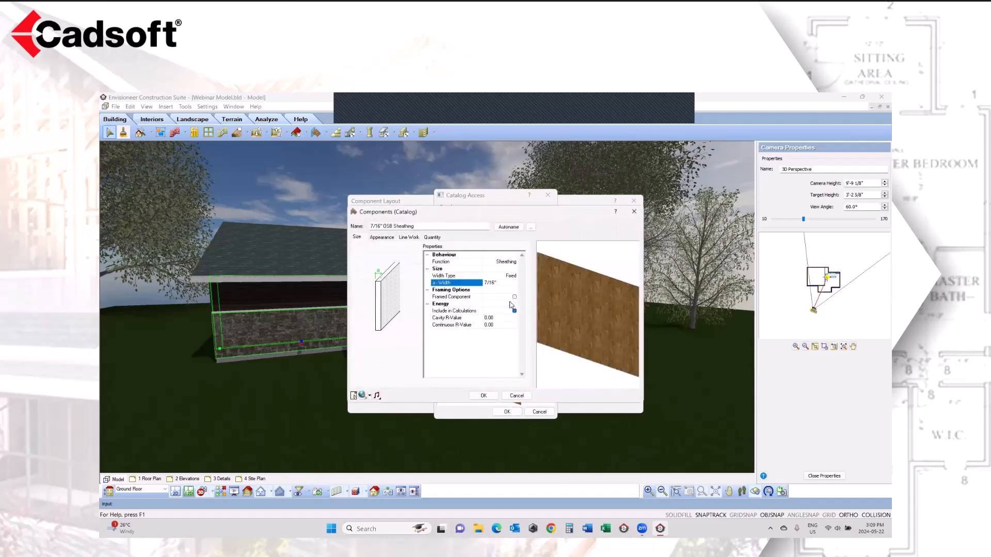
click(478, 319)
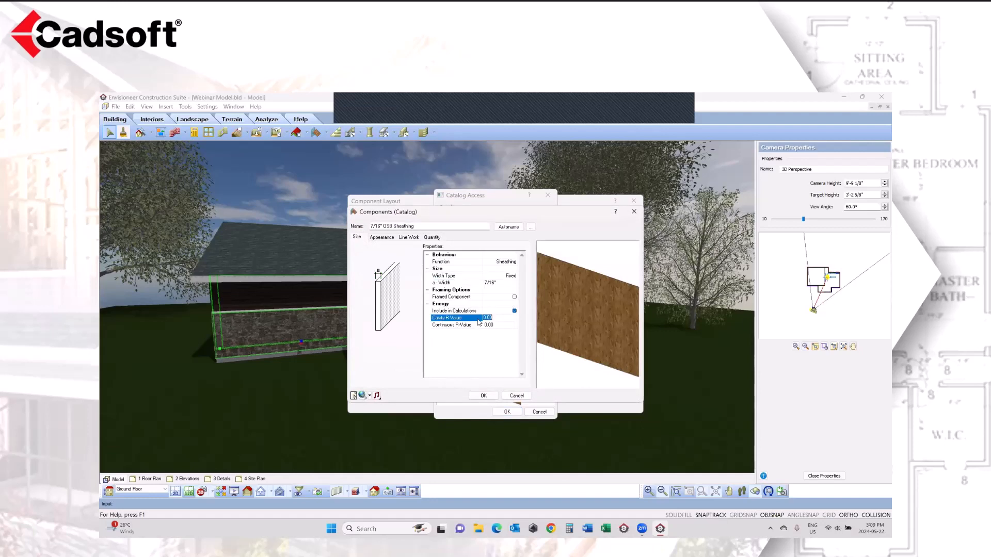
Step: Review the OSB sheathing's material, surface and section line work, and quantity data with its assemblies
click(391, 238)
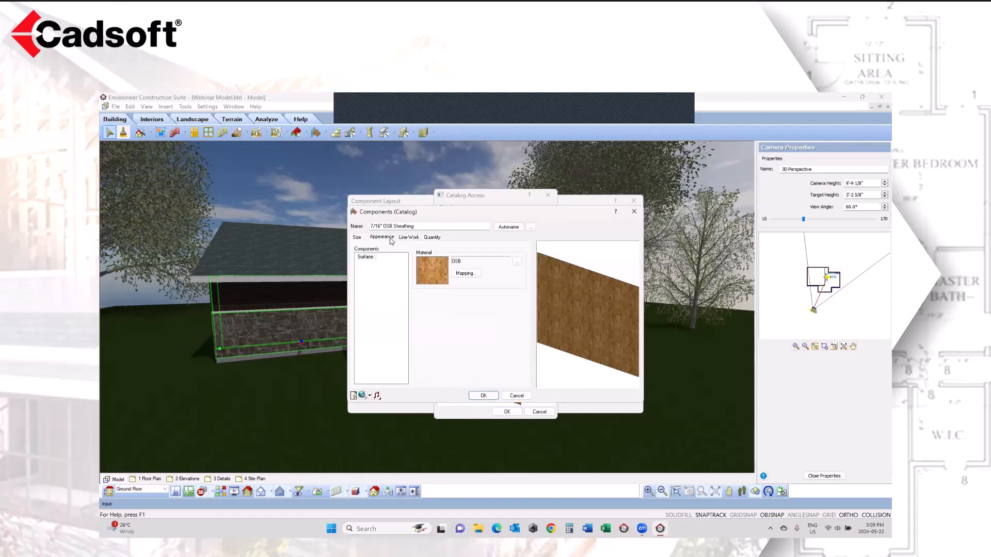
click(407, 238)
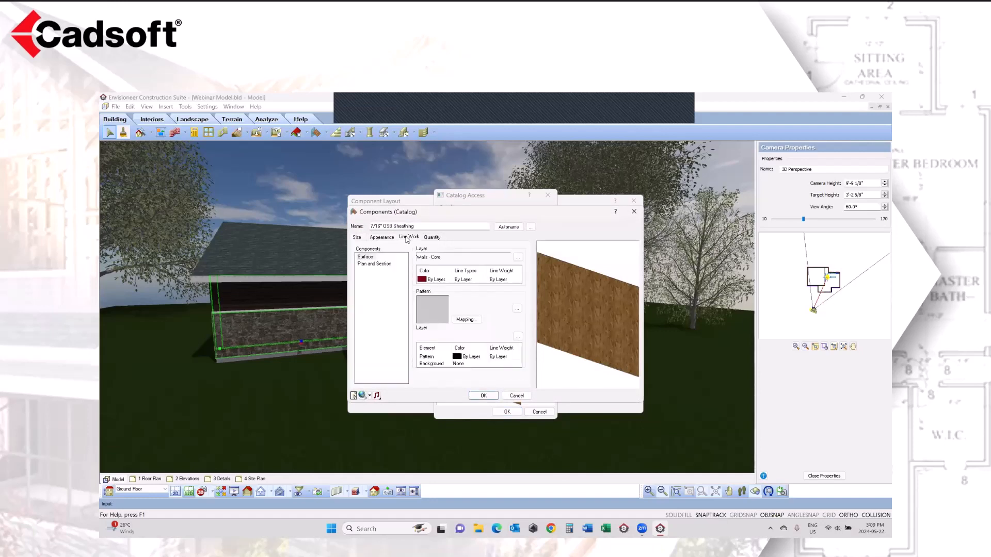
click(380, 265)
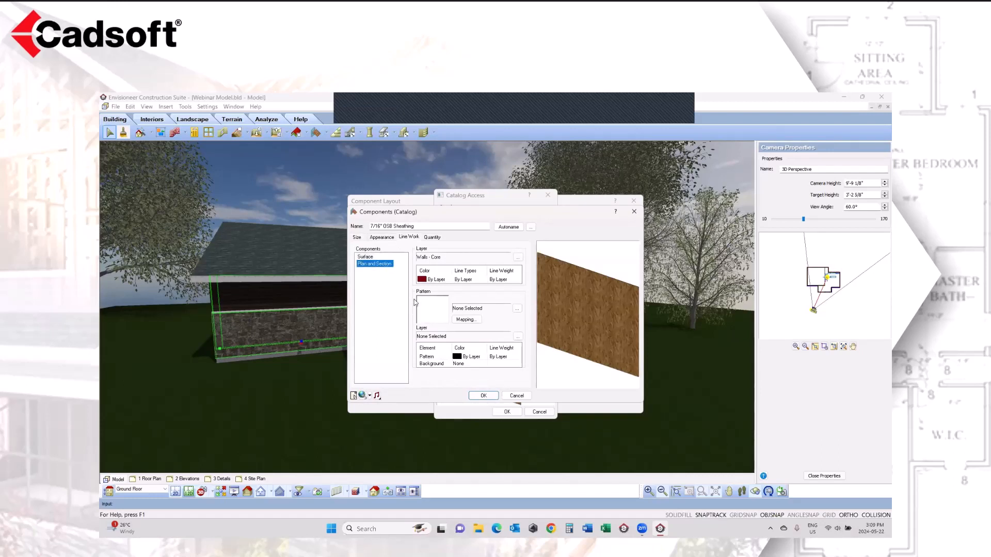
click(432, 238)
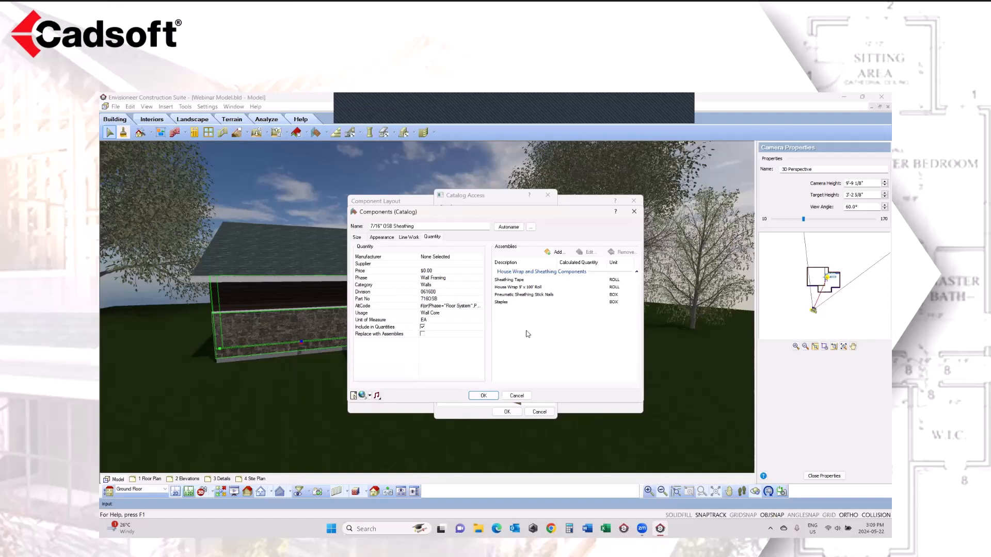
Step: Set the OSB sheathing's unit of measure to SF from the Area group, and accept the element and catalog selection
click(461, 320)
click(481, 321)
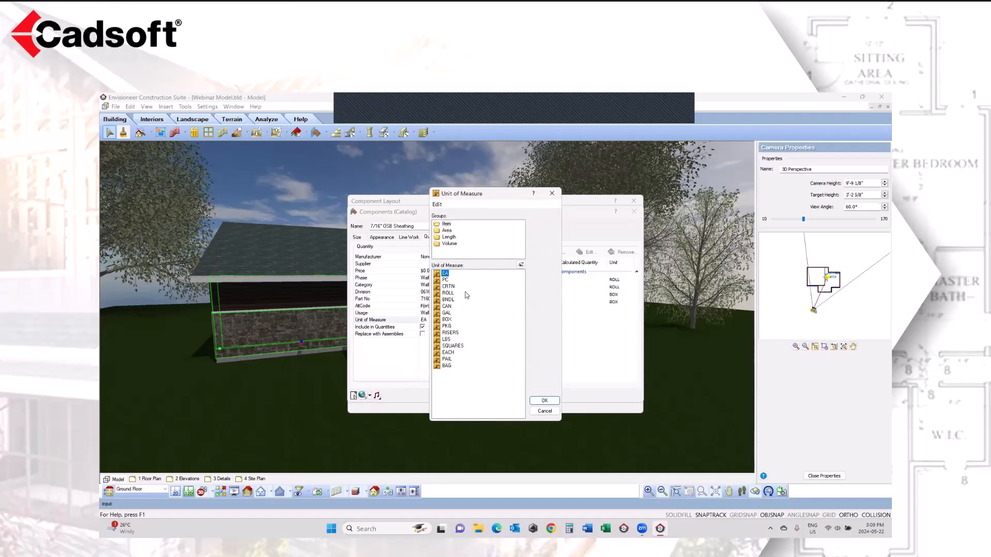
click(447, 231)
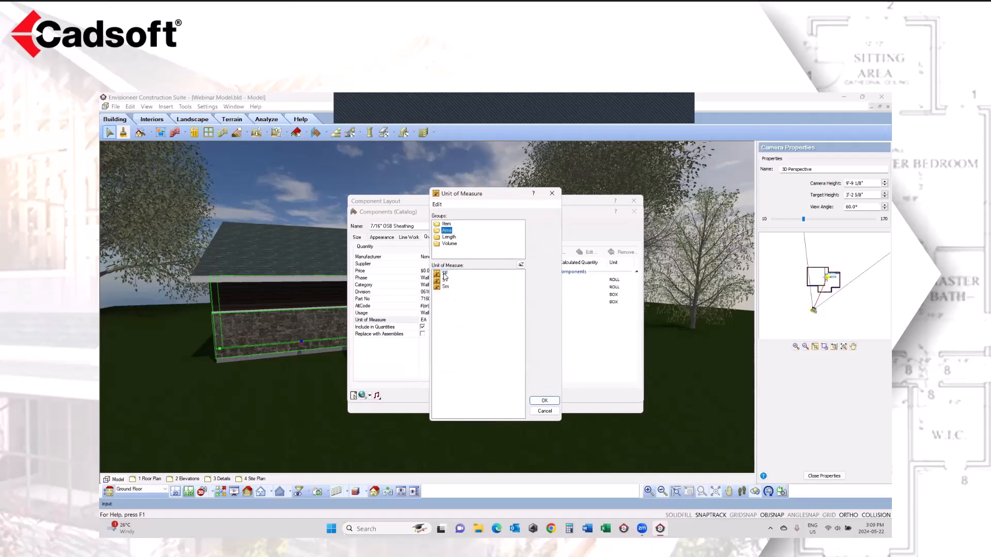
click(541, 401)
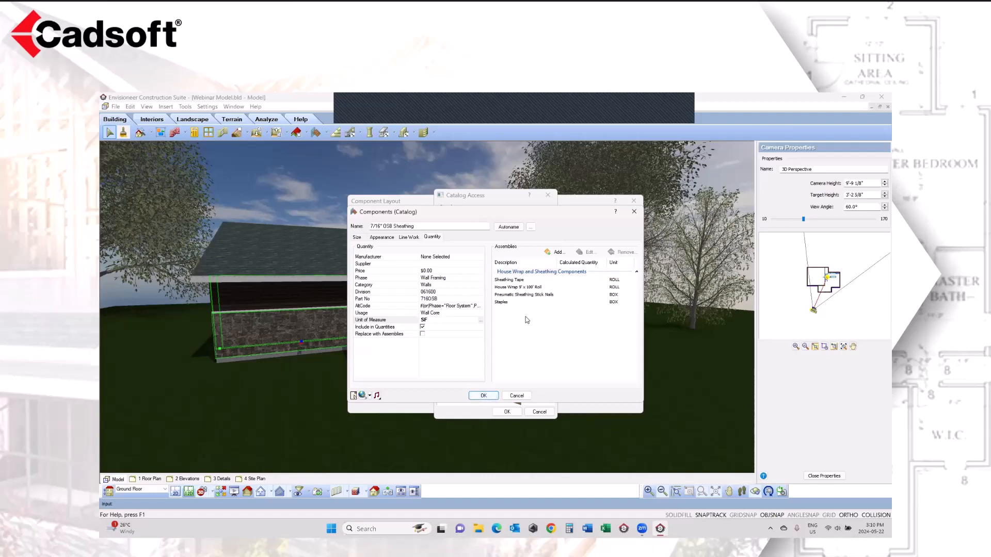
click(493, 397)
click(505, 412)
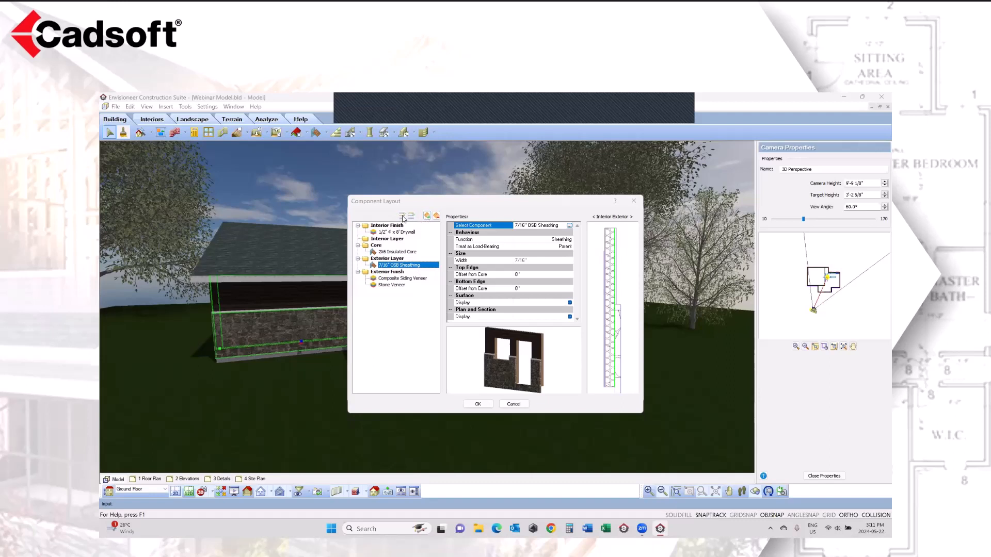
Step: Examine the layout properties of the composite siding veneer, 1/2" drywall and stone veneer, and accept the component layout
click(404, 279)
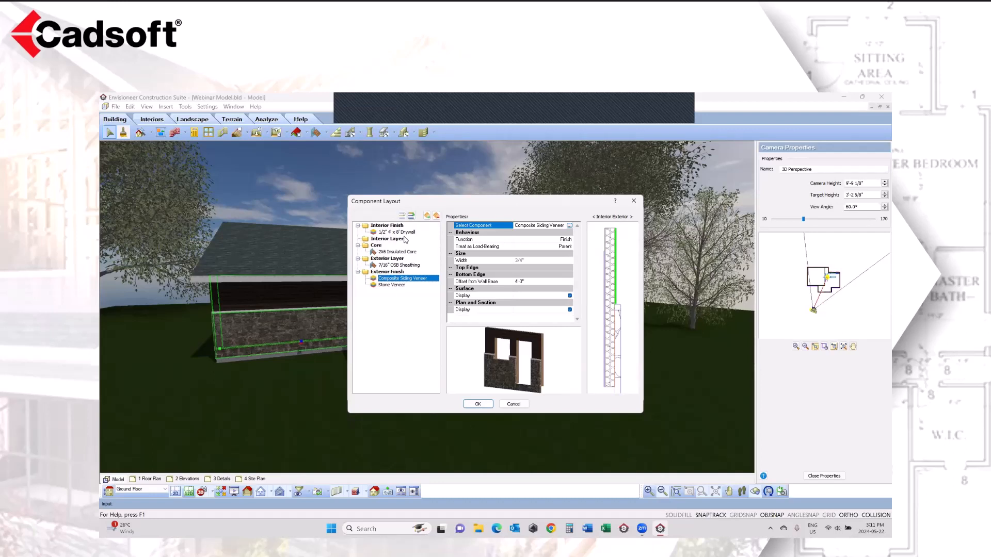
click(398, 232)
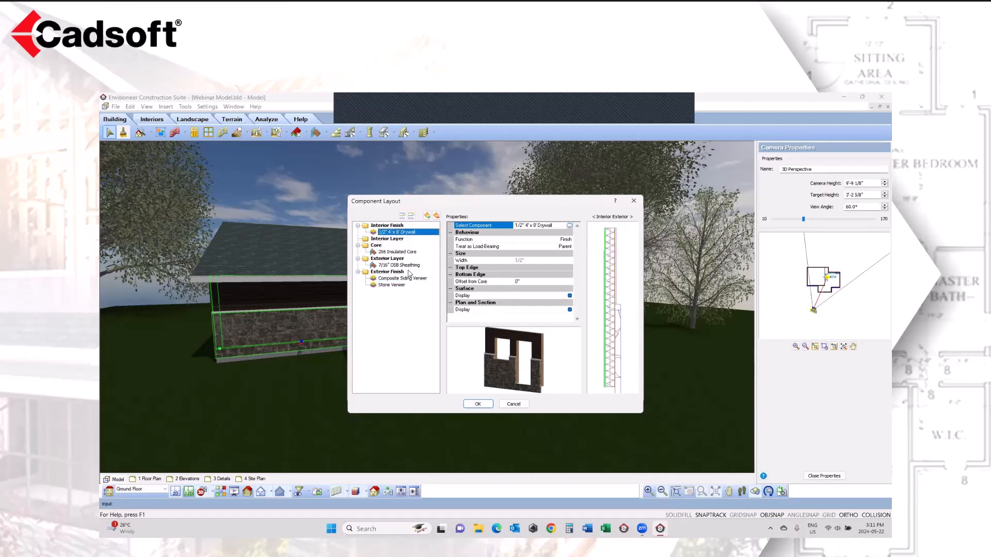
click(402, 286)
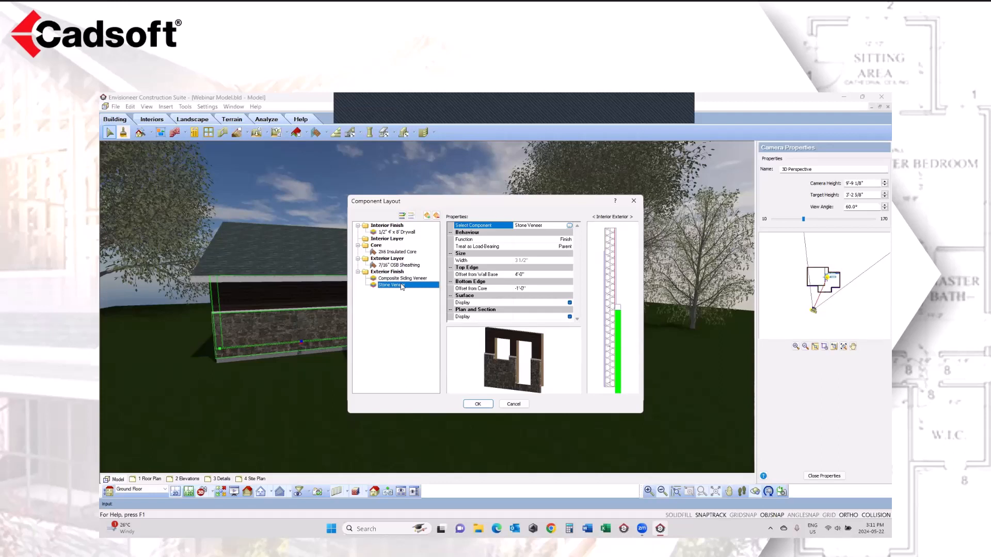
click(477, 404)
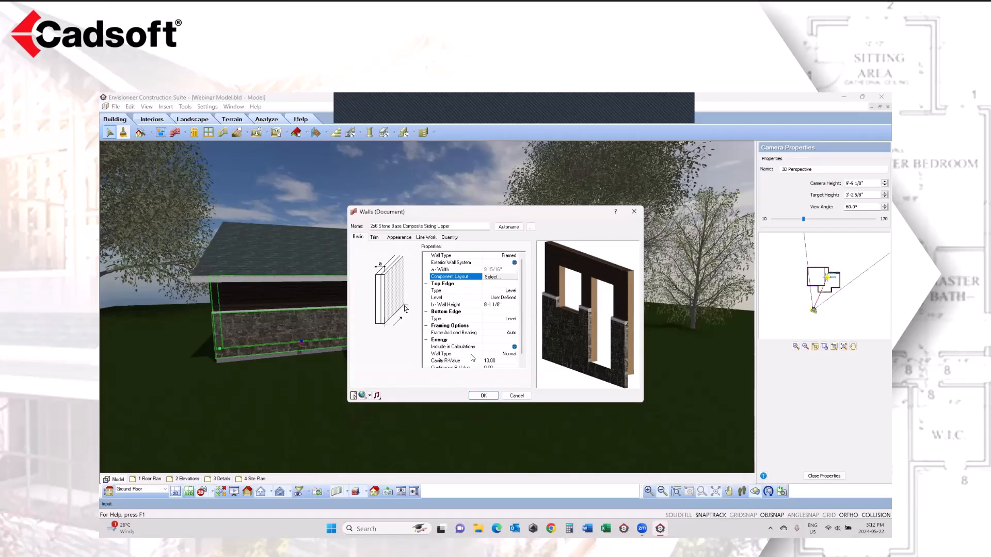
Step: Review the wall's quantity data, expanding the Drywall Components and 2X6 Wall assemblies, and accept the wall's properties from the basic settings
click(454, 238)
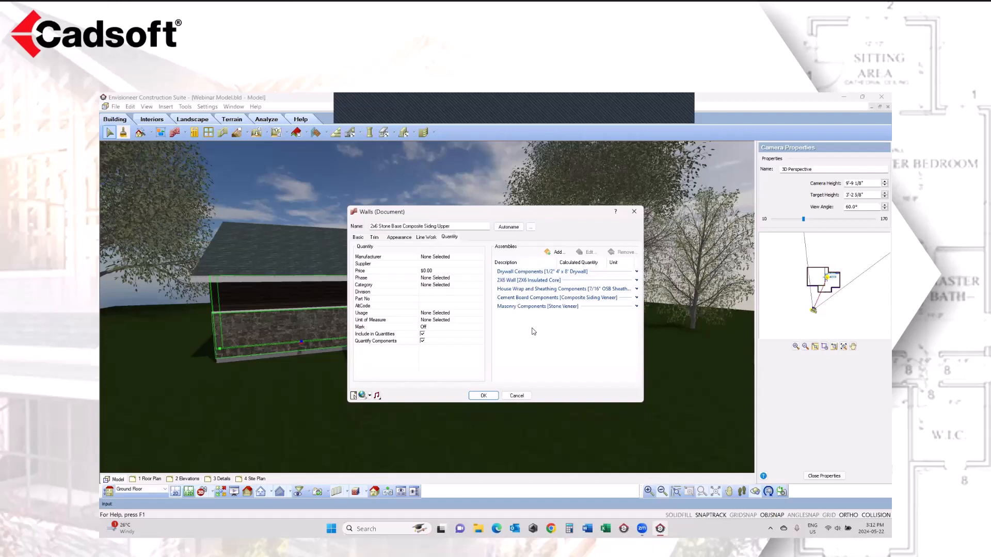
click(637, 271)
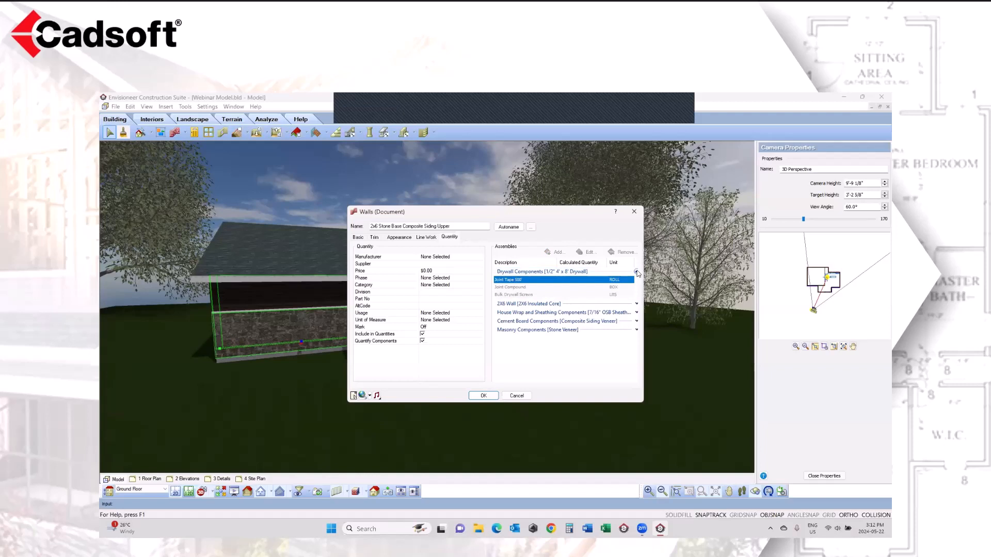
click(534, 308)
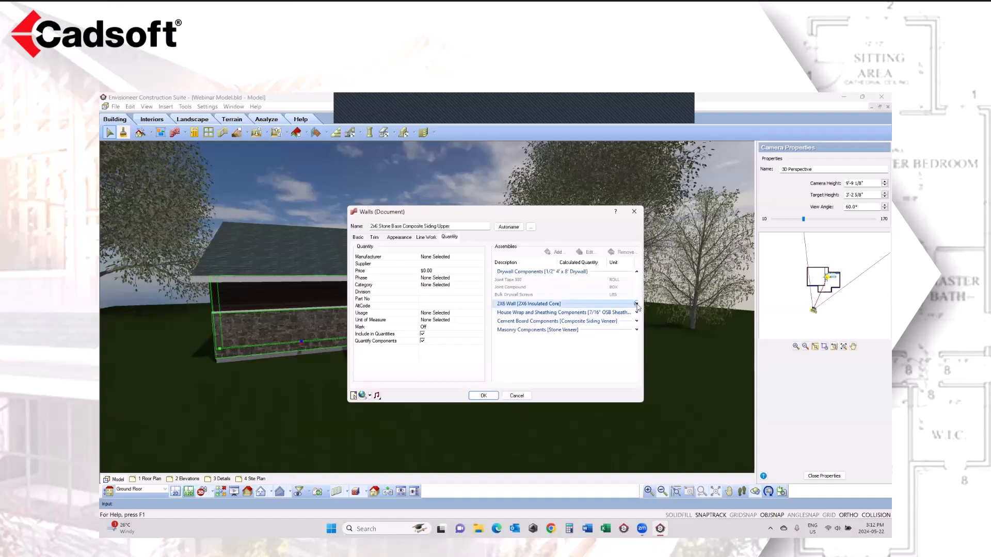
click(636, 304)
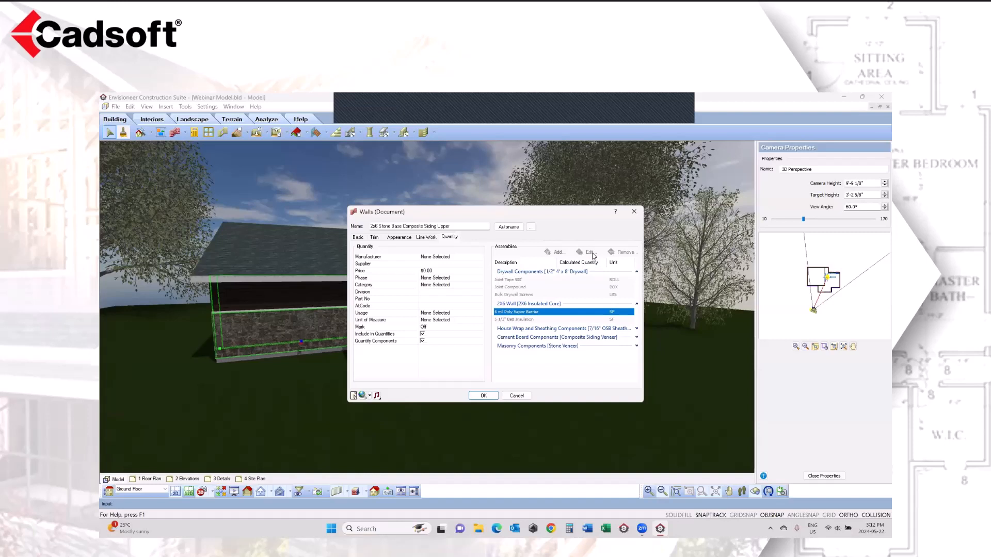
click(452, 358)
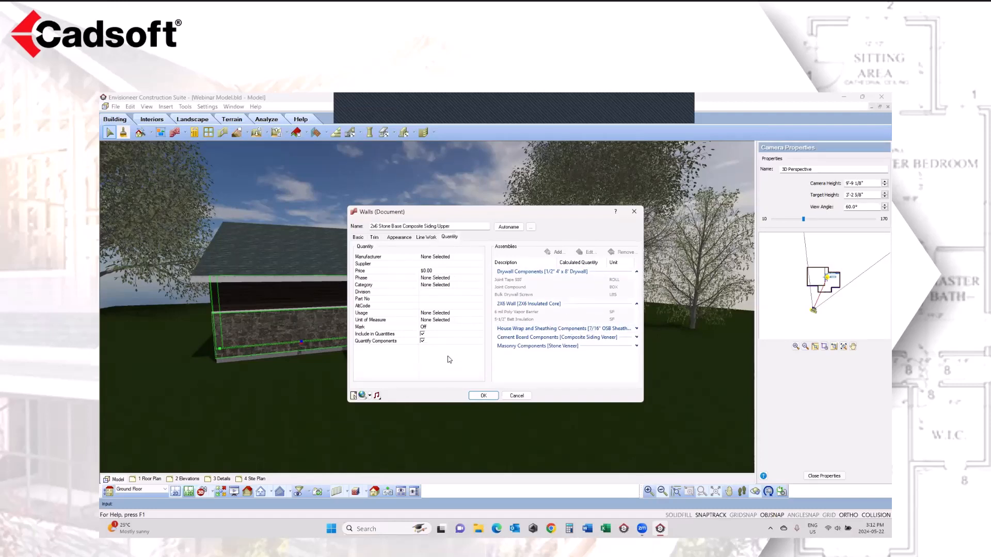
click(358, 237)
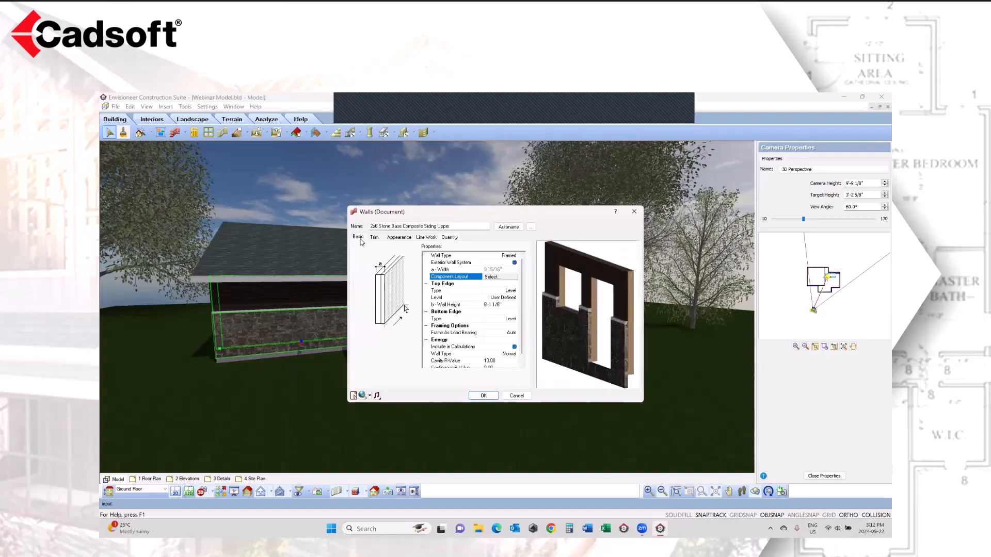
click(482, 396)
Step: Inspect the stone base wall and the concrete wall below it, and view the exposed sheathing and framing on the building's far side
click(279, 321)
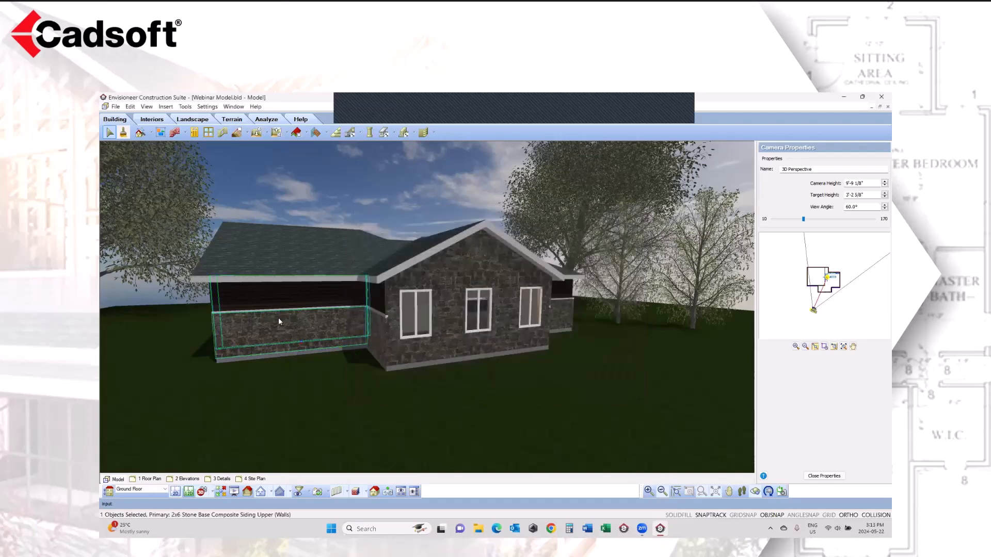
click(295, 363)
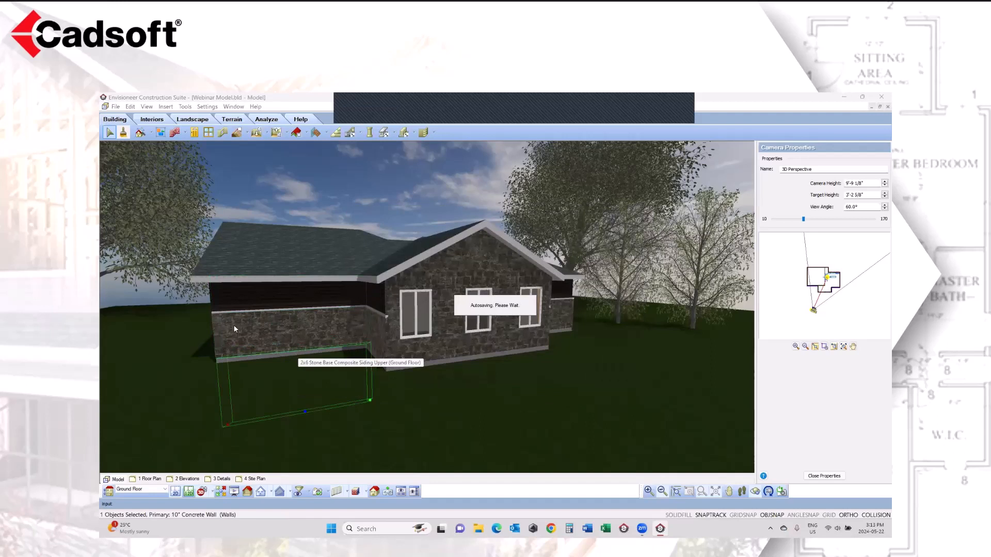
click(244, 316)
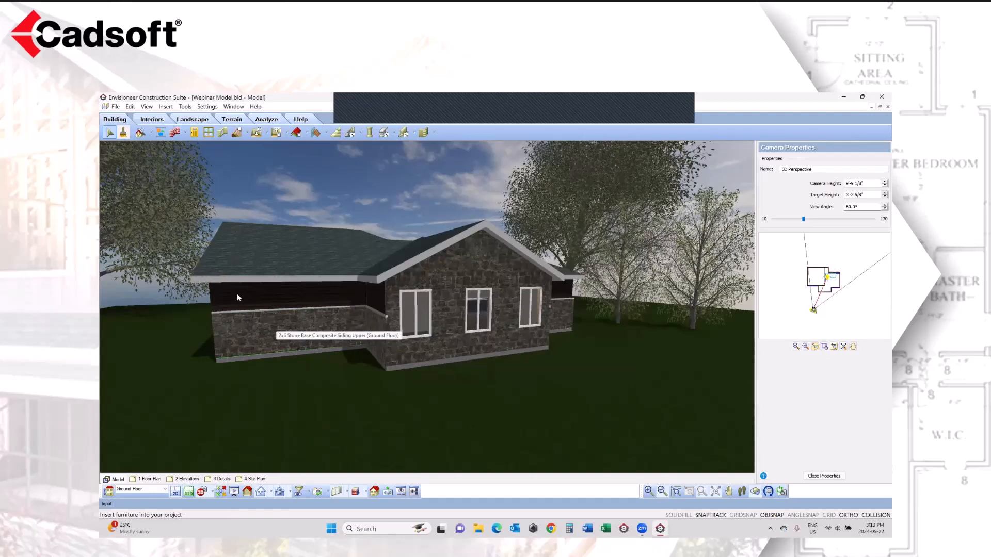
click(754, 493)
drag(237, 346, 420, 424)
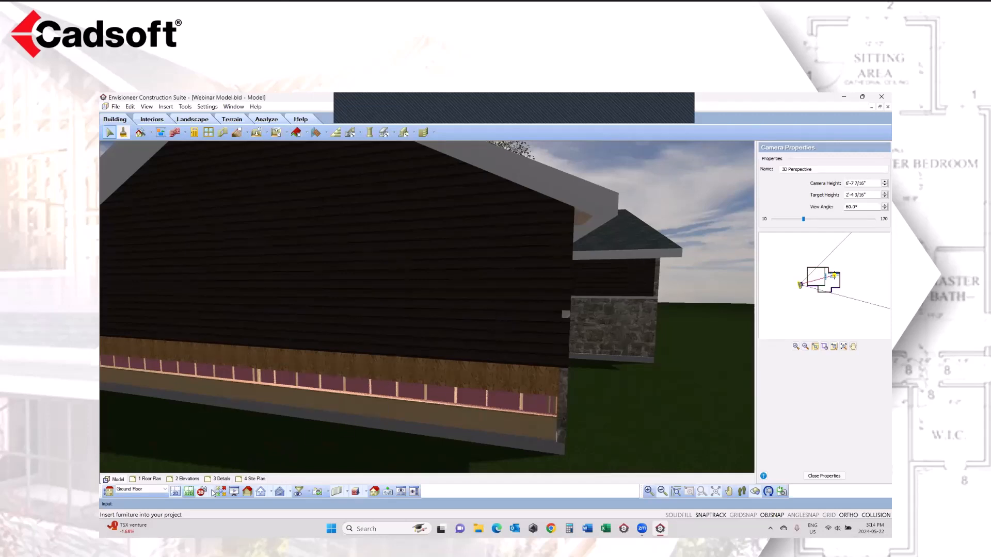
Step: Switch to the Kitchen camera and select the tiled wall containing the window for inspection
click(213, 493)
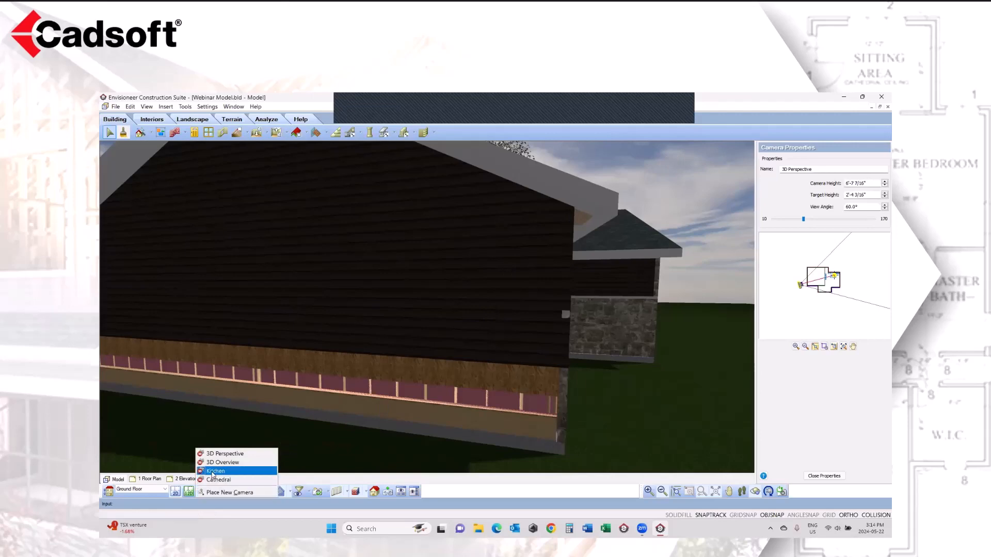
click(212, 471)
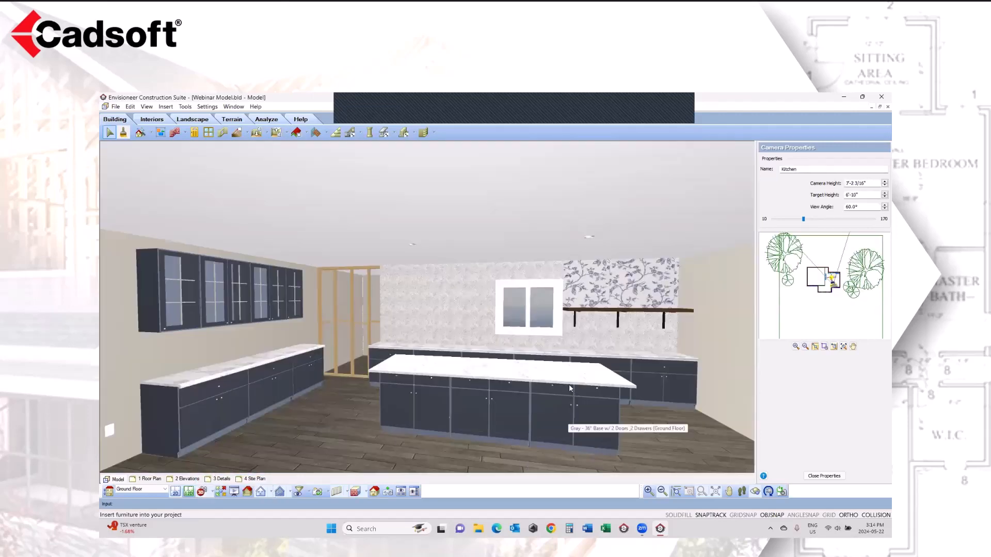
scroll(568, 384, up, 2)
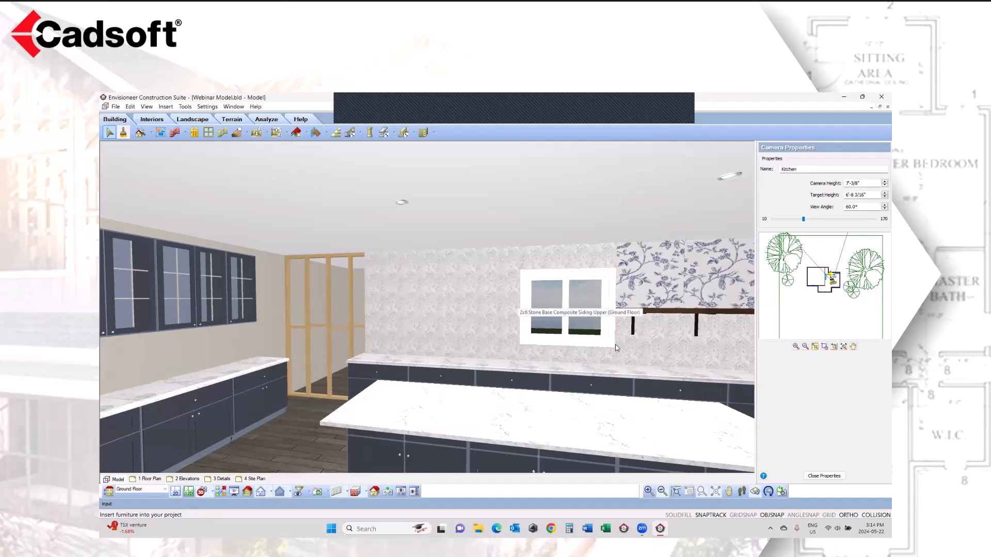
click(466, 352)
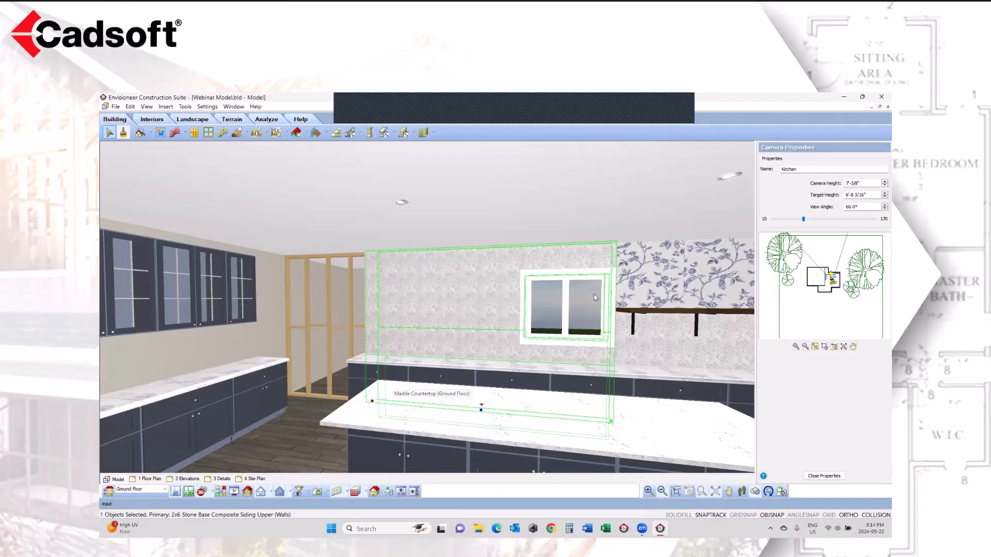
Step: Bring the floral-papered wall section behind the shelf into view and inspect its extent, leaving nothing selected
click(729, 492)
drag(663, 391, 591, 387)
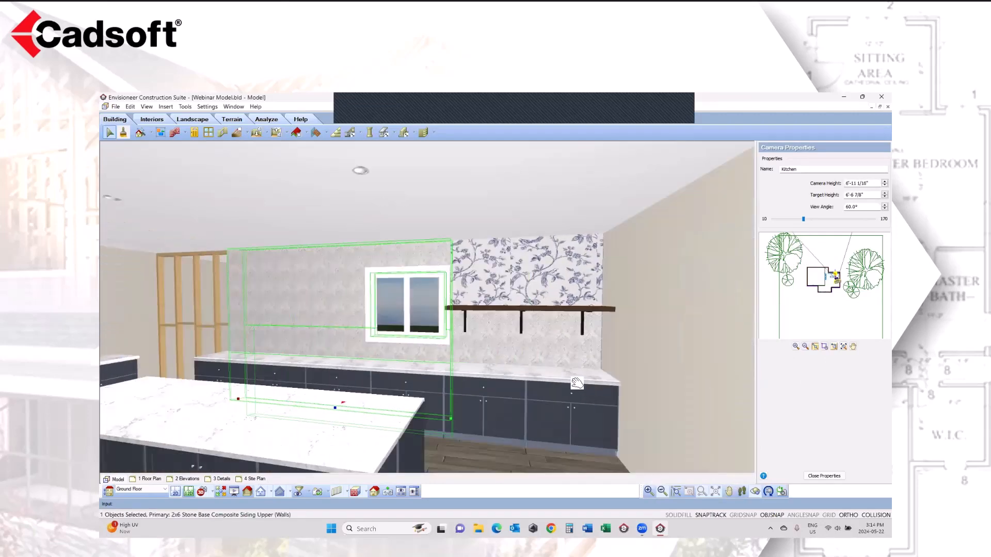
key(Escape)
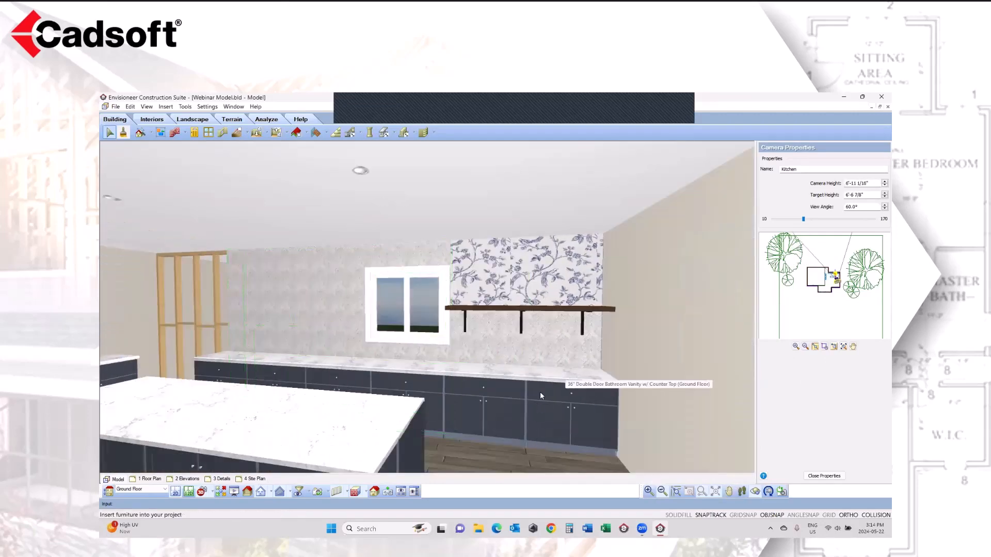
click(533, 344)
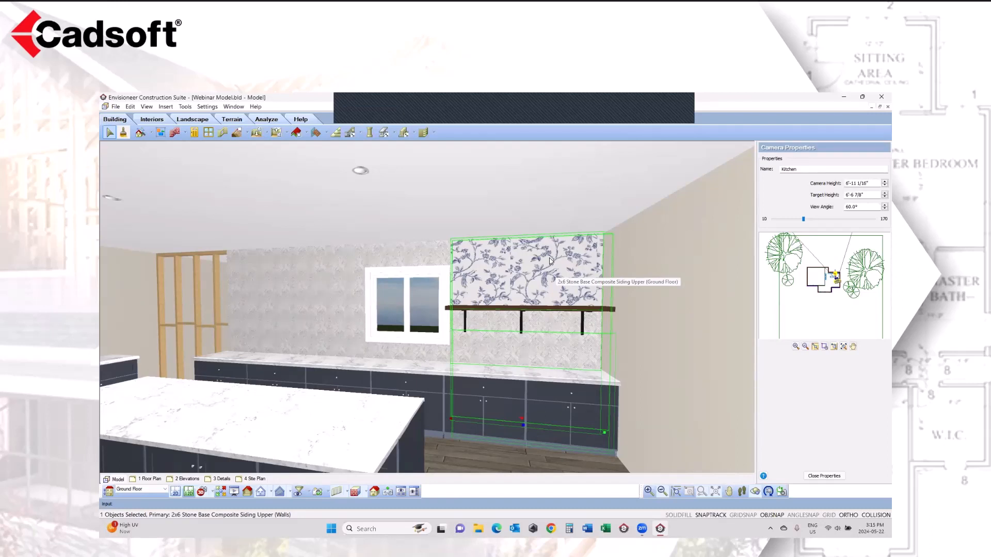
key(Escape)
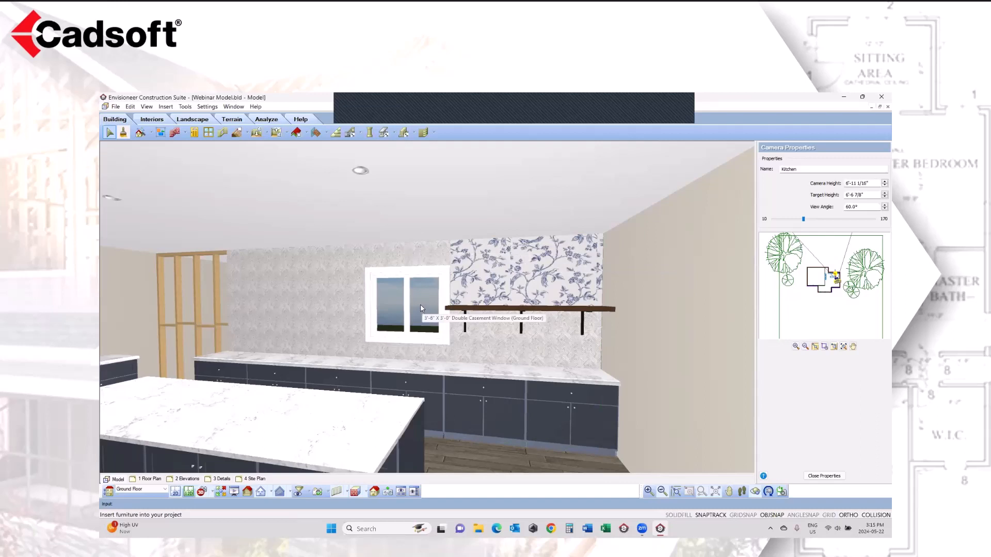
Step: Review the trim packages assigned to the tiled kitchen wall containing the window, and close its properties without changing anything
click(335, 286)
right_click(334, 281)
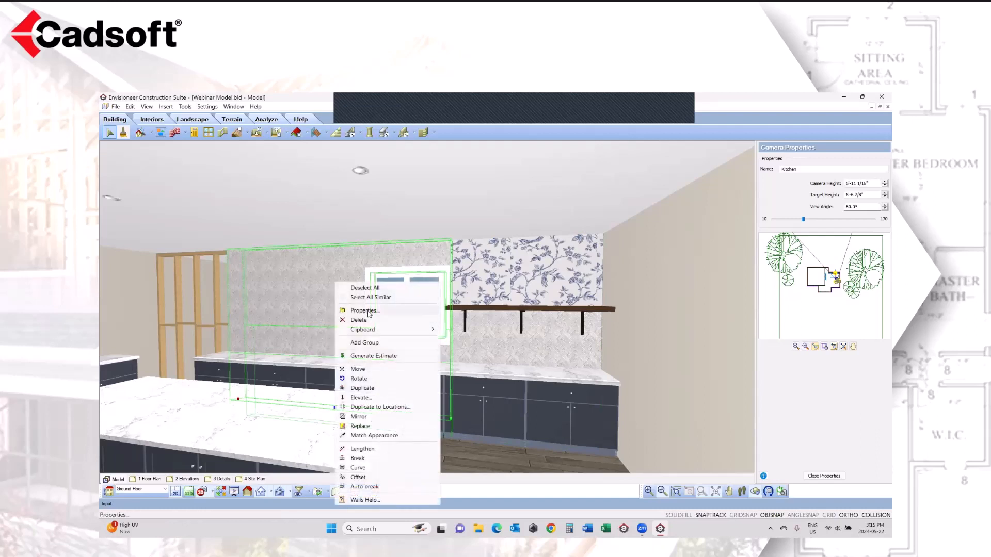
click(370, 311)
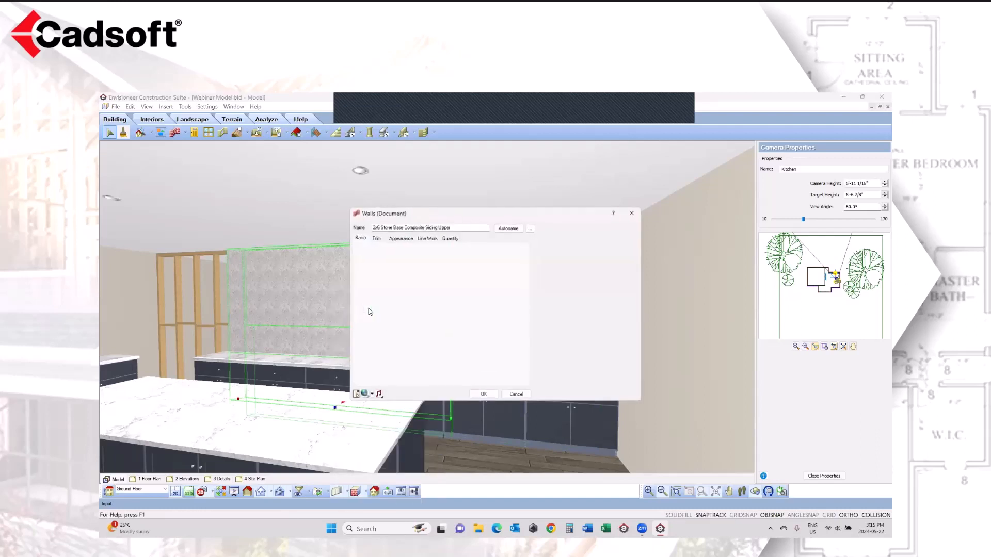
click(375, 238)
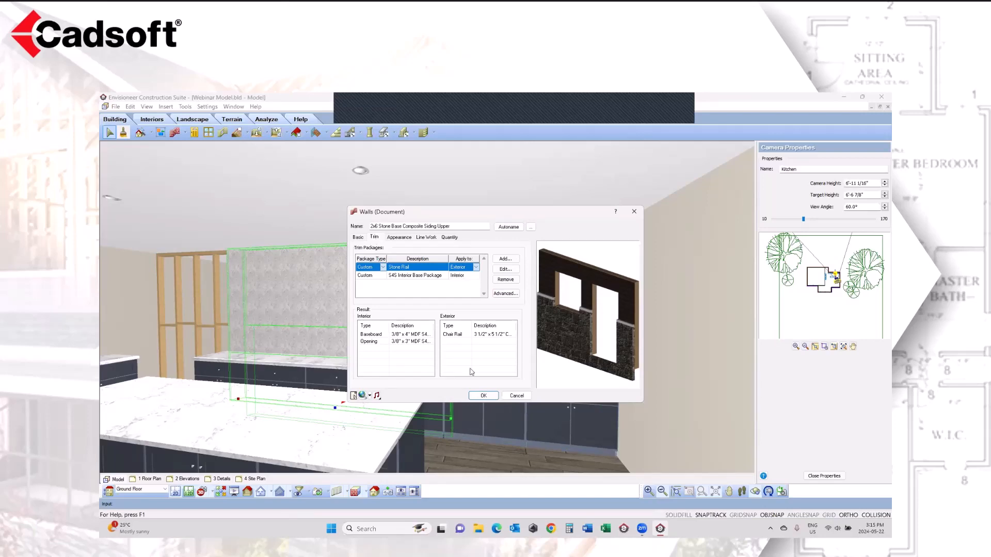
click(516, 395)
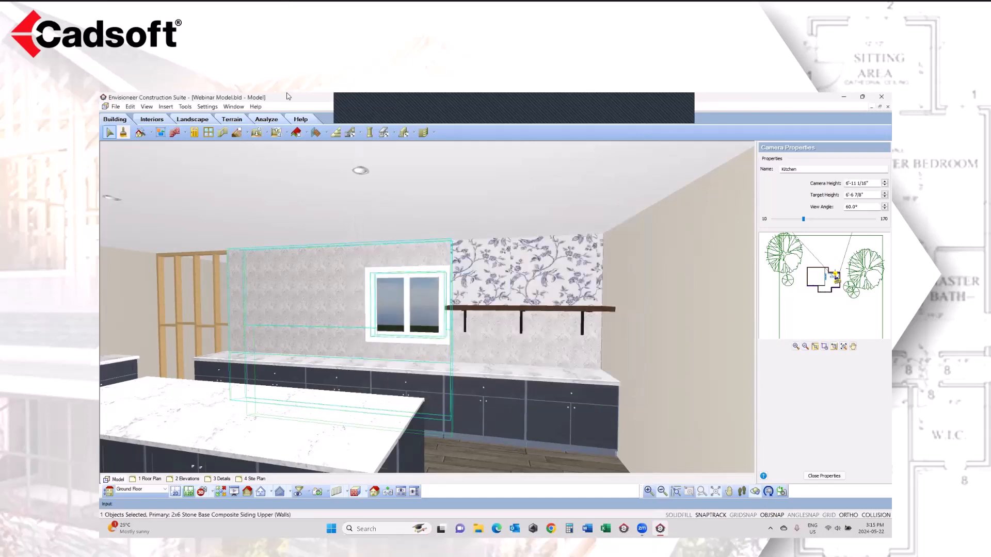
Step: Review the document's default trim settings and the contents of the S4S Interior Plus Package, discarding any change
click(208, 107)
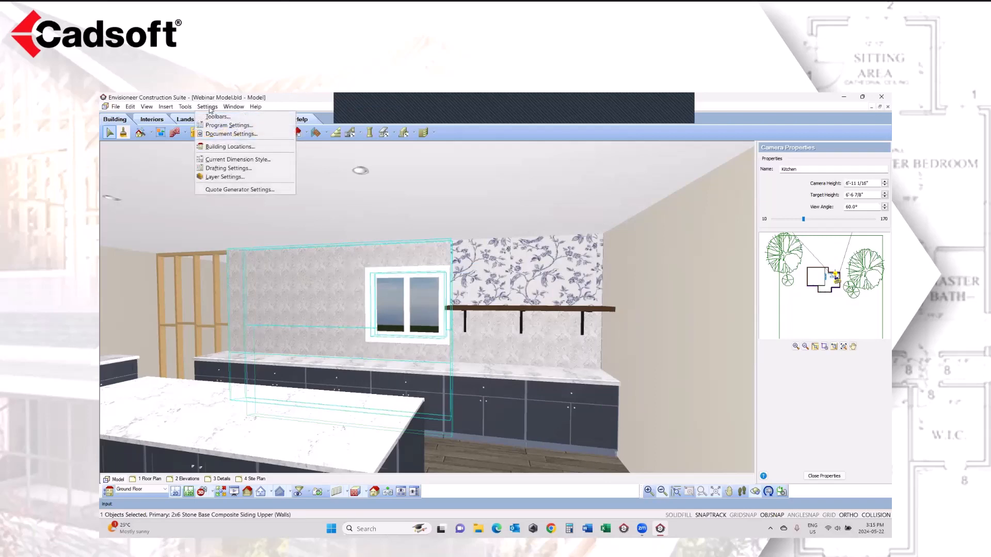
click(222, 135)
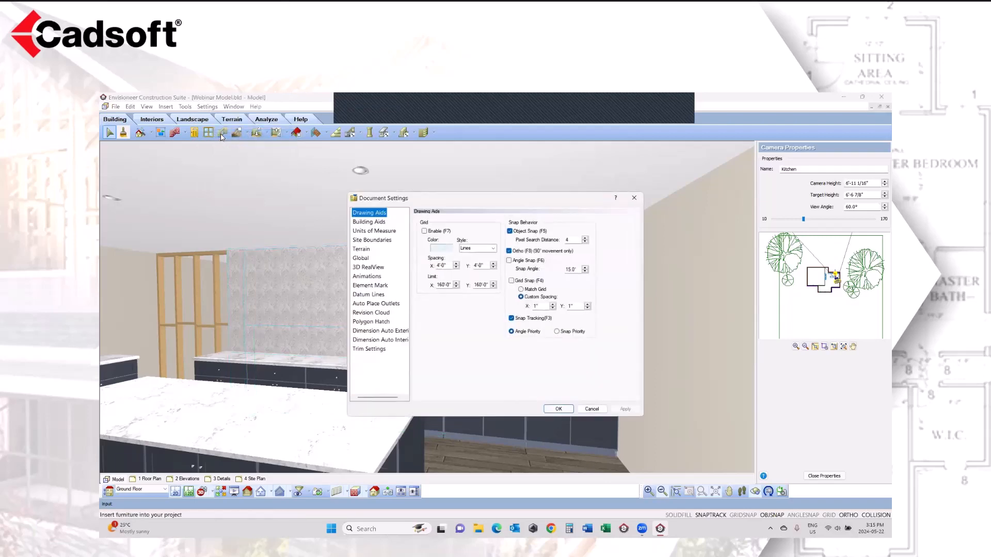
click(367, 350)
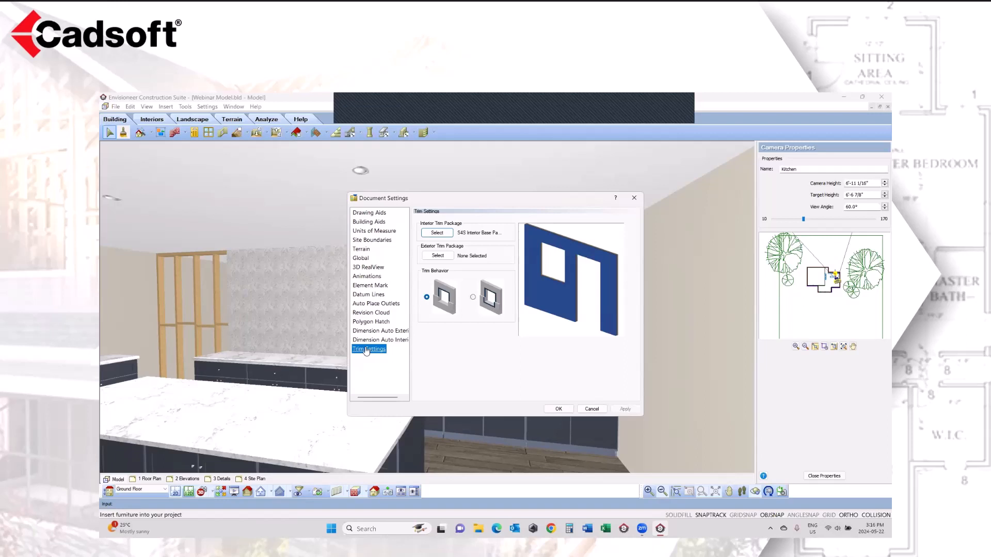
click(438, 233)
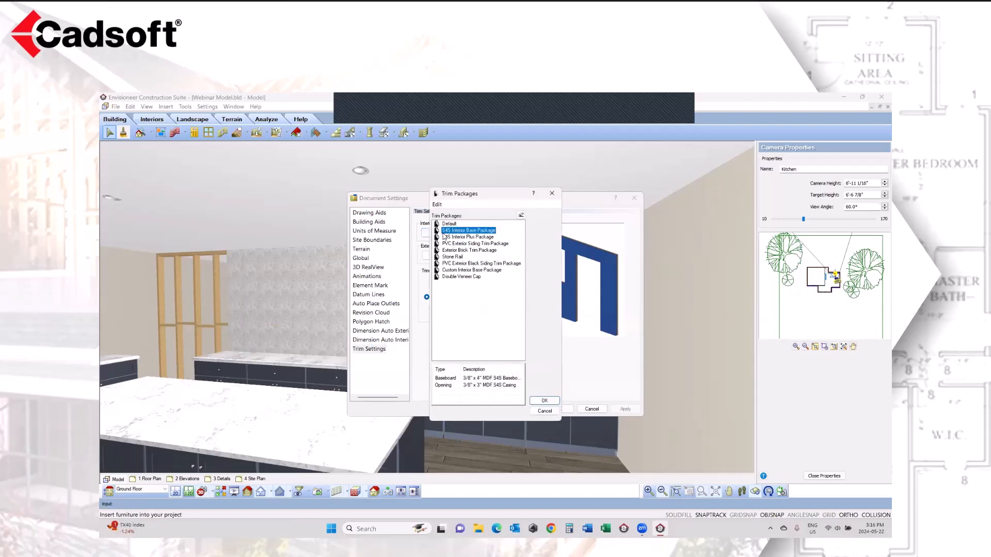
click(487, 238)
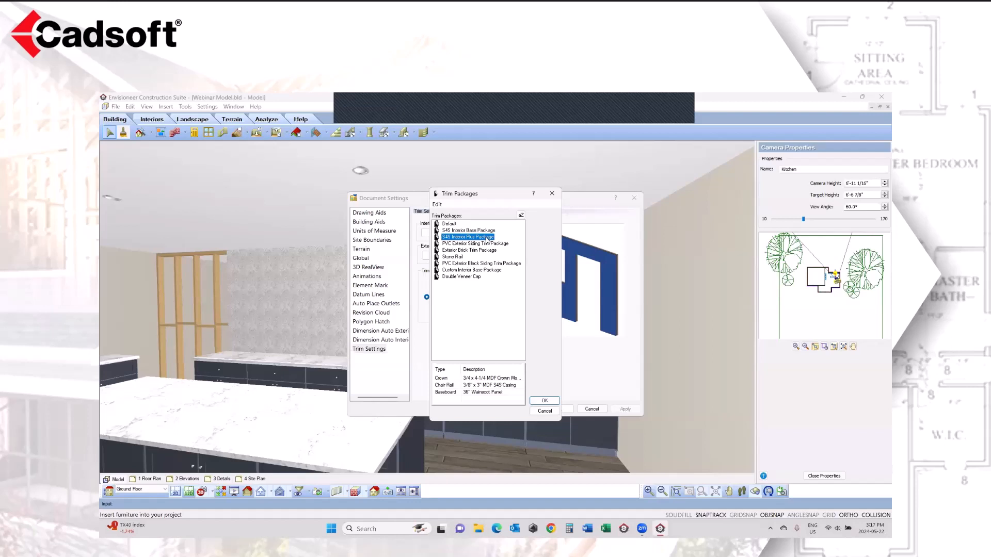
click(538, 414)
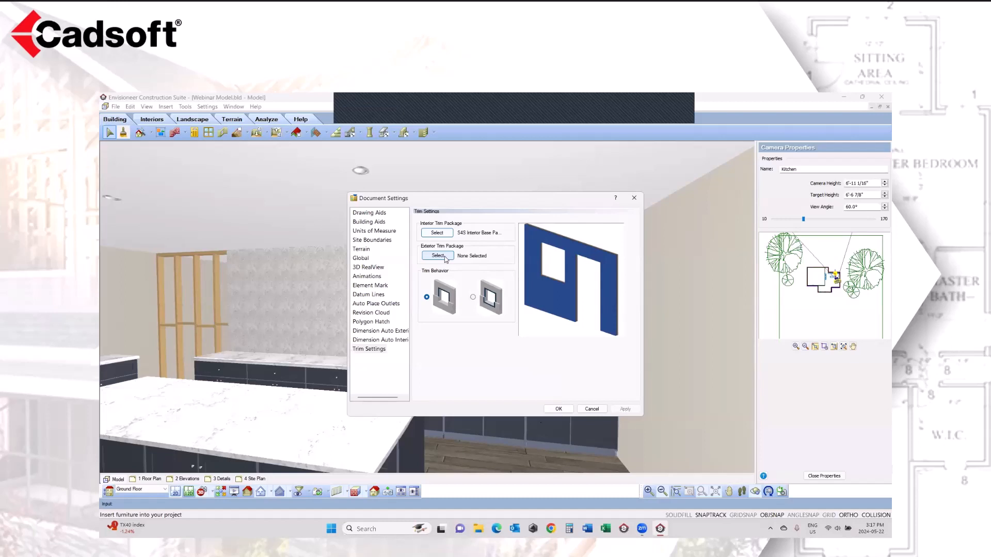
click(592, 409)
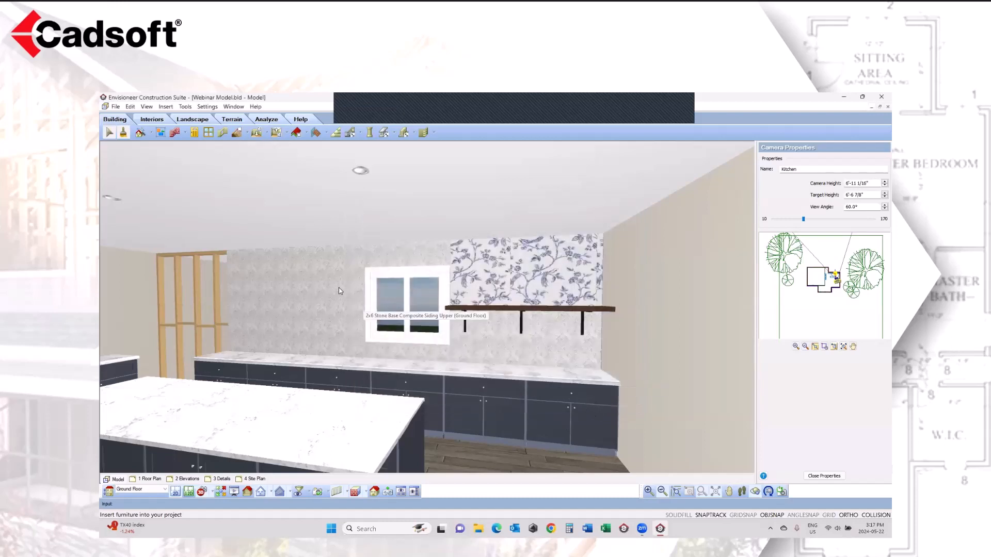
Step: Replace the tiled kitchen wall's Stone Rail exterior trim with the PVC Exterior Black Siding Trim Package
click(344, 285)
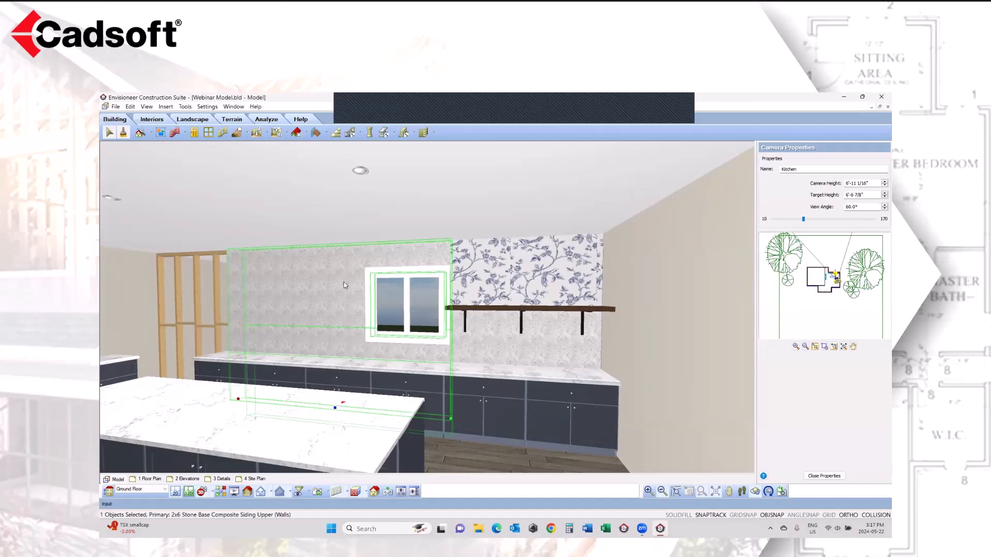
right_click(345, 284)
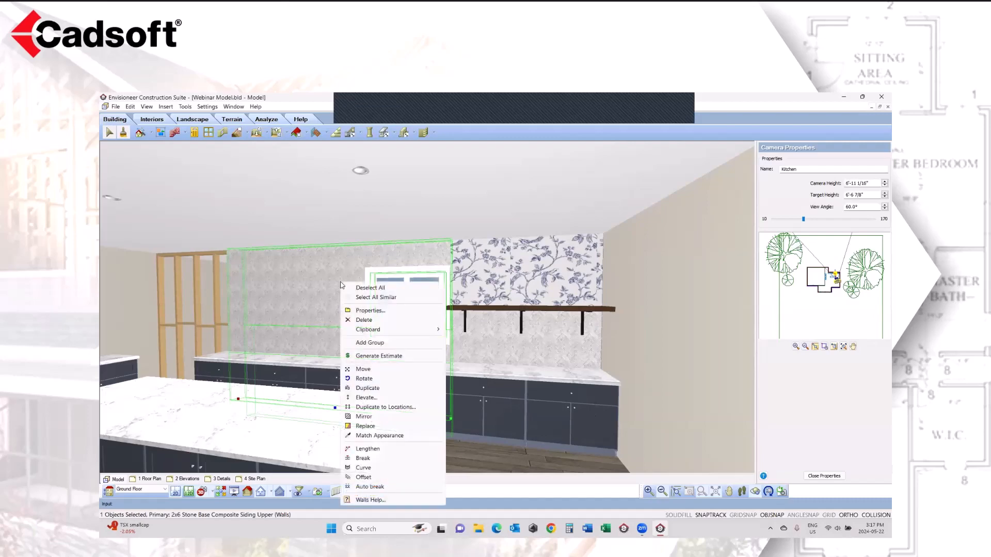
click(367, 312)
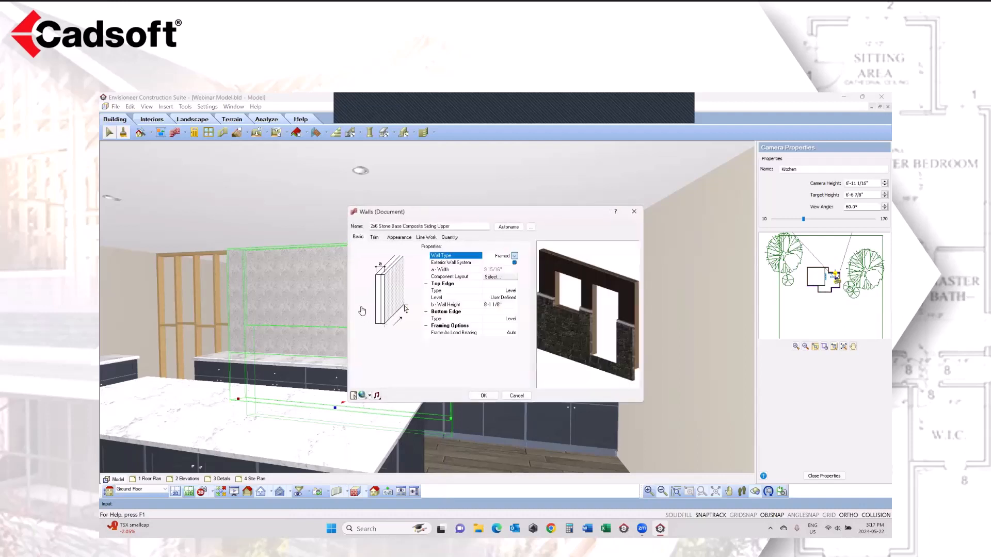
click(374, 238)
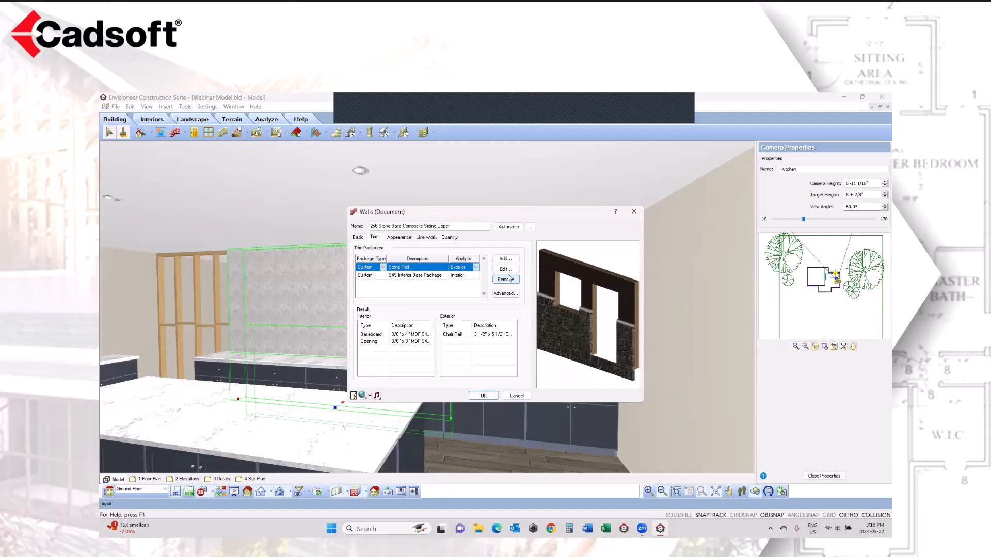
click(504, 269)
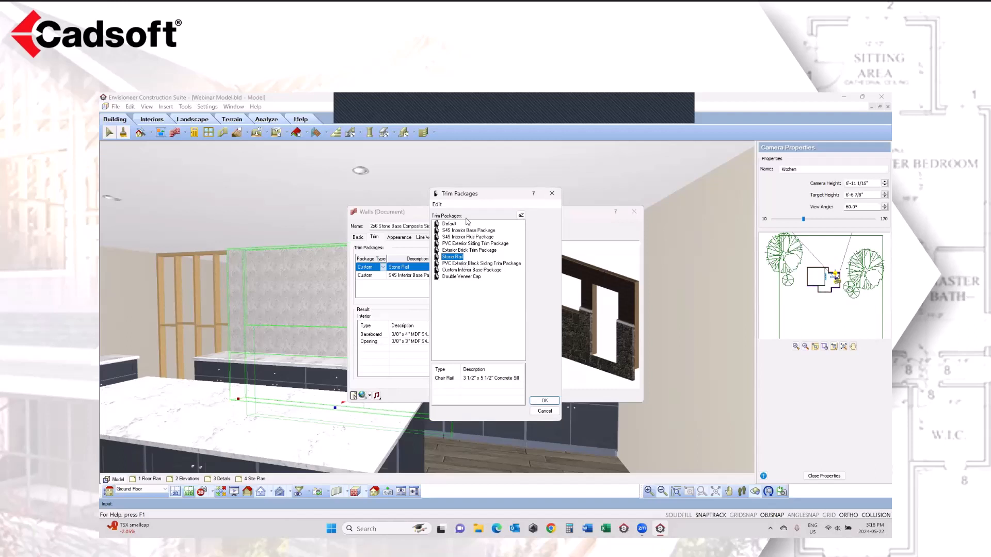
drag(466, 195, 233, 191)
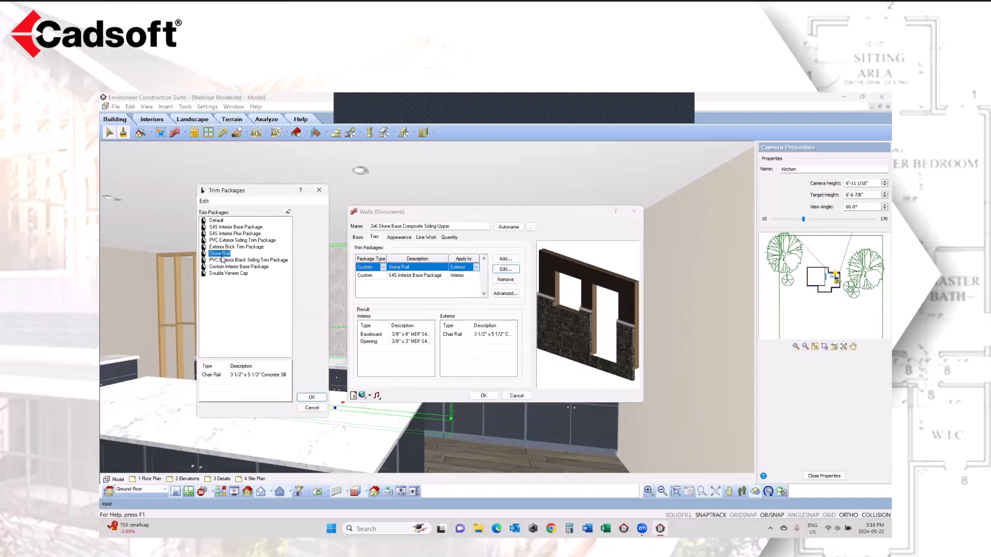
click(244, 261)
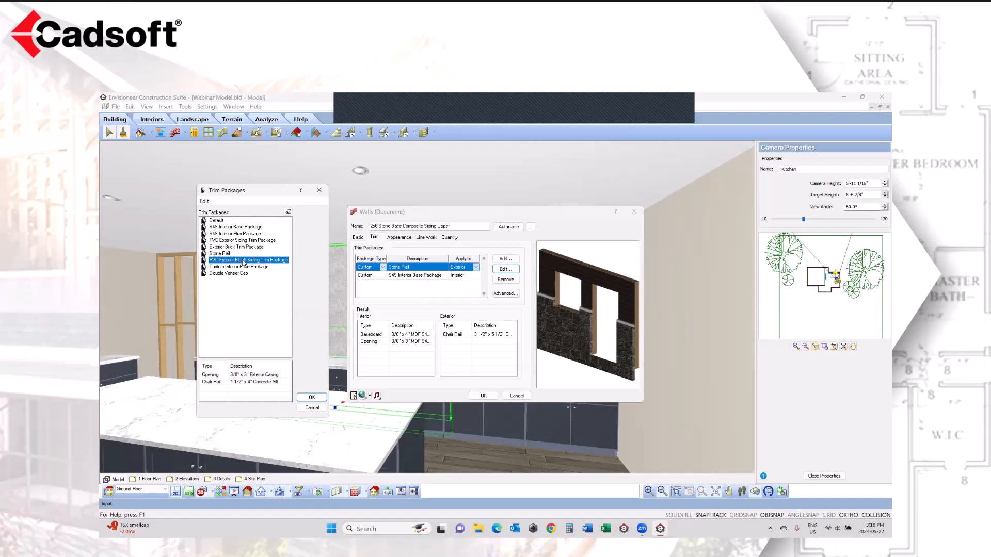
click(312, 399)
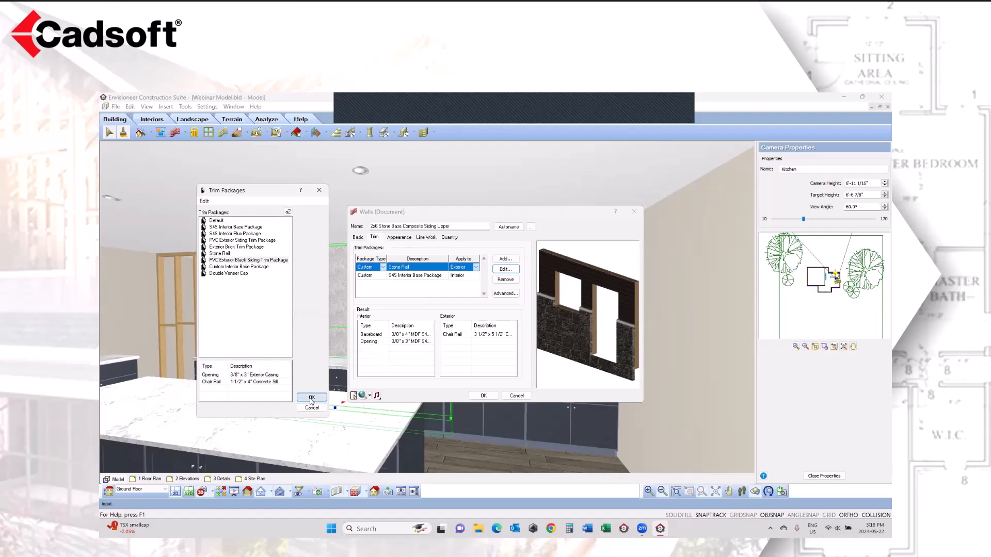
Step: Inspect the wall's advanced interior trims, checking the opening casing and the behavior choices for the baseboard
click(437, 276)
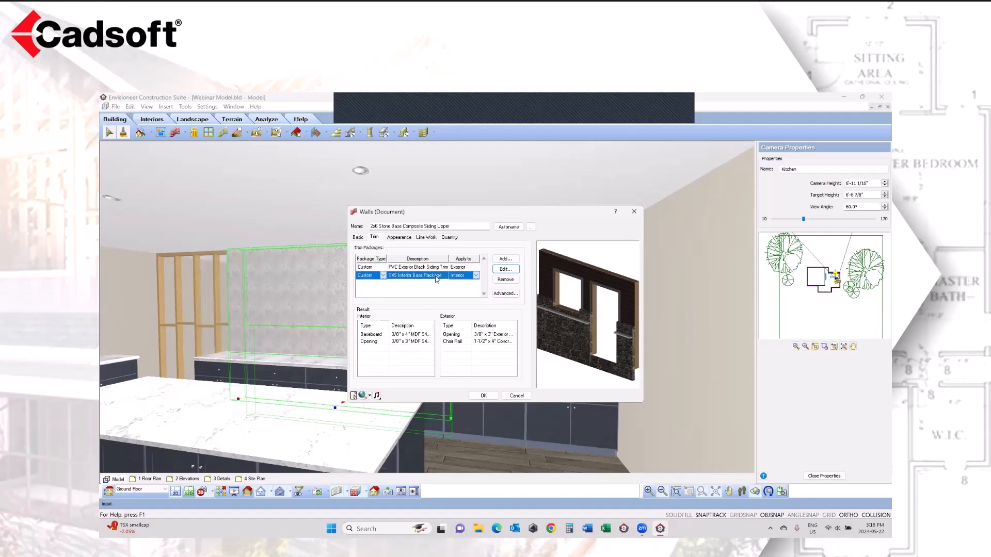
click(503, 296)
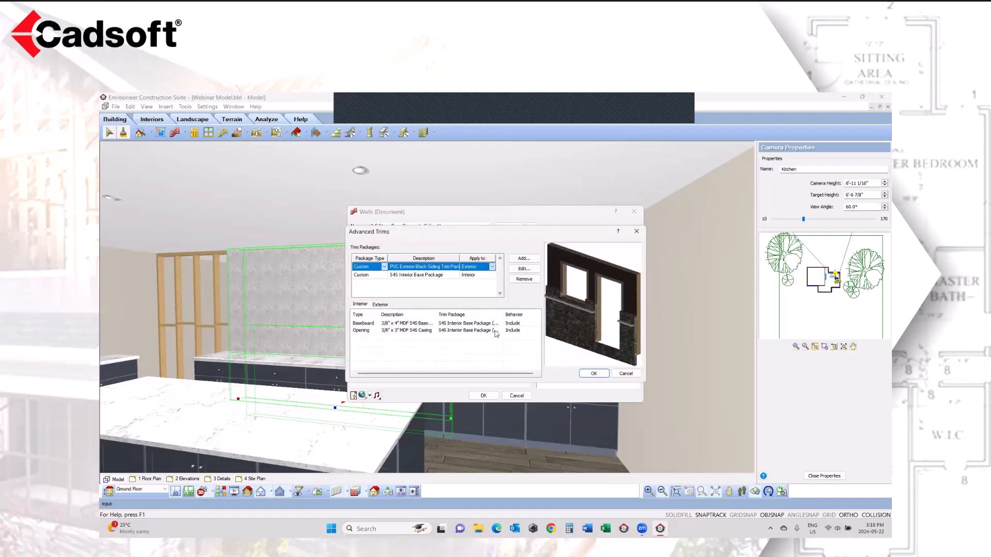
click(366, 330)
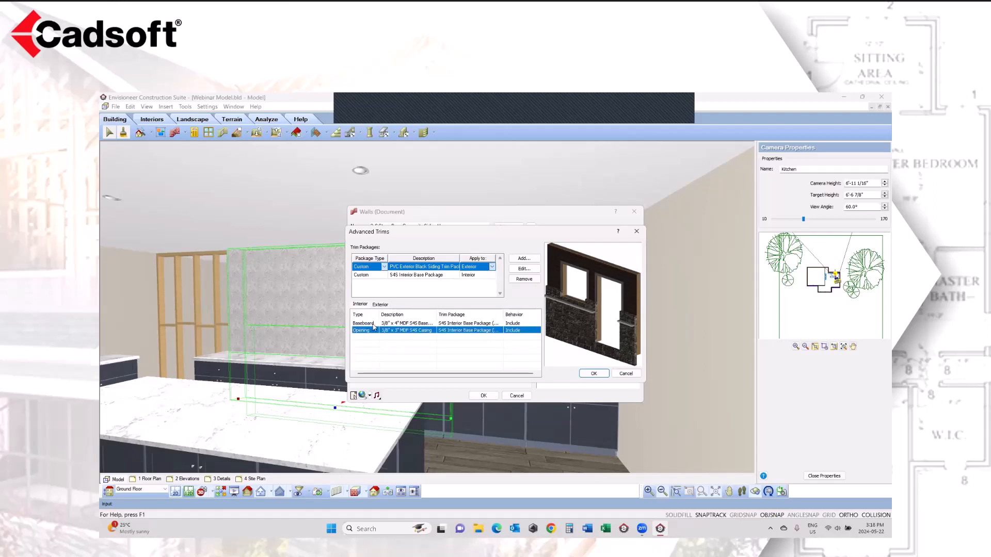
click(375, 324)
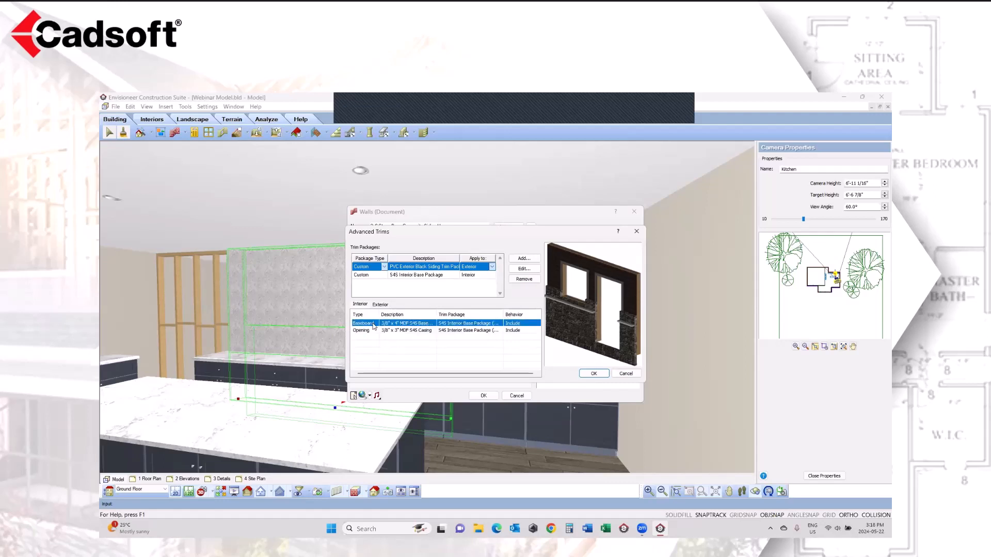
click(522, 324)
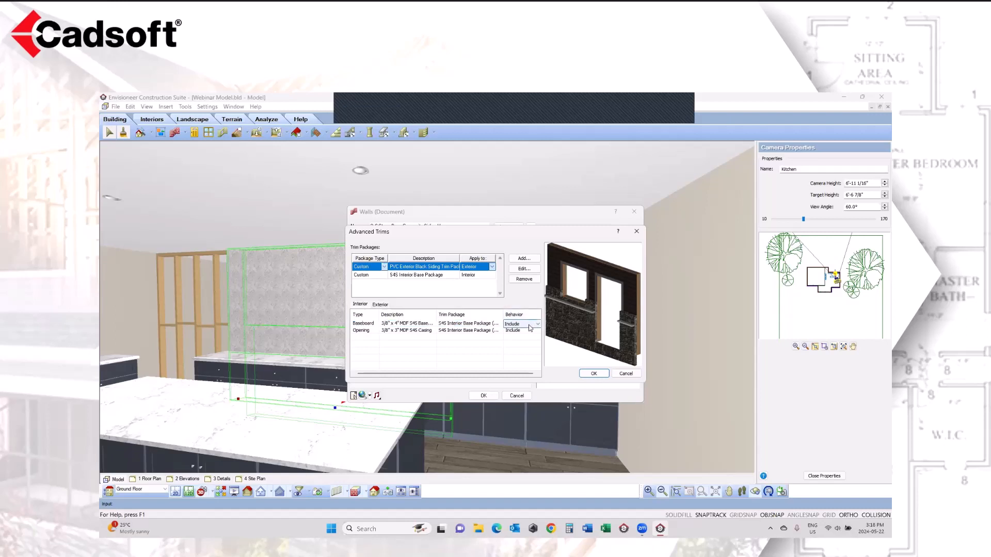
click(536, 326)
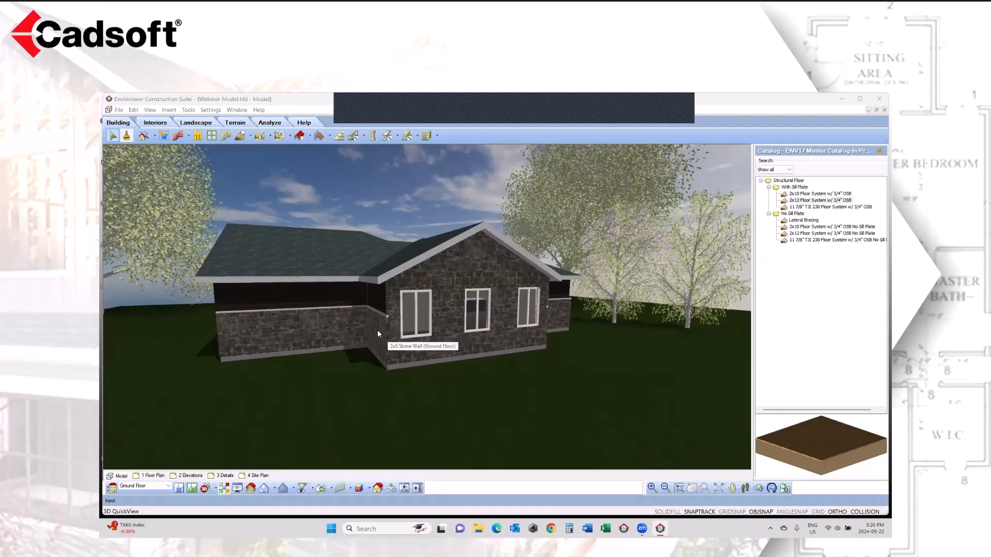
Step: Show the ground floor in 2D plan with everything but framing displayed, enlarged at the stone wall corner beside the 3650 window
click(179, 488)
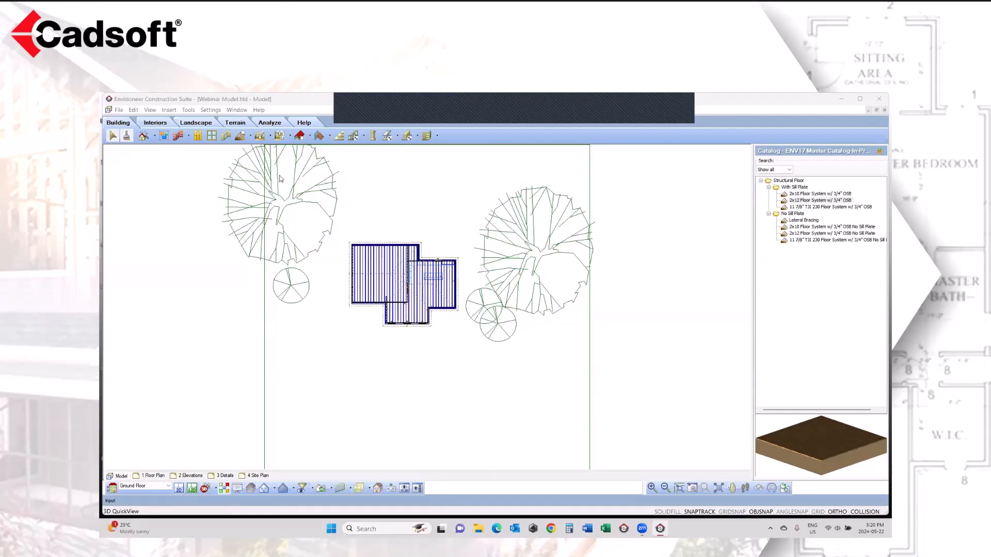
click(150, 110)
mouse_move(164, 236)
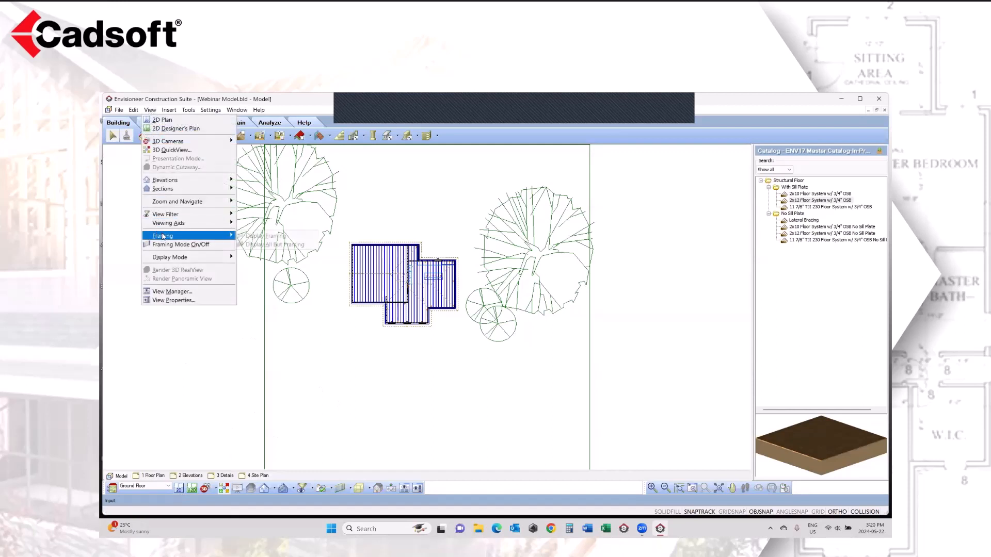
click(273, 245)
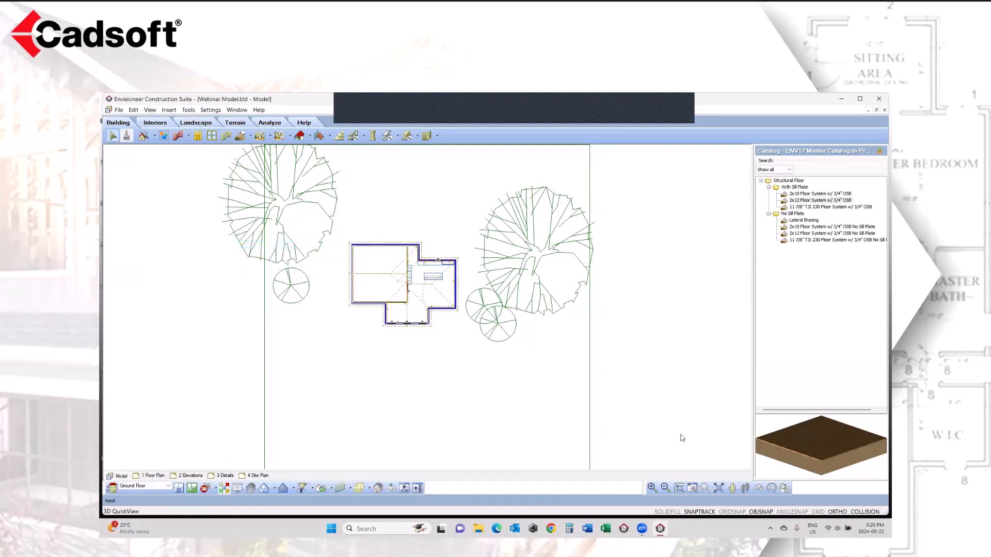
click(692, 488)
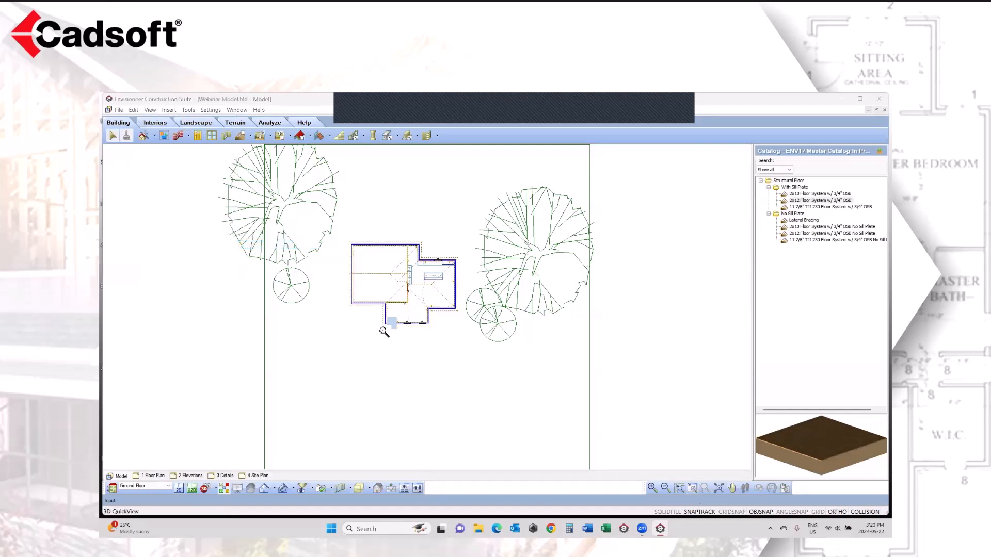
drag(383, 331, 376, 333)
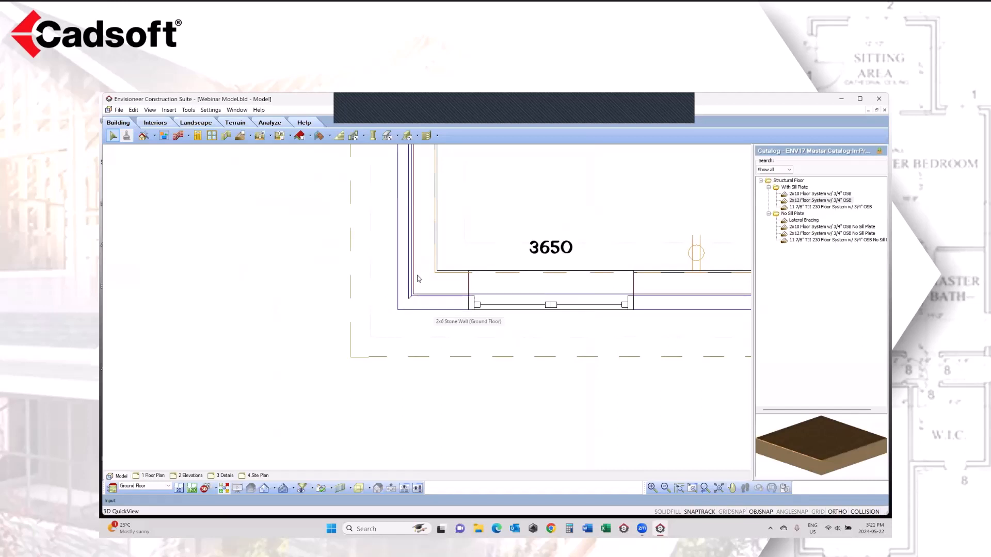
Step: Check the miter setting of both walls at the stone wall corner with Modify System Intersections, leaving the join as it is
click(417, 305)
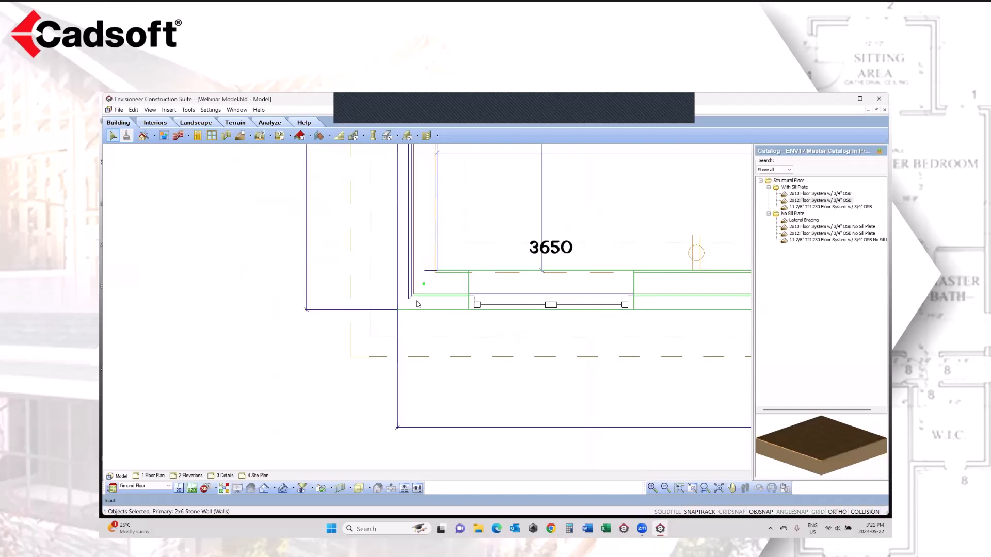
right_click(417, 305)
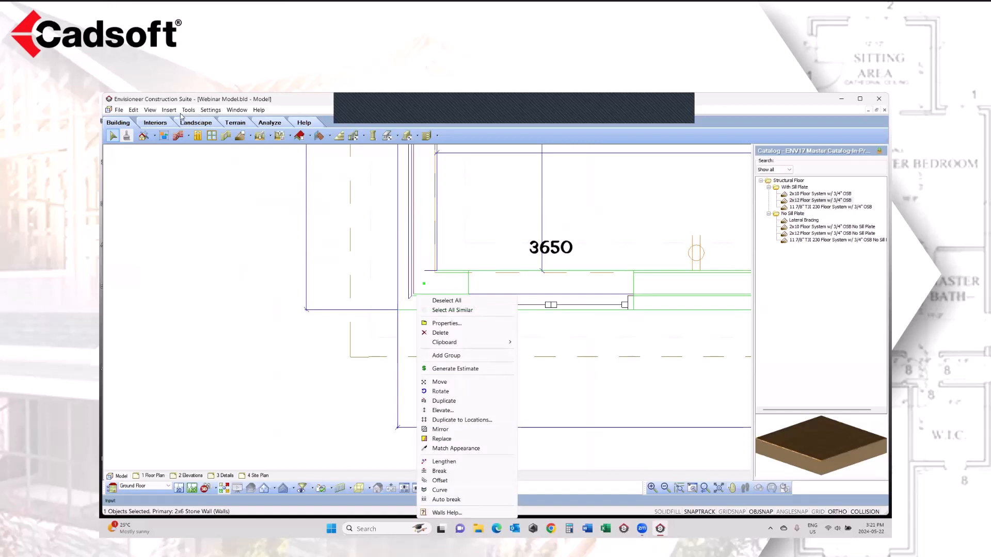
click(188, 136)
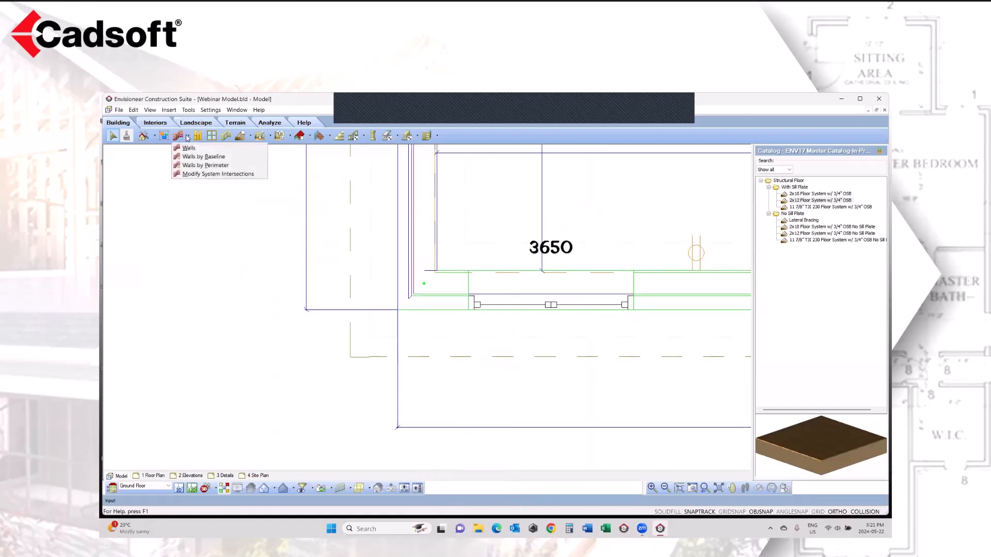
click(202, 175)
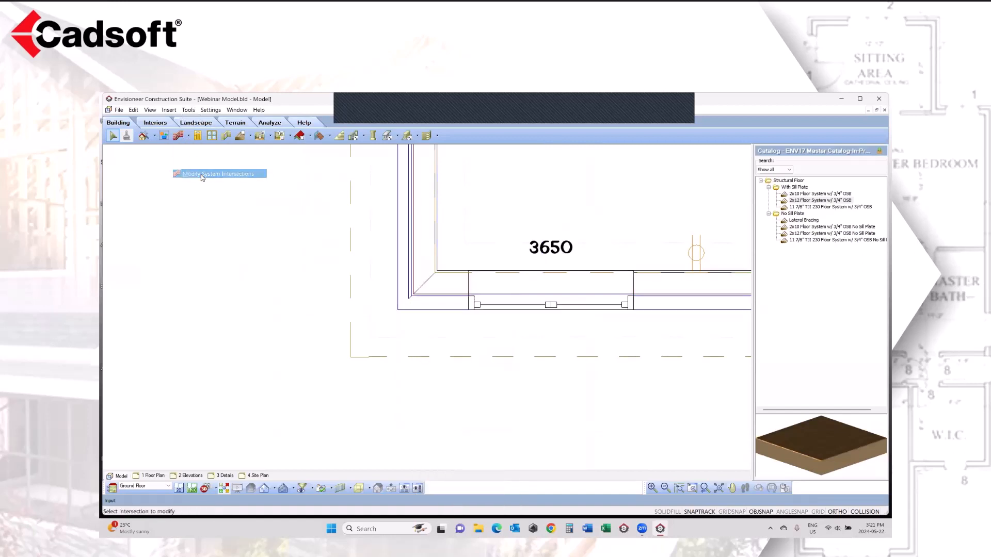
click(432, 294)
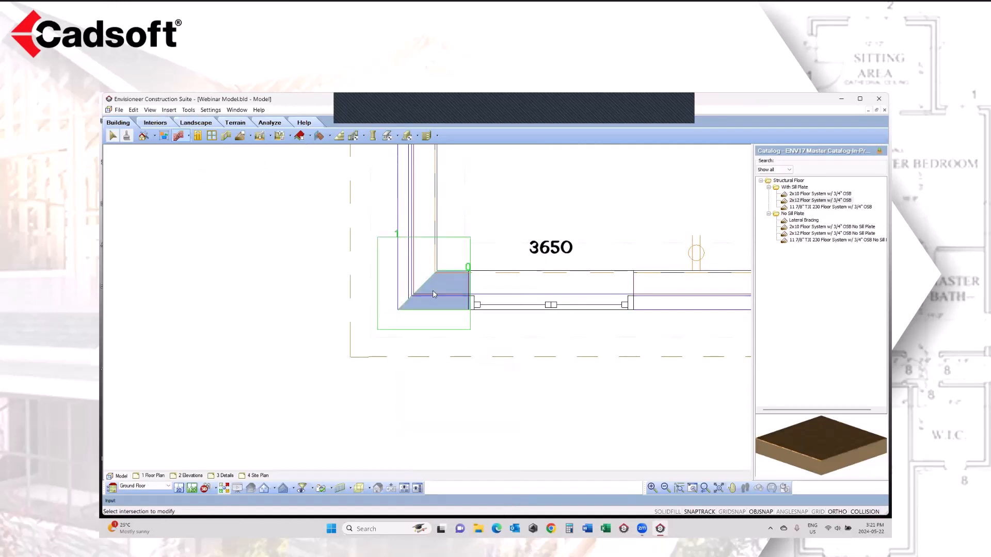
right_click(434, 294)
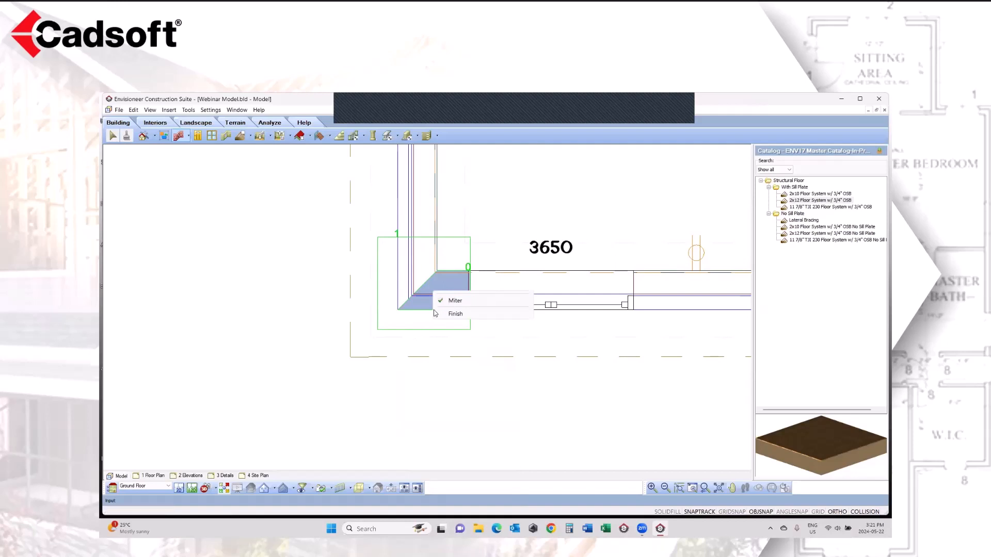
click(426, 255)
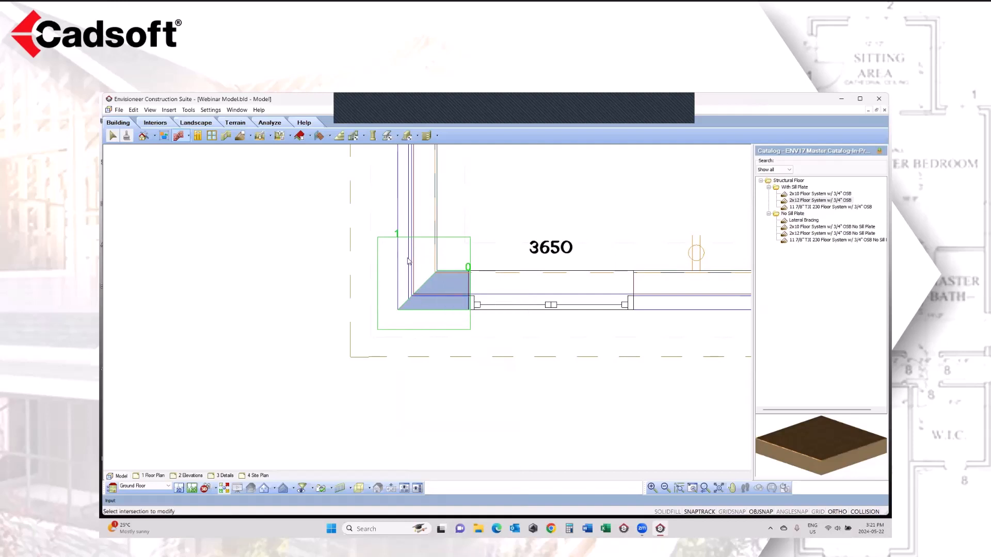
right_click(406, 262)
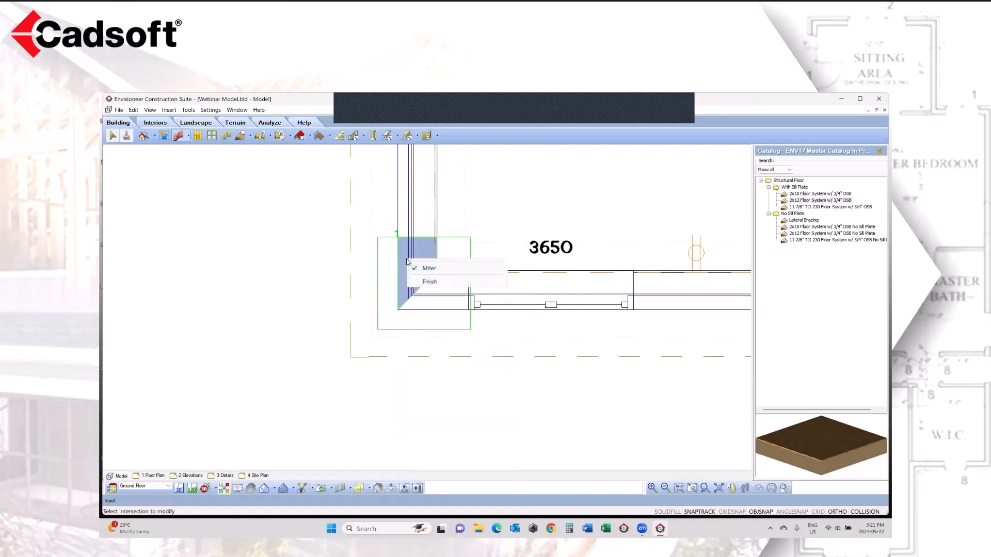
click(427, 282)
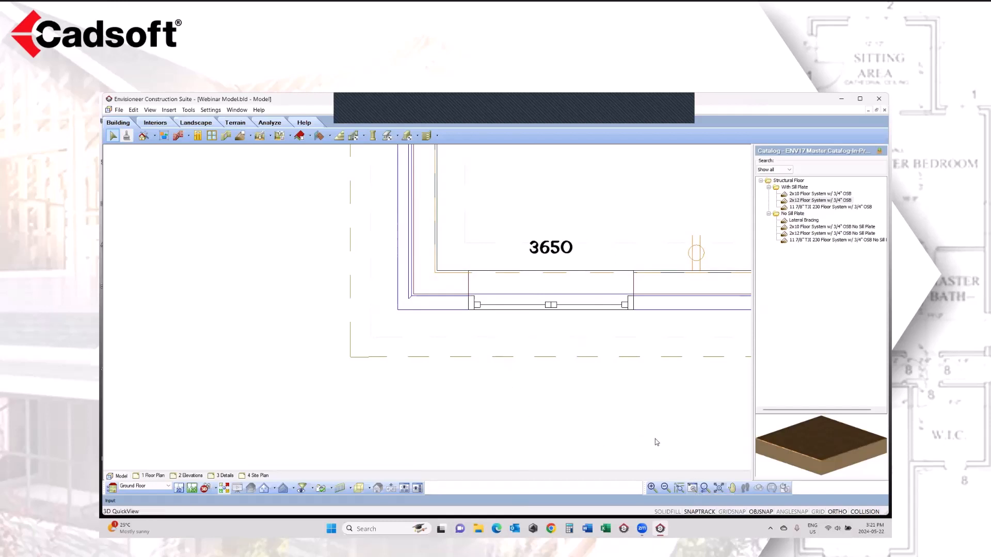
Step: Check the intersection options at the outer corner of the short 2x6 Stone Base Composite Siding Upper wall
click(705, 489)
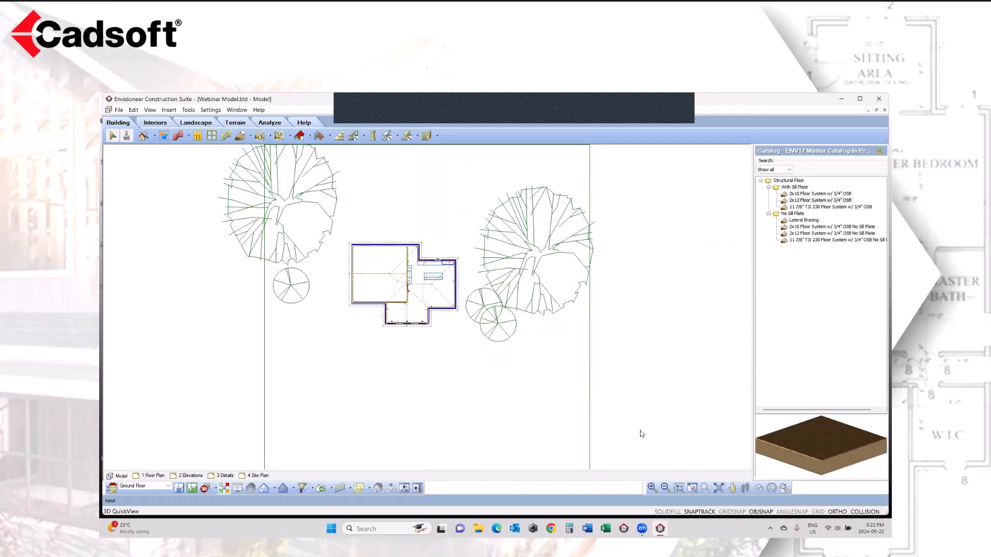
click(693, 489)
drag(442, 230, 394, 266)
click(414, 312)
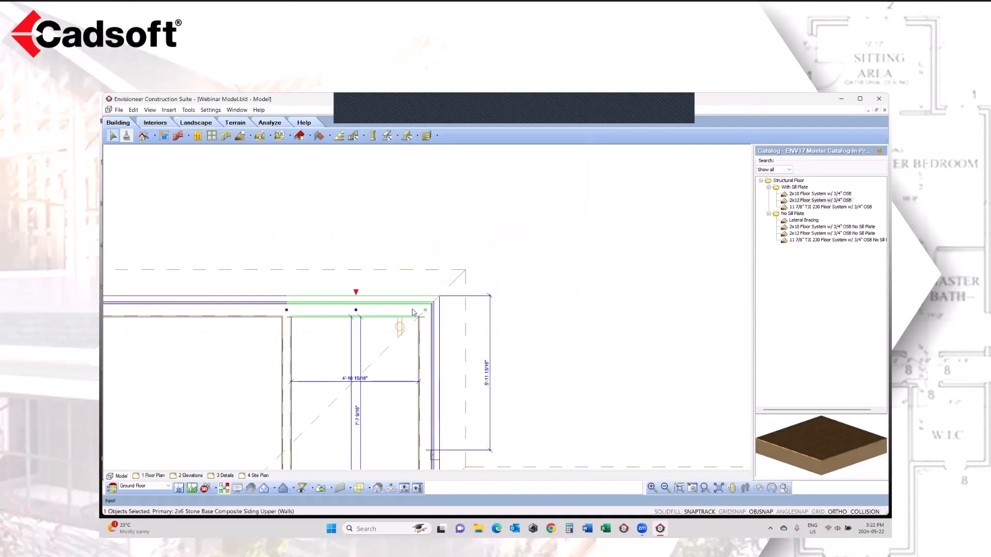
click(185, 137)
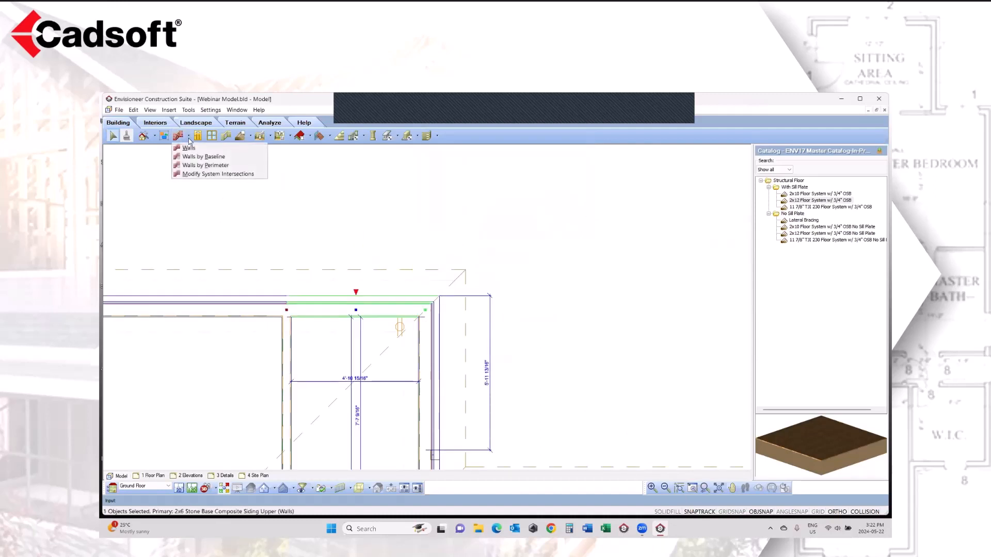
click(204, 175)
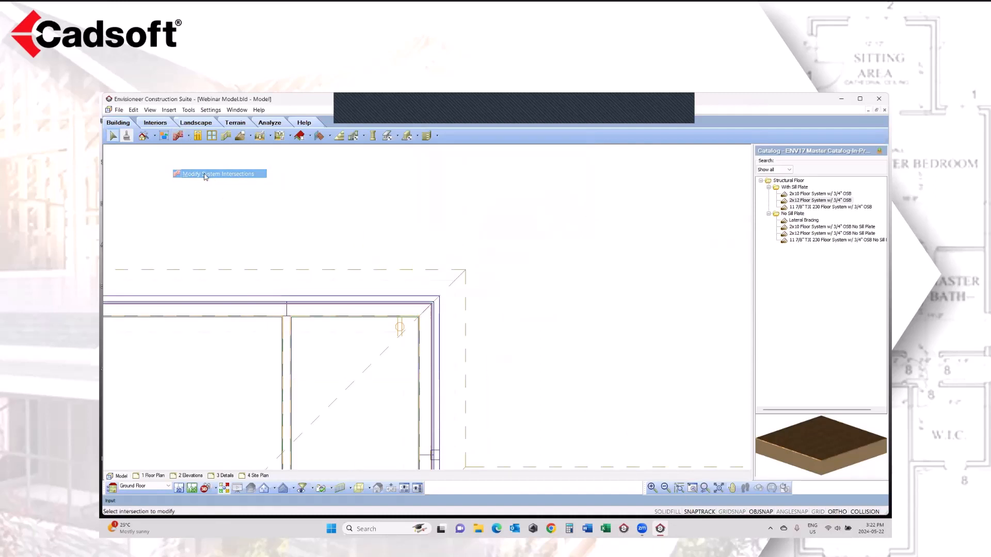
click(423, 309)
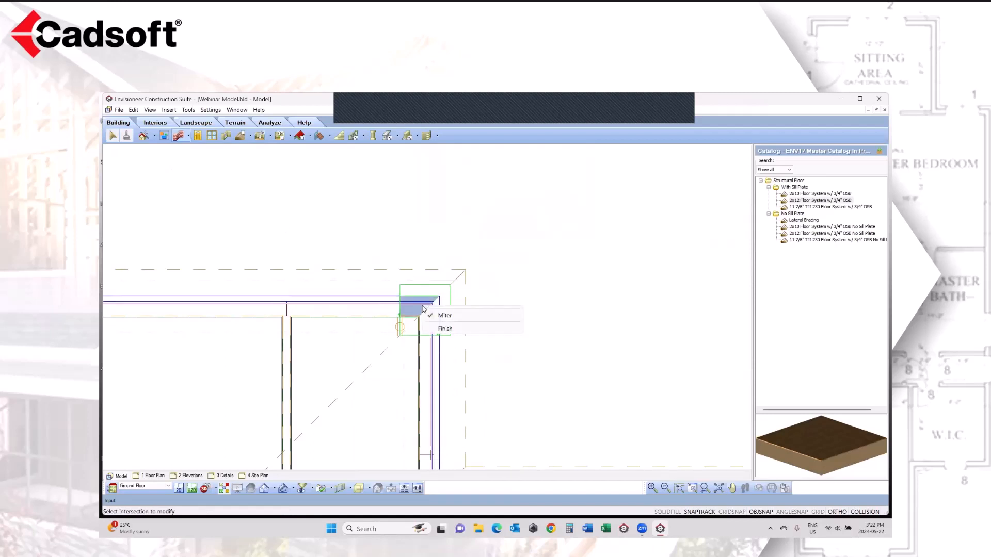
click(387, 249)
Step: Check the intersection options where the two interior walls meet at the corner of the large room
click(705, 489)
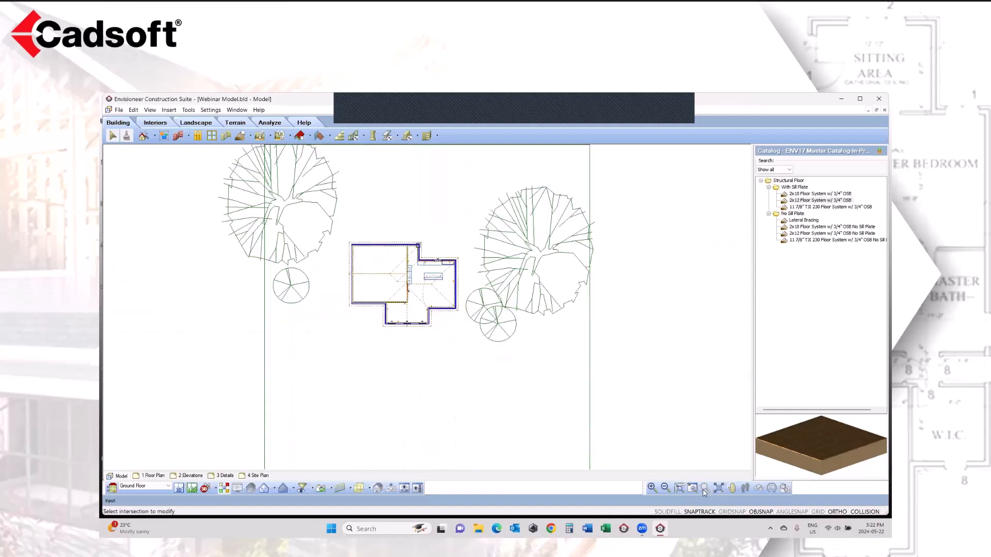
click(692, 489)
drag(465, 239, 363, 323)
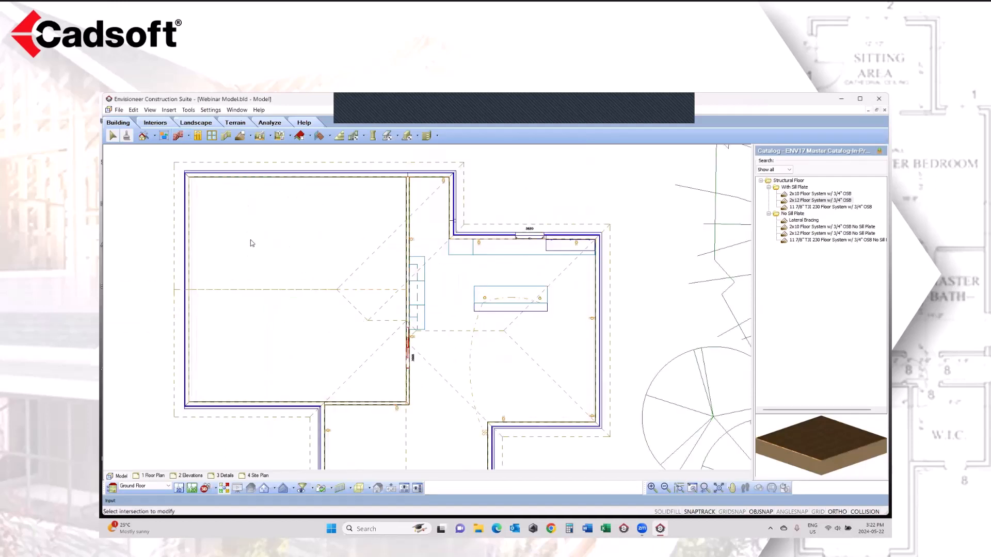
click(188, 136)
click(196, 174)
click(409, 401)
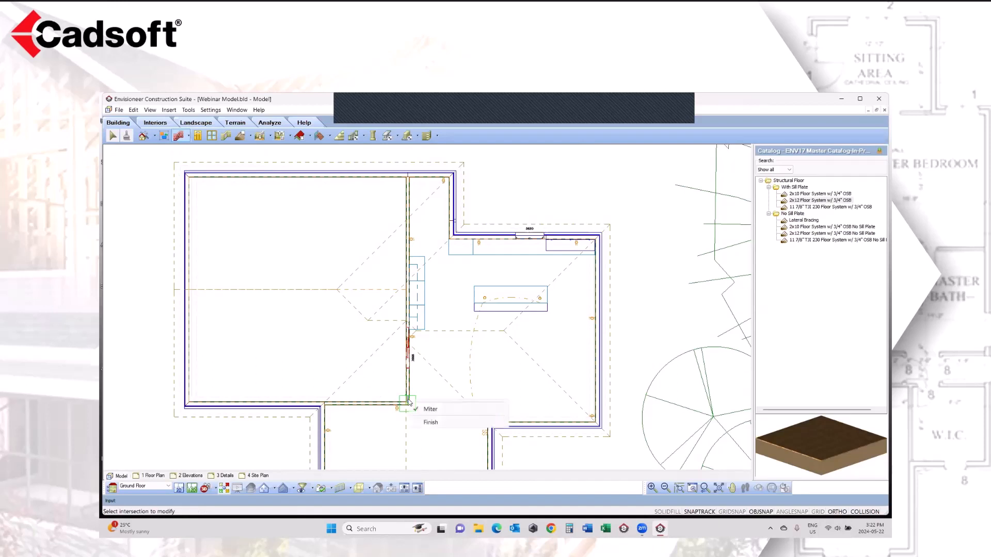
click(382, 402)
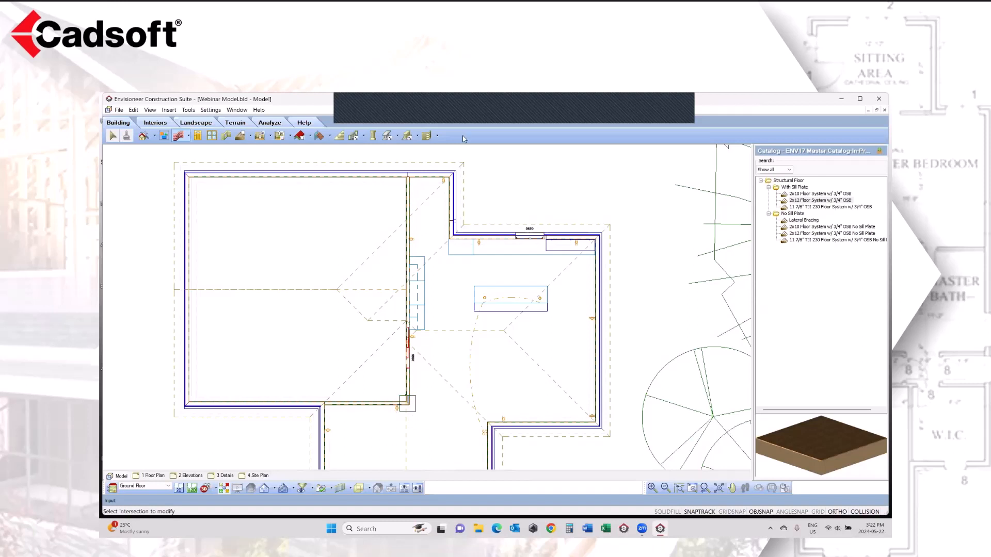
Step: Examine the priority and miter options of each of the three walls at the T-junction between the interior partition and the exterior wall
click(692, 488)
drag(448, 157, 383, 199)
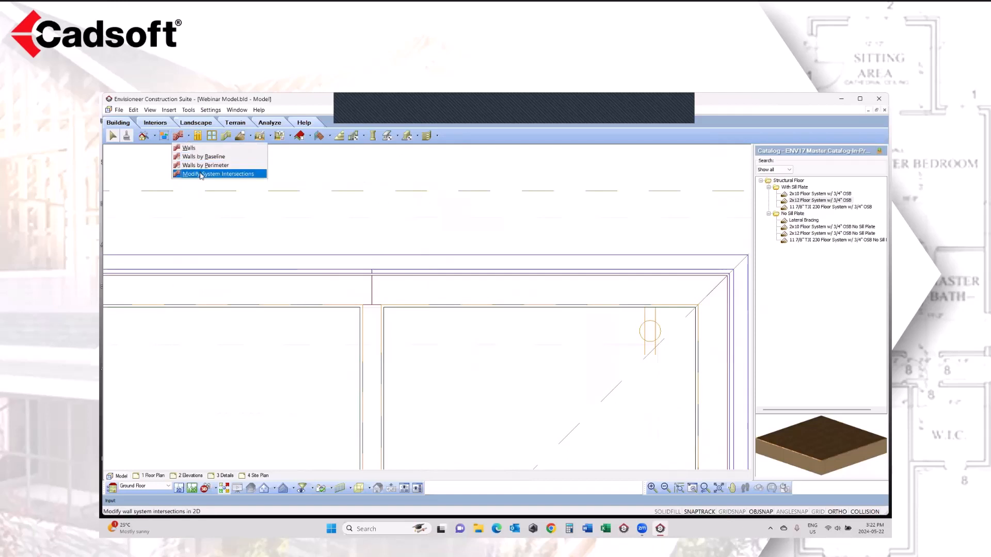
click(218, 174)
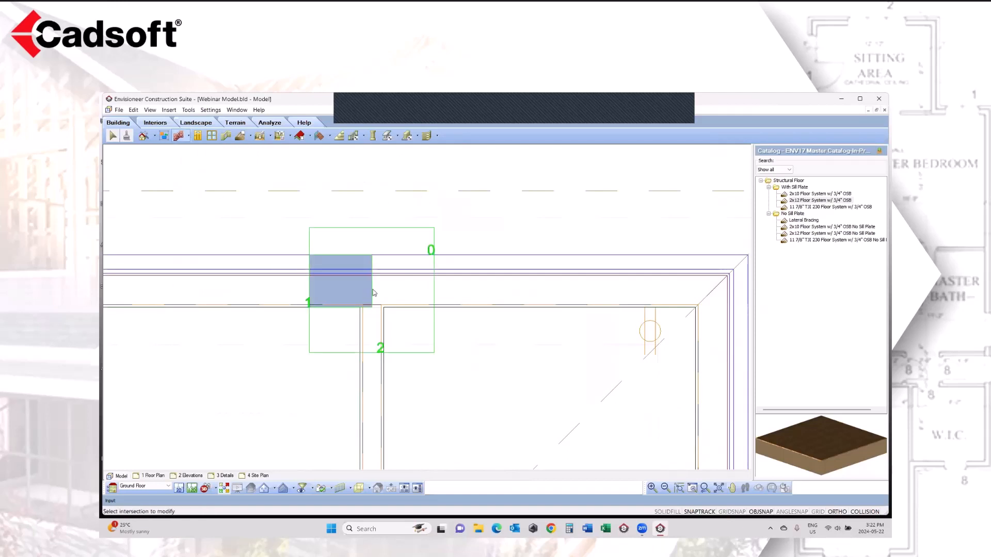
click(375, 320)
right_click(357, 285)
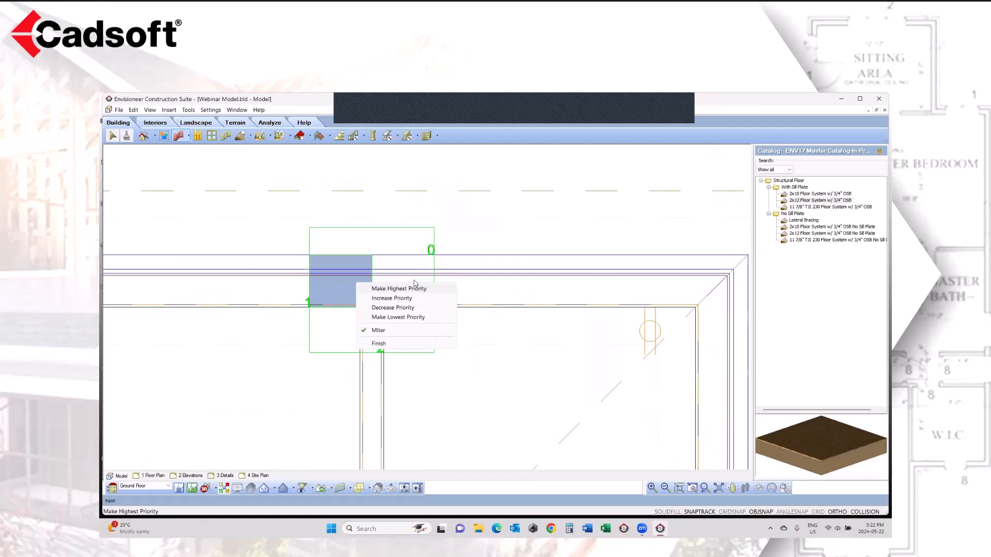
click(402, 267)
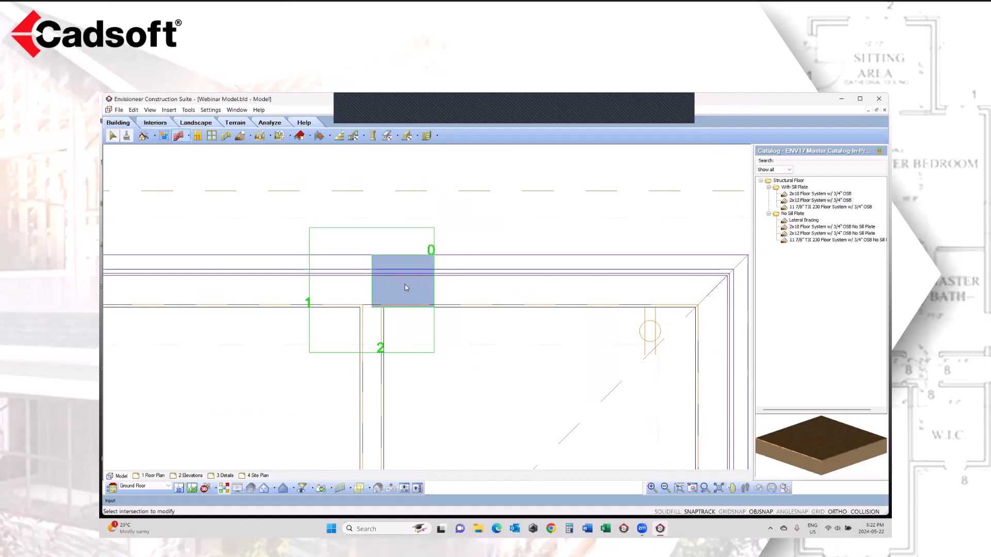
right_click(405, 287)
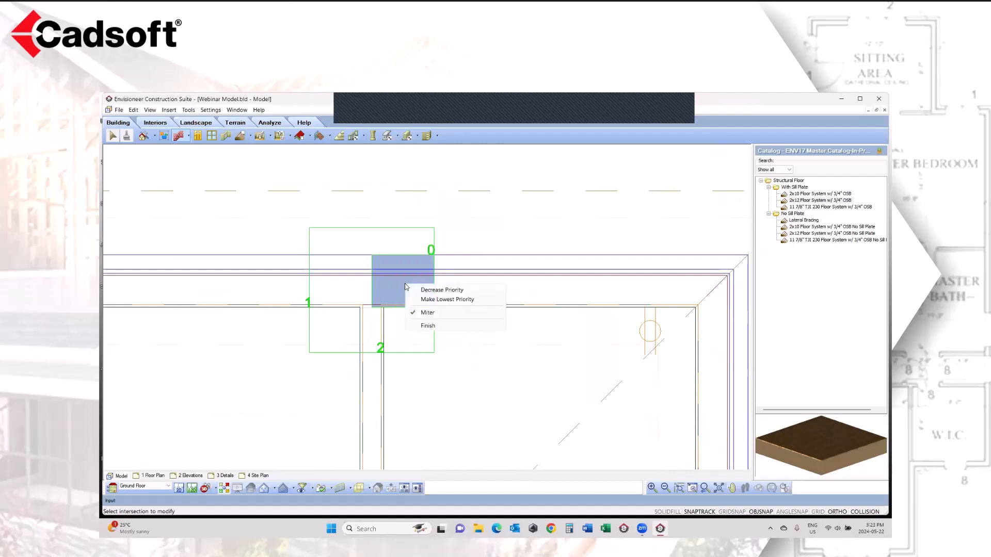
click(375, 338)
right_click(375, 338)
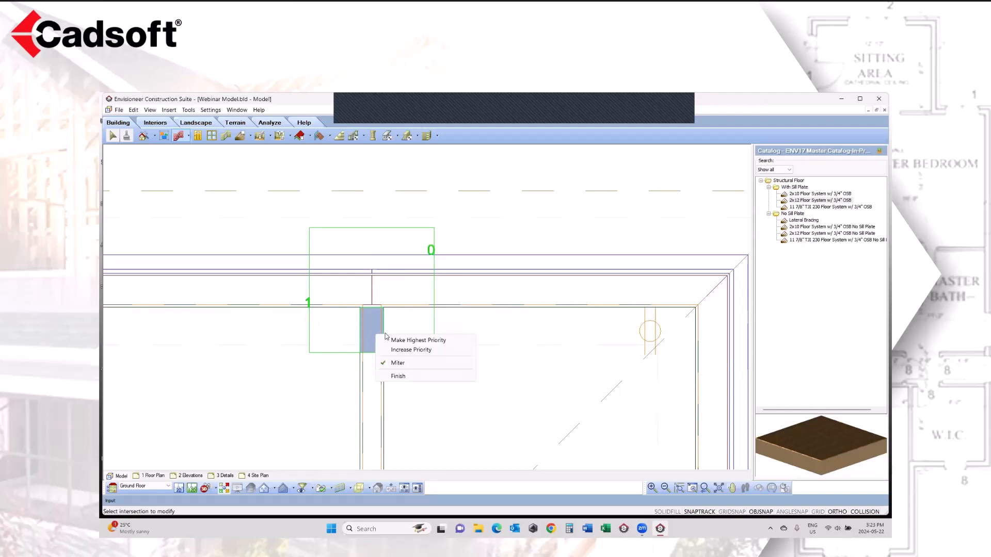
click(705, 488)
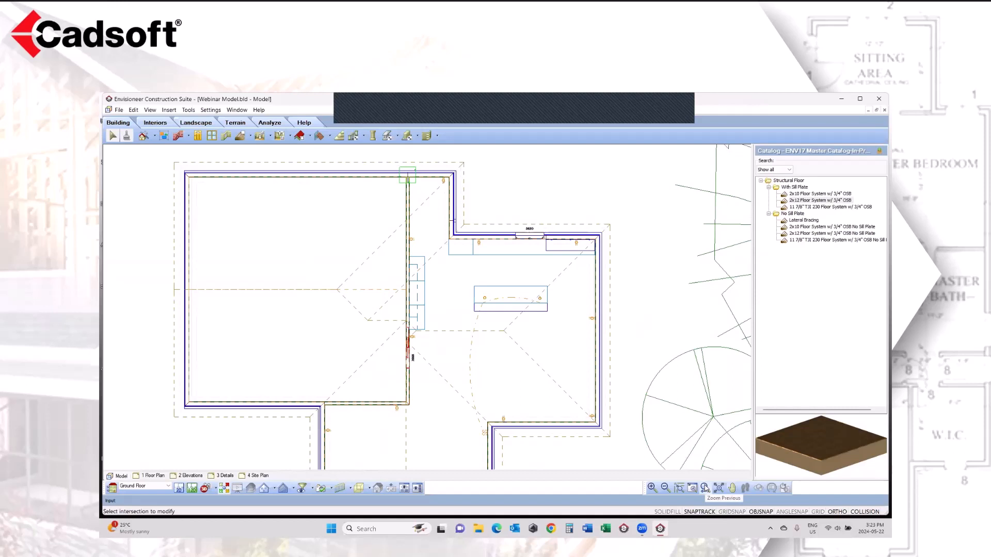
click(188, 137)
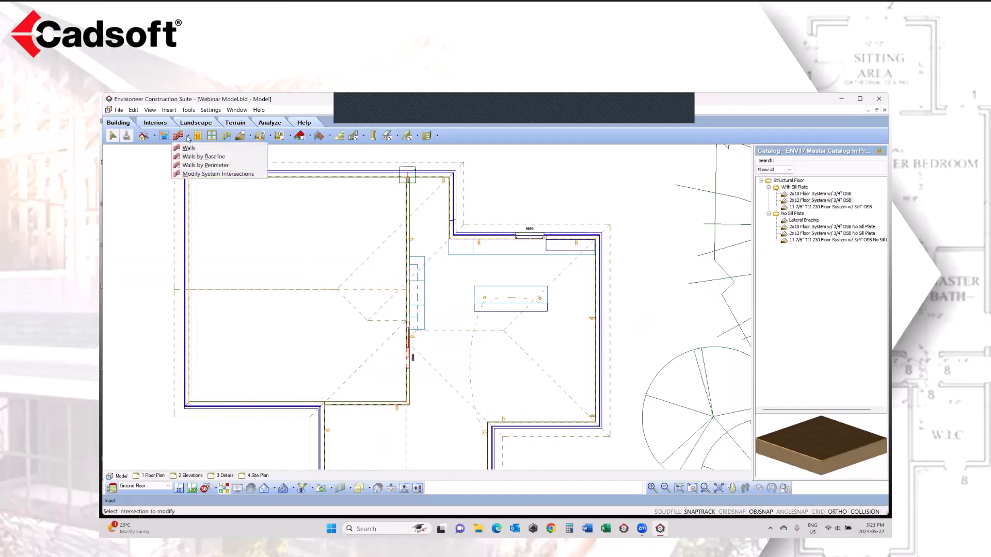
click(494, 189)
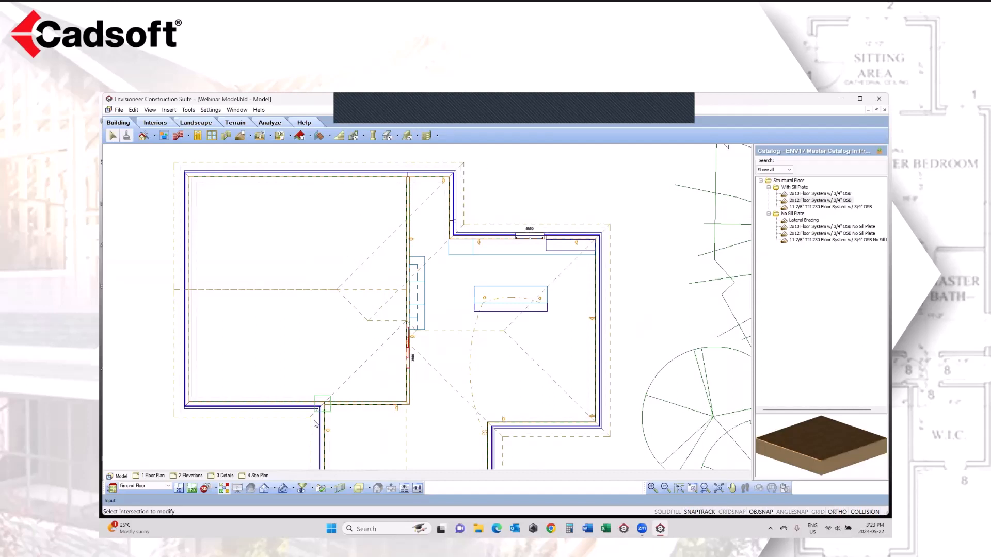
Step: Through the Cathedral camera, flip the Wall Orientation of the stone-faced 2x4 interior wall containing the door
click(215, 491)
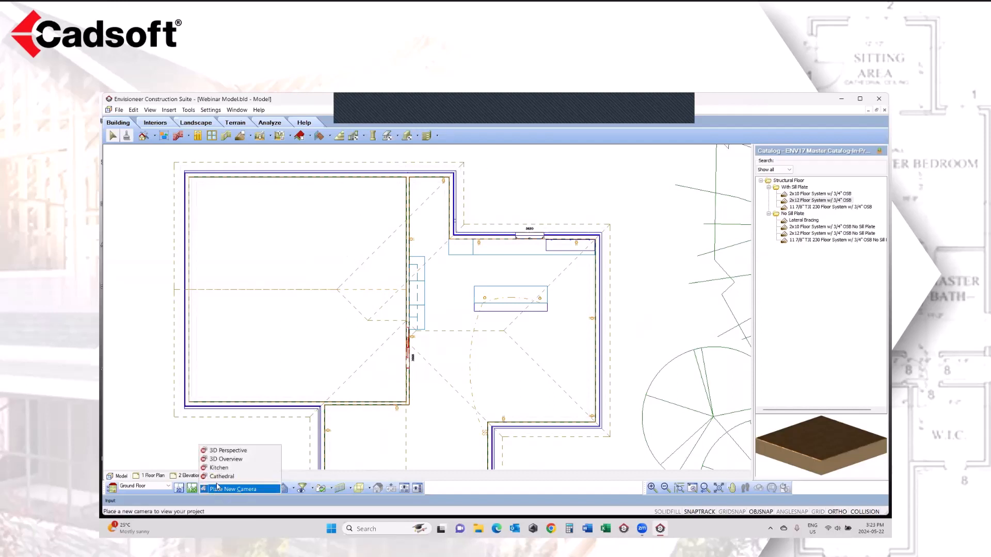
click(220, 477)
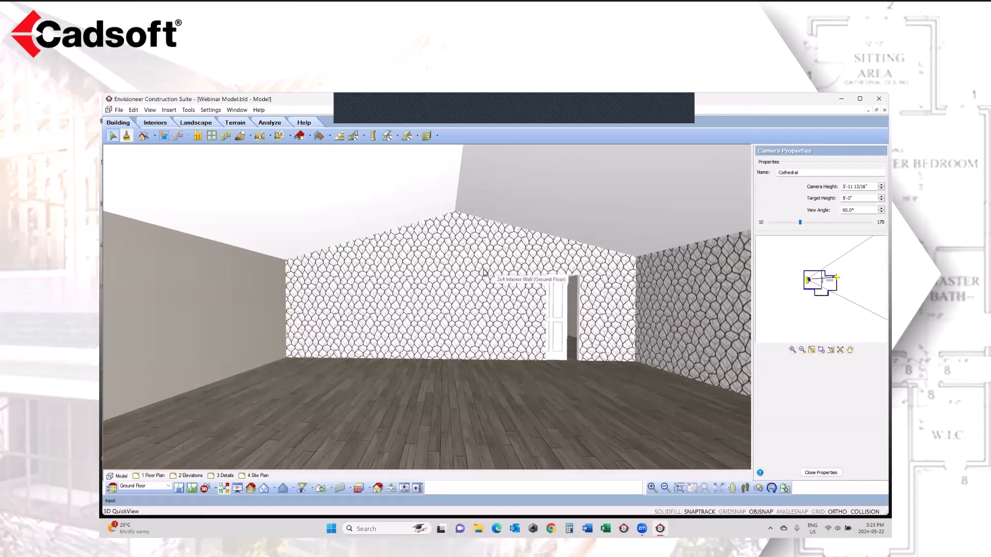
click(439, 301)
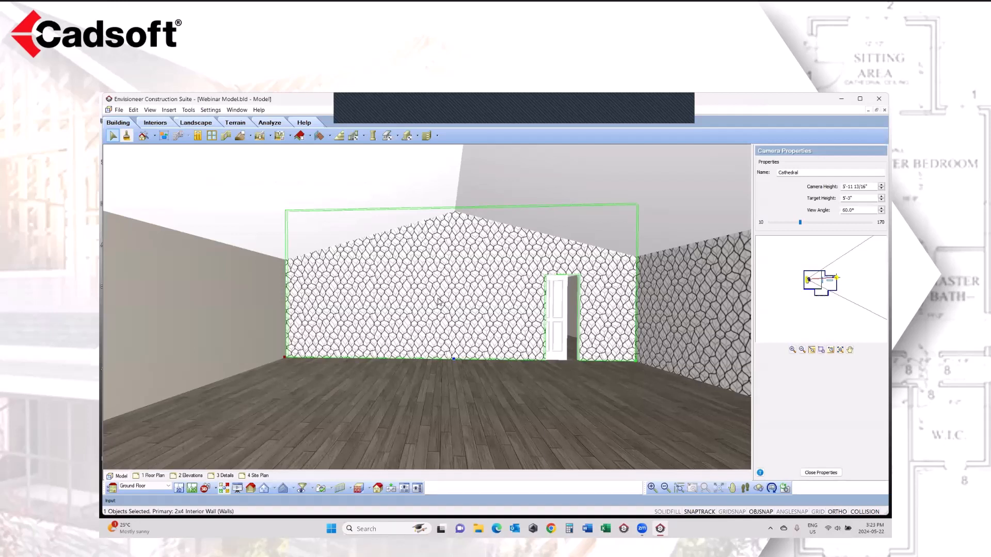
right_click(438, 302)
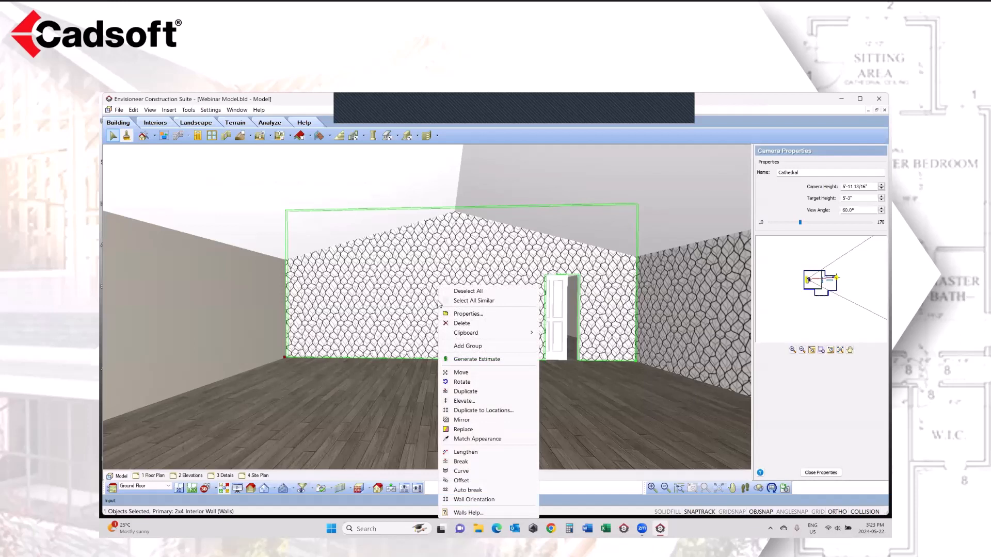
click(471, 501)
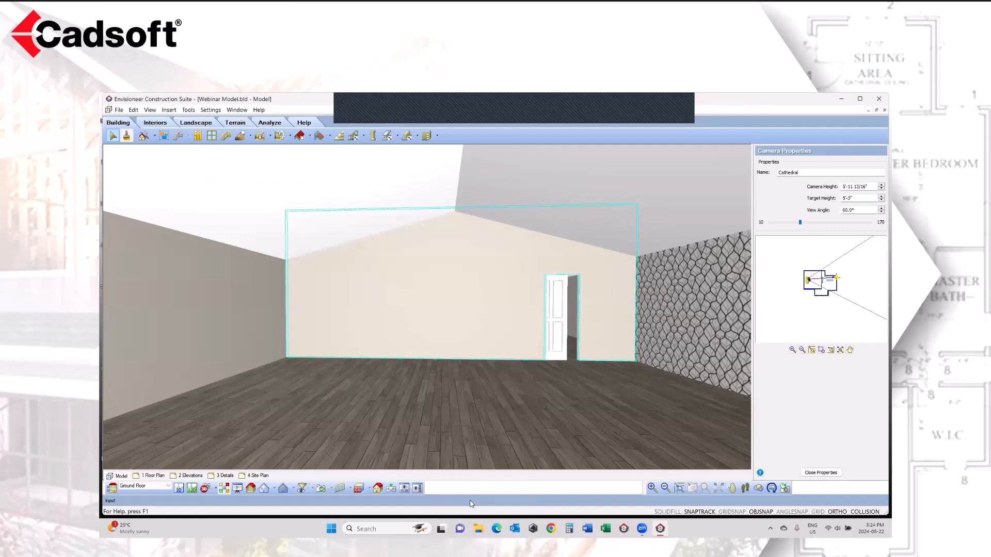
Step: View the flipped wall's opposite face through the Kitchen camera
click(211, 488)
click(218, 468)
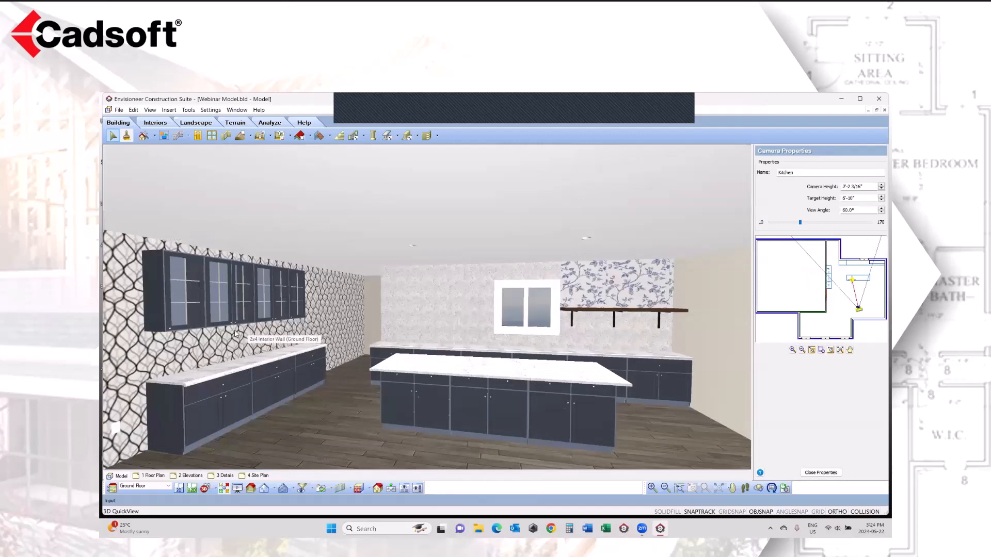
click(214, 489)
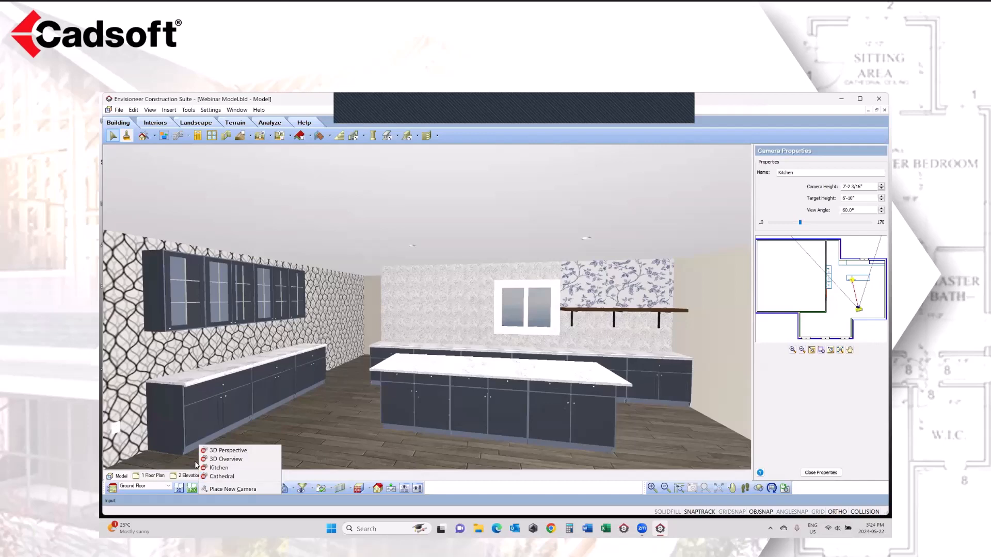
click(145, 366)
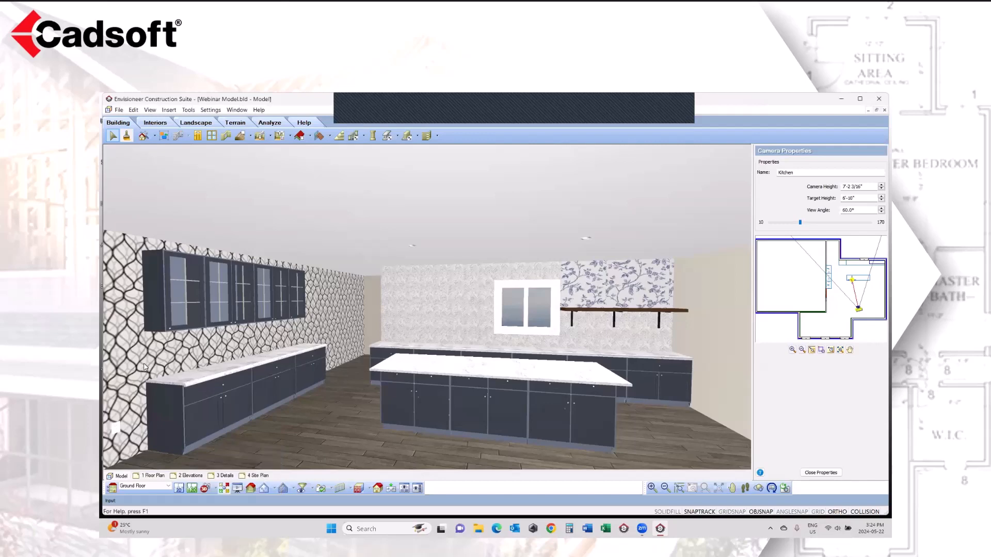
Step: Through the Kitchen camera, inspect the materials assigned to the drywall components of the wallpapered 2x4 interior wall behind the cabinets
right_click(145, 364)
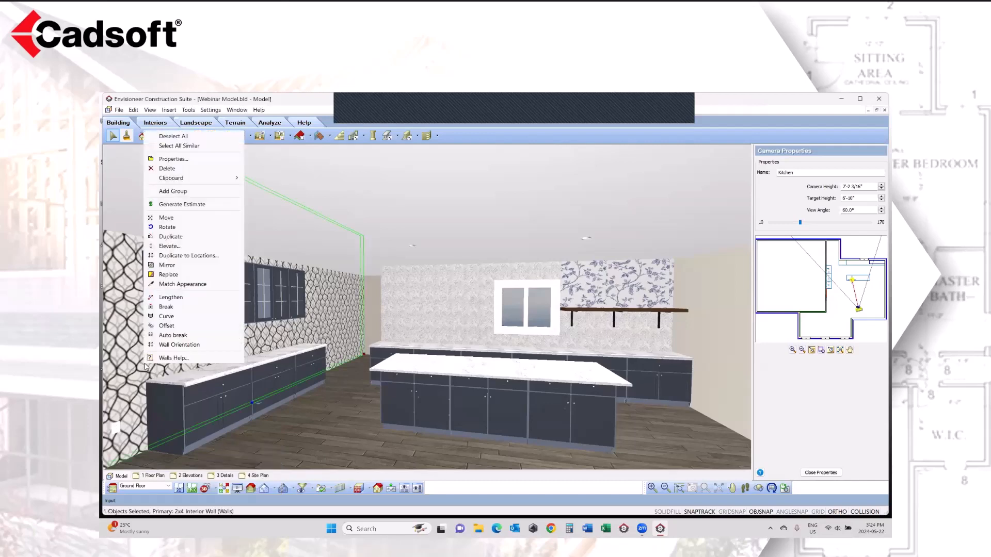
click(174, 159)
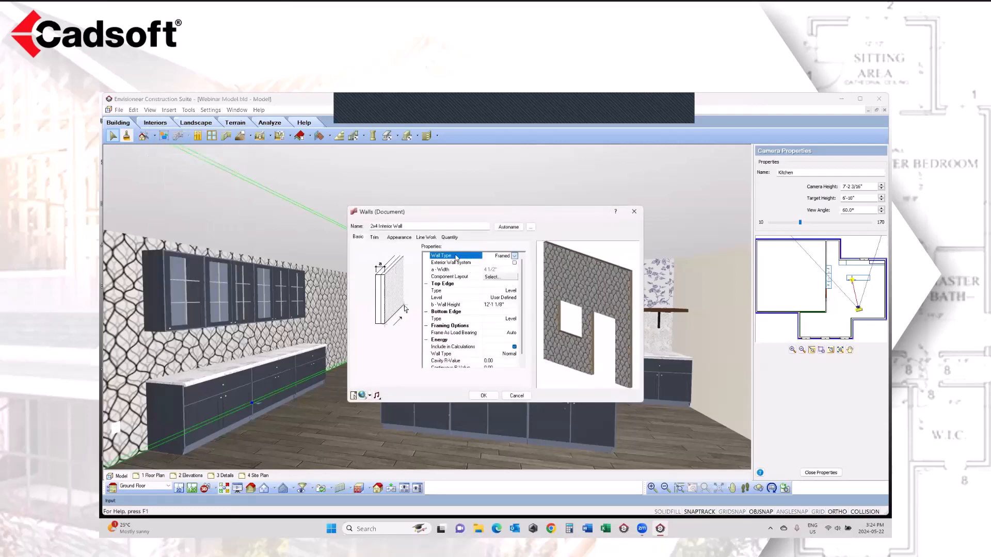
click(404, 239)
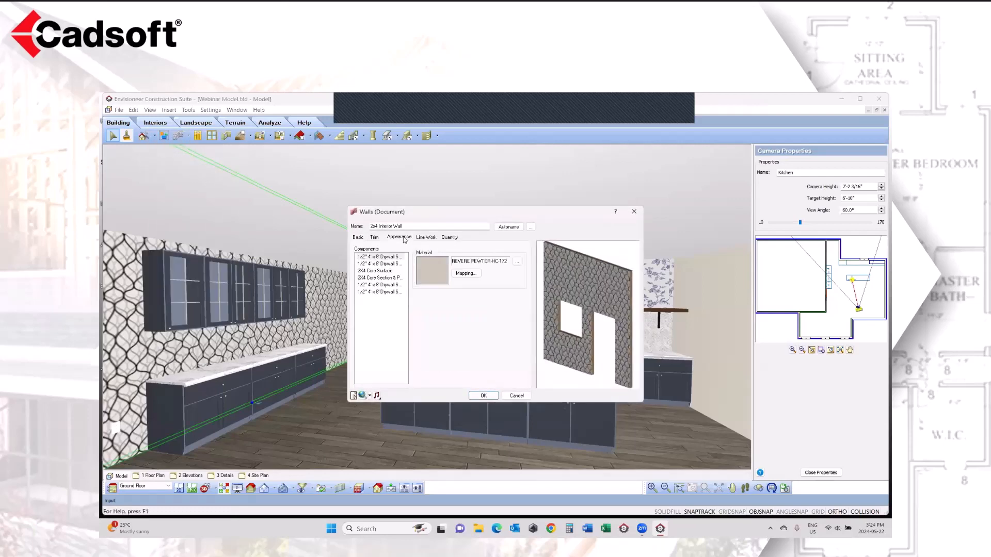
click(387, 265)
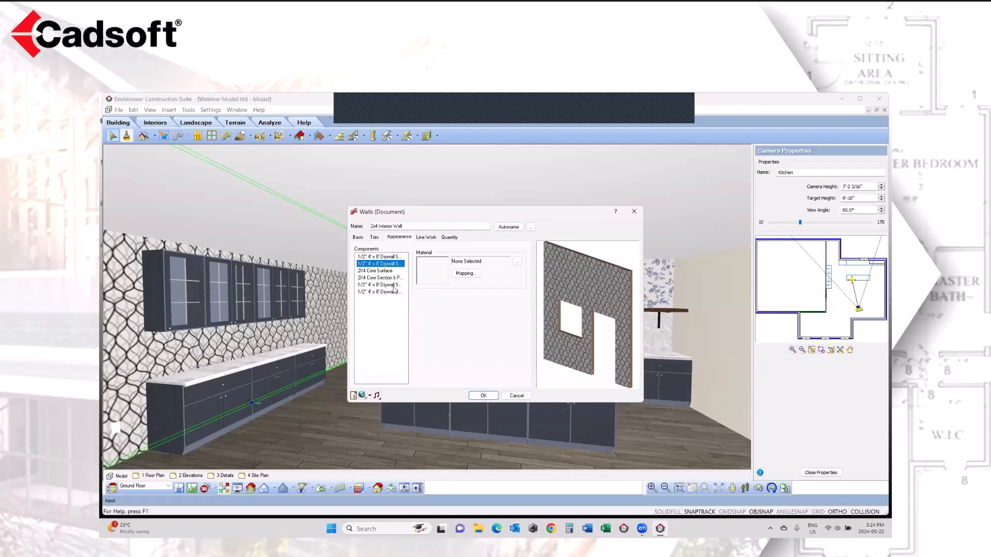
click(393, 286)
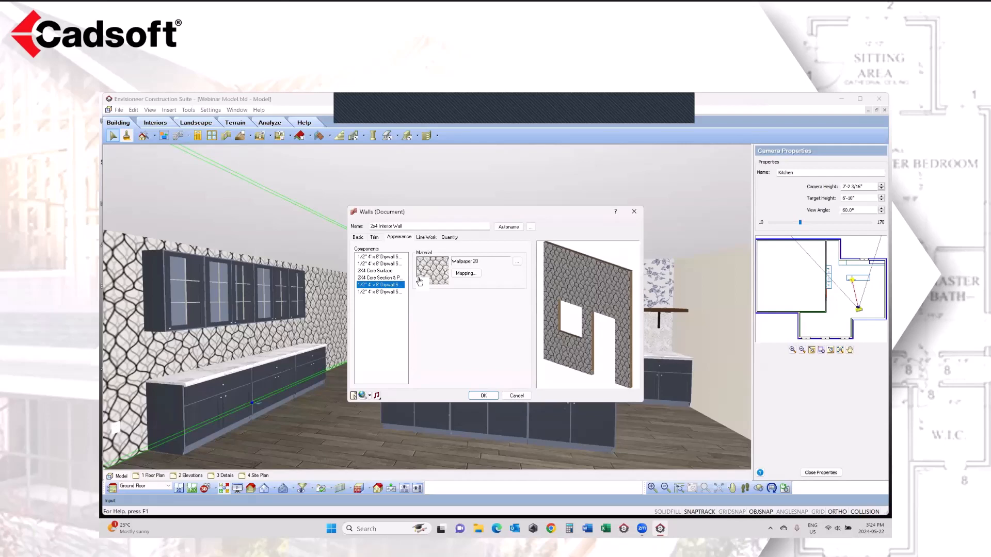
click(515, 396)
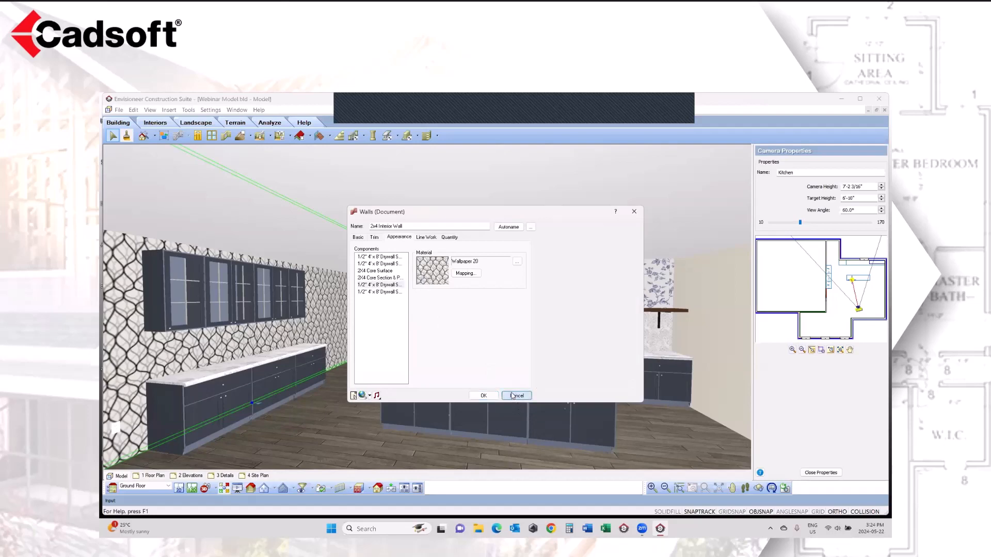
Step: Flip the Wall Orientation of the wallpapered kitchen wall and return to the 2D plan view
right_click(256, 341)
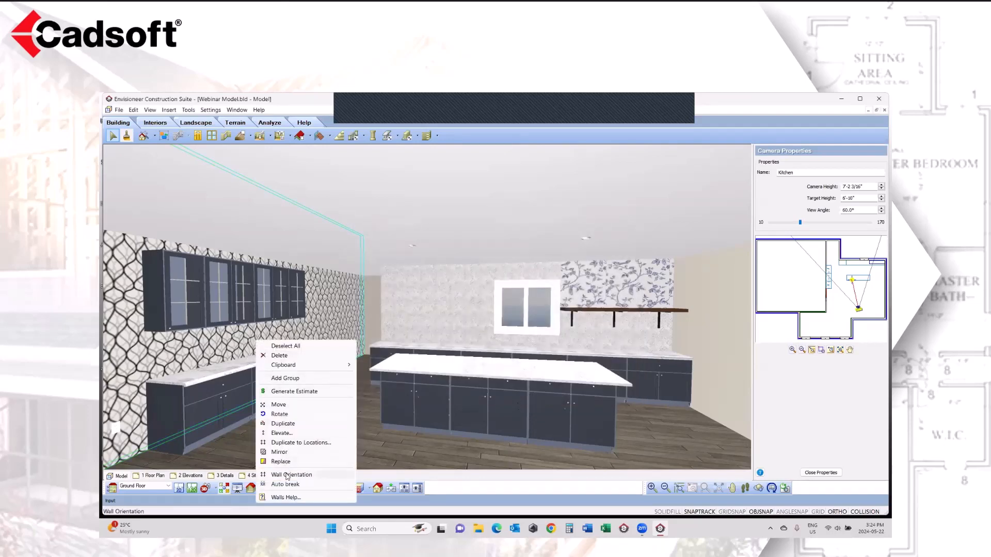
click(290, 475)
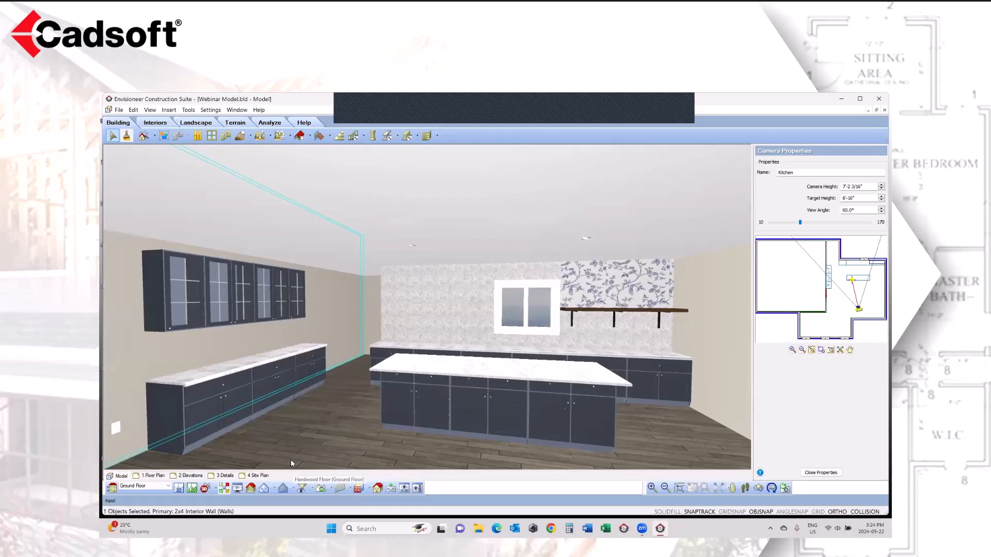
click(179, 488)
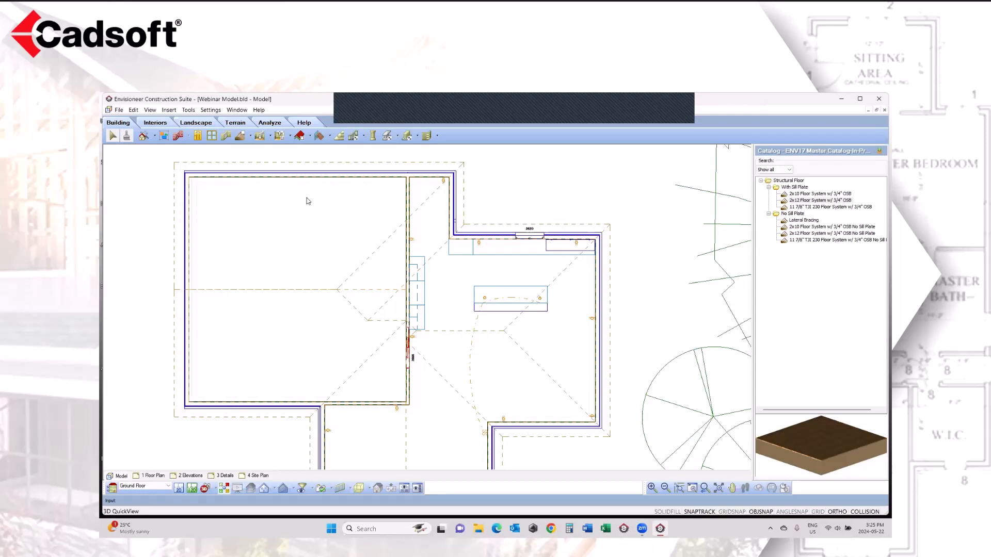
Step: In the 1 Floor Plan drawing, check which layers hold the window, wall core and exterior surface lines of the wall with three 3650 windows
click(152, 477)
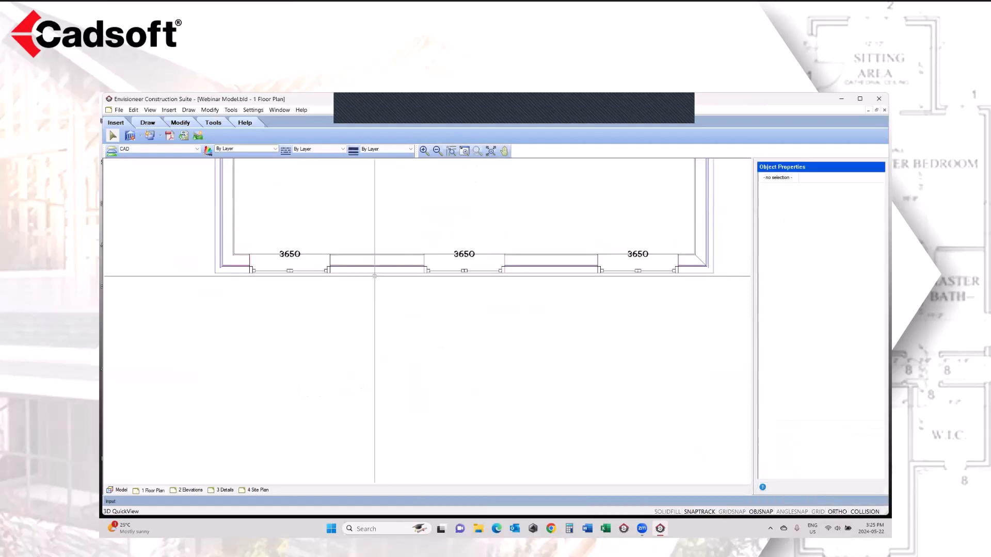
click(247, 253)
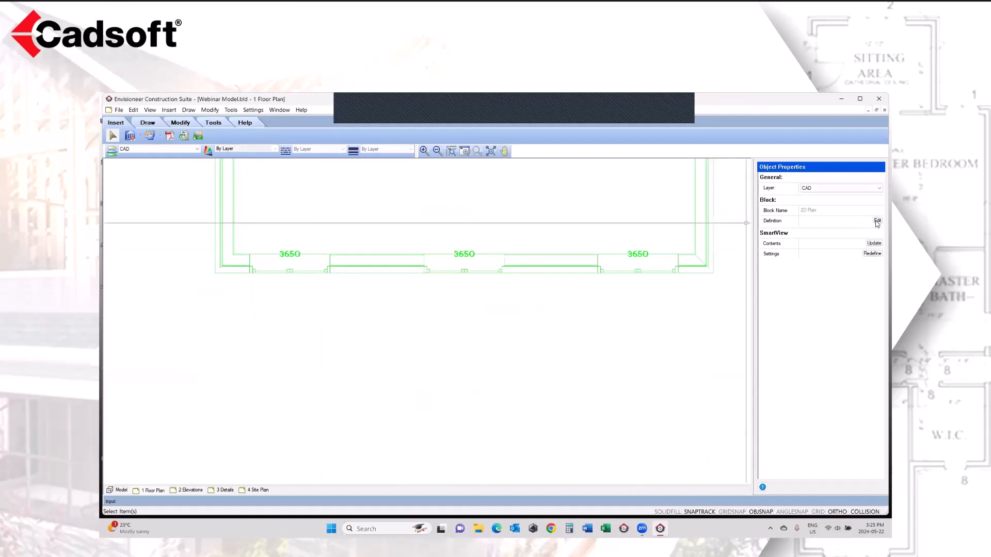
key(Escape)
click(446, 268)
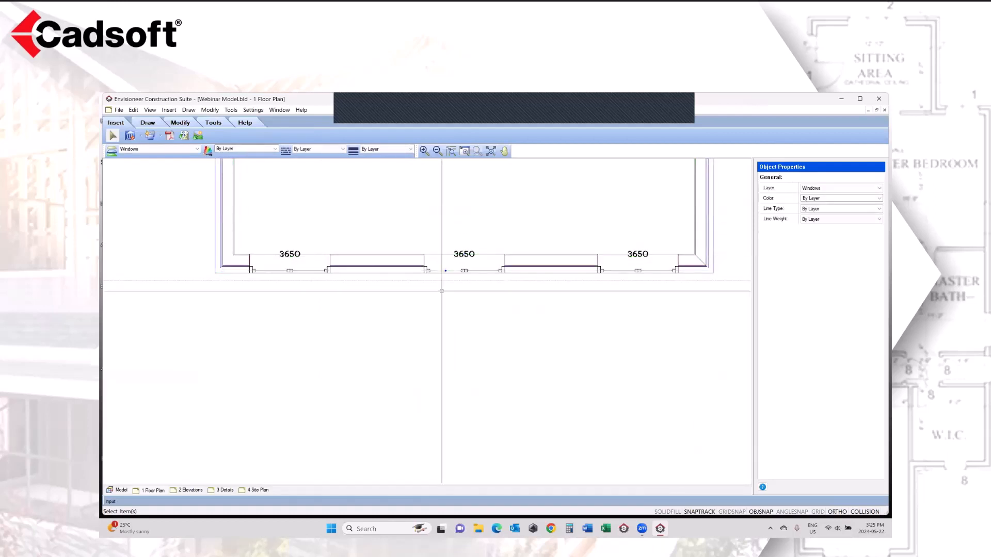
click(129, 136)
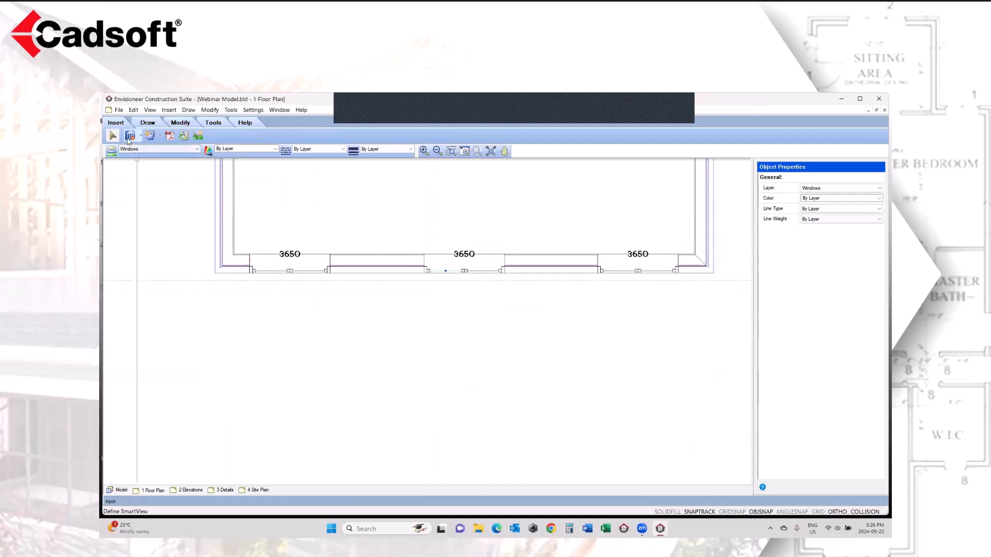
click(524, 264)
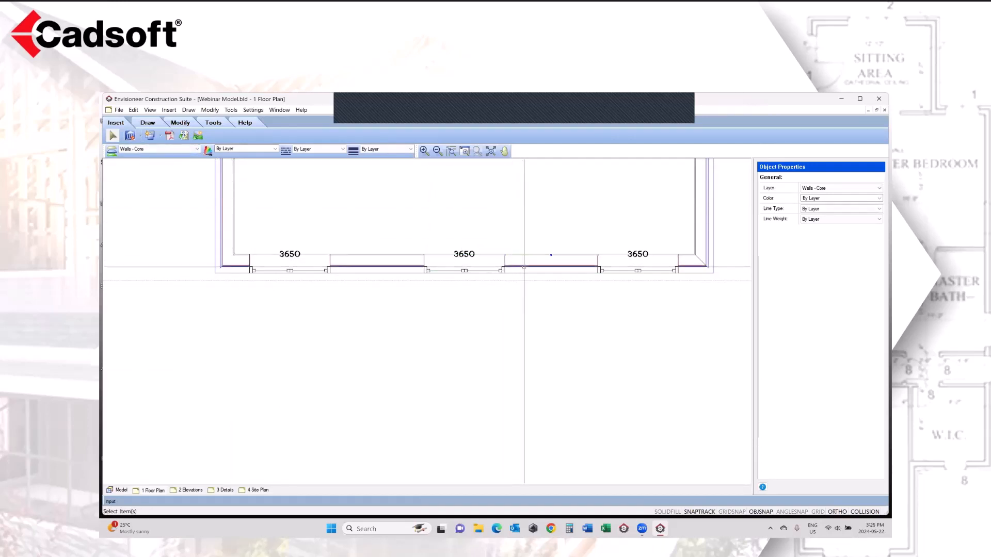
click(526, 266)
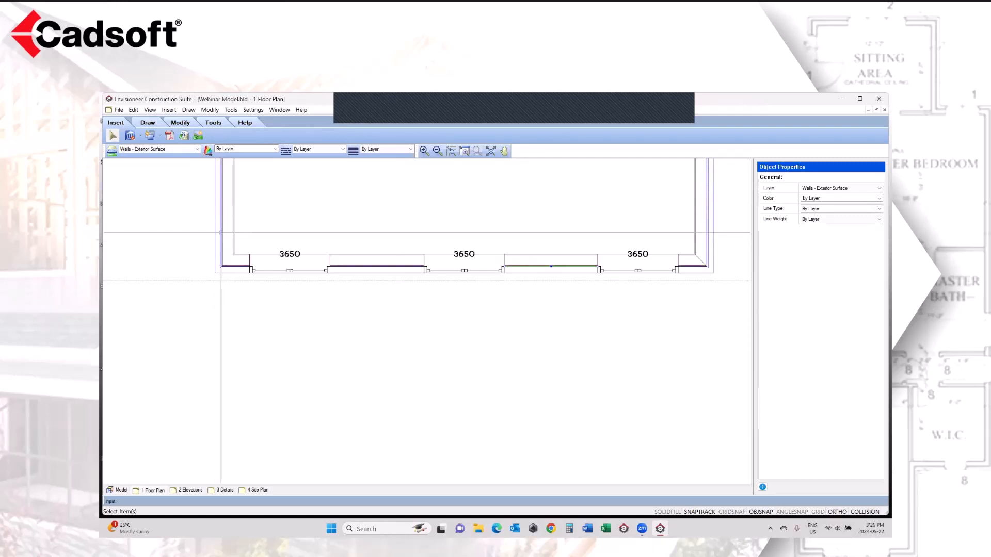
Step: Back in the model, review the layers assigned to the Wall System 2D opening, window and door elements in Drafting Settings
click(120, 490)
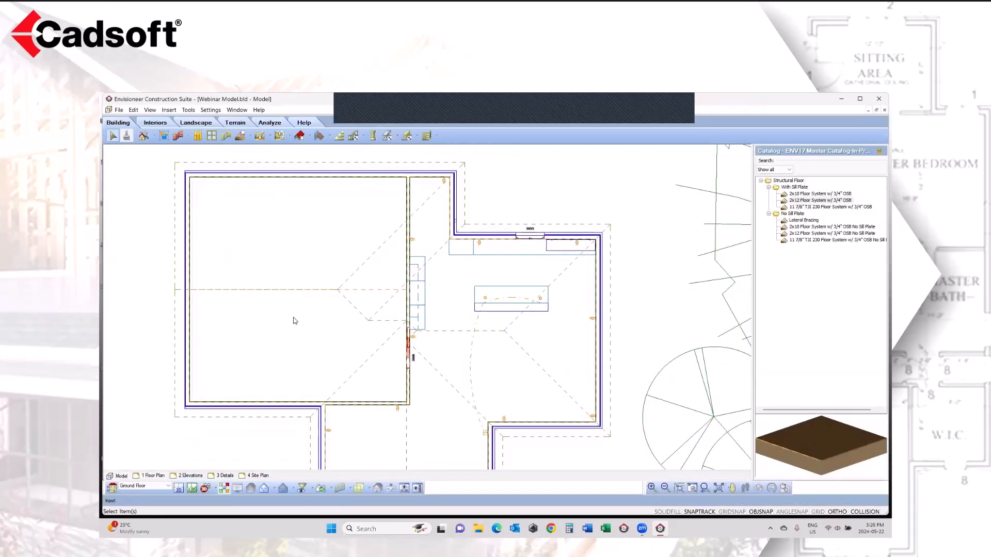
click(216, 110)
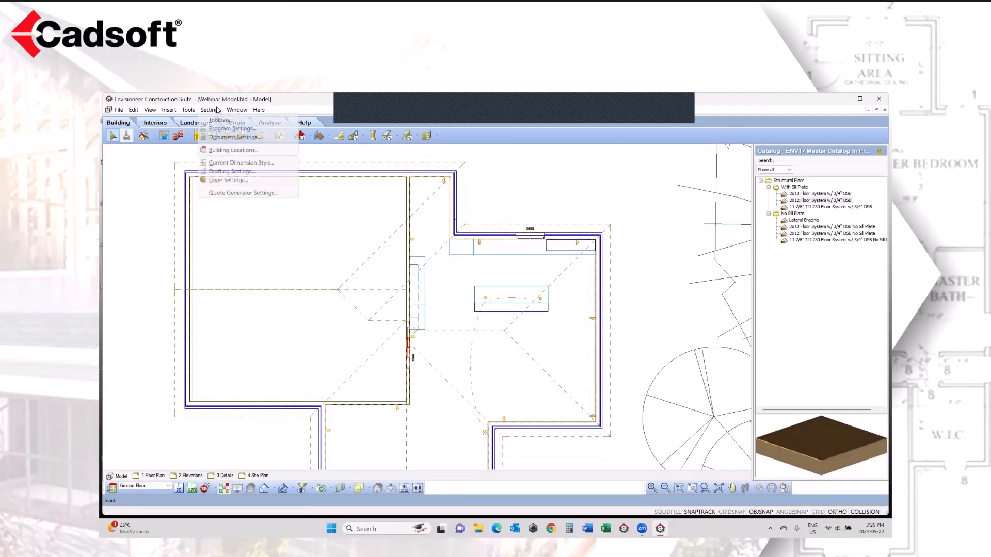
click(231, 172)
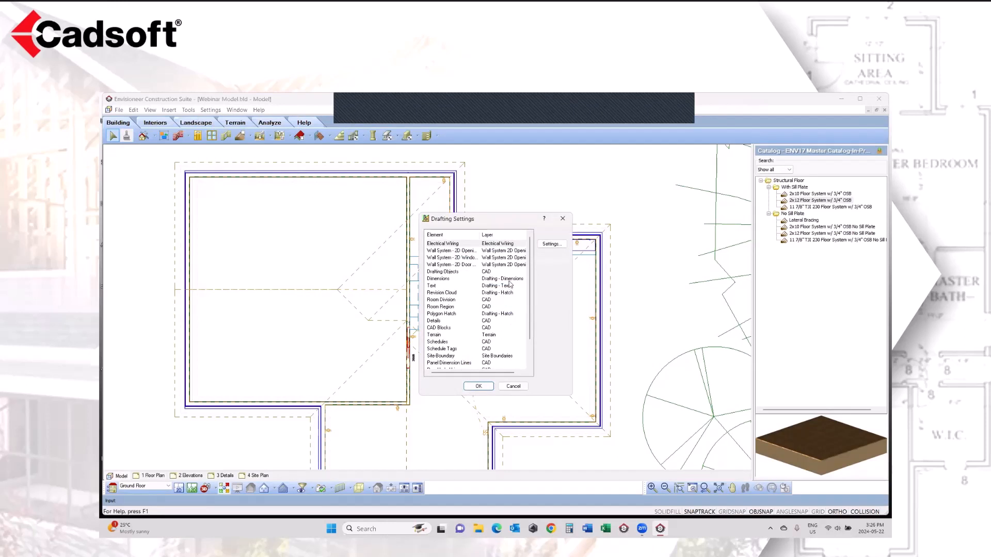
click(433, 252)
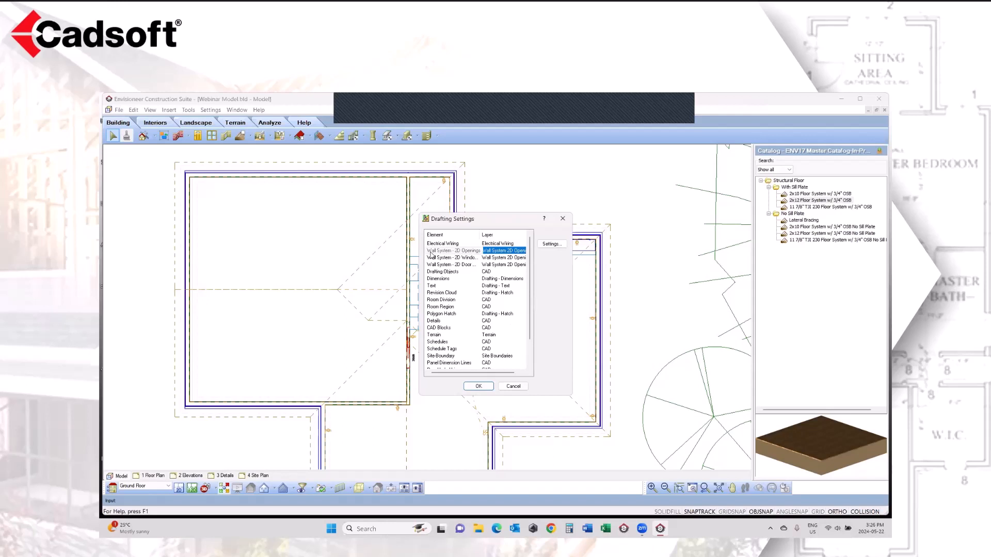
click(461, 266)
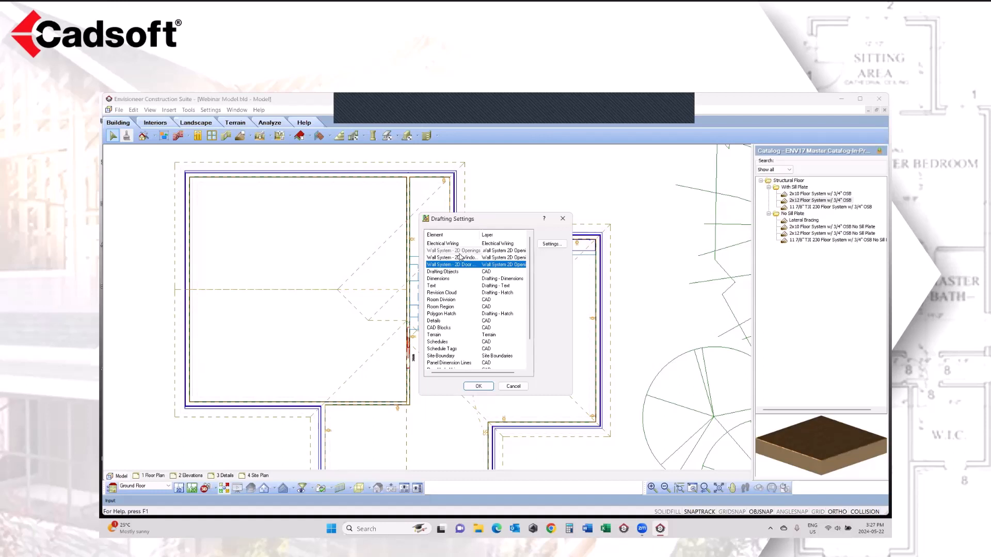
click(510, 386)
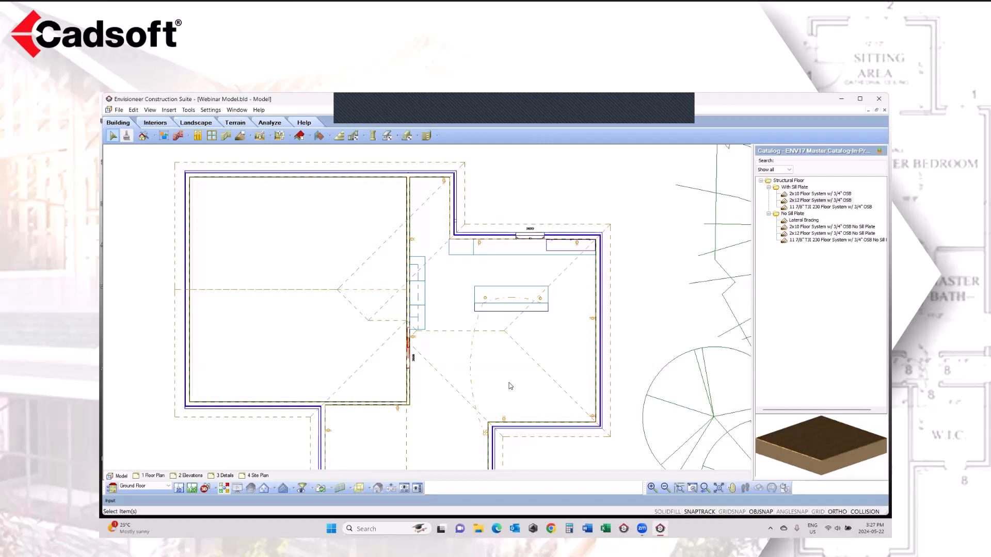
Step: In the Section1 view, examine the Line Work layer and pattern of the tiled kitchen wall's Tile Surface component
click(292, 490)
click(296, 501)
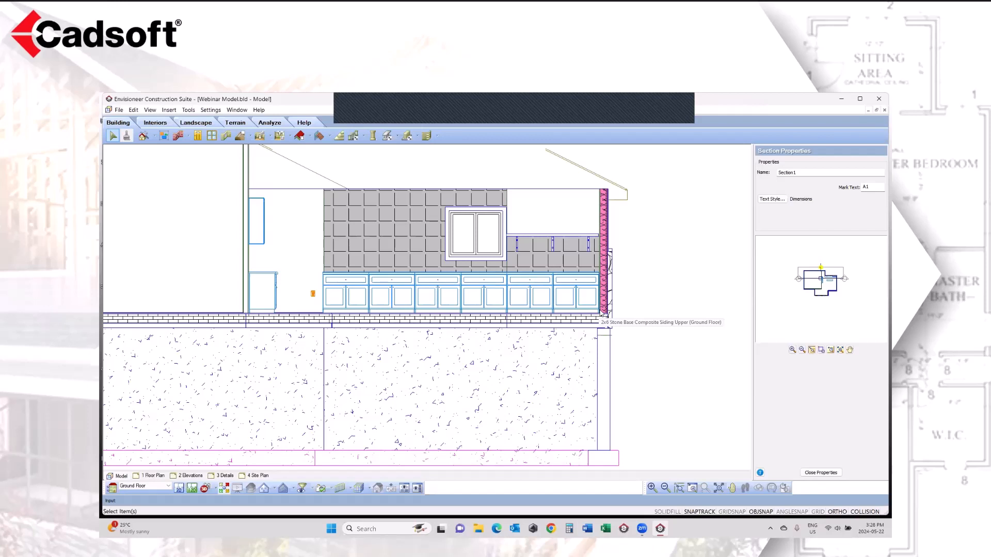
click(394, 245)
right_click(395, 246)
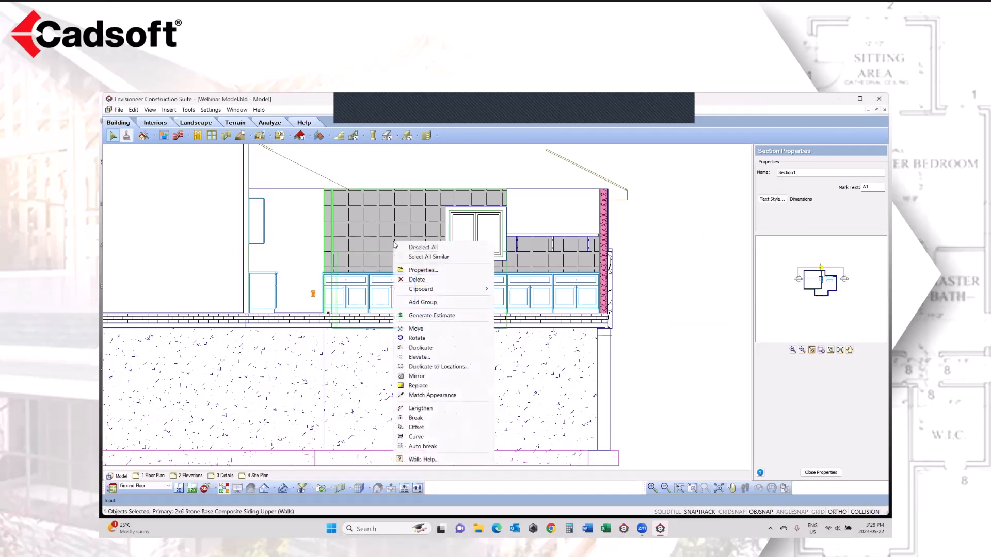
click(422, 269)
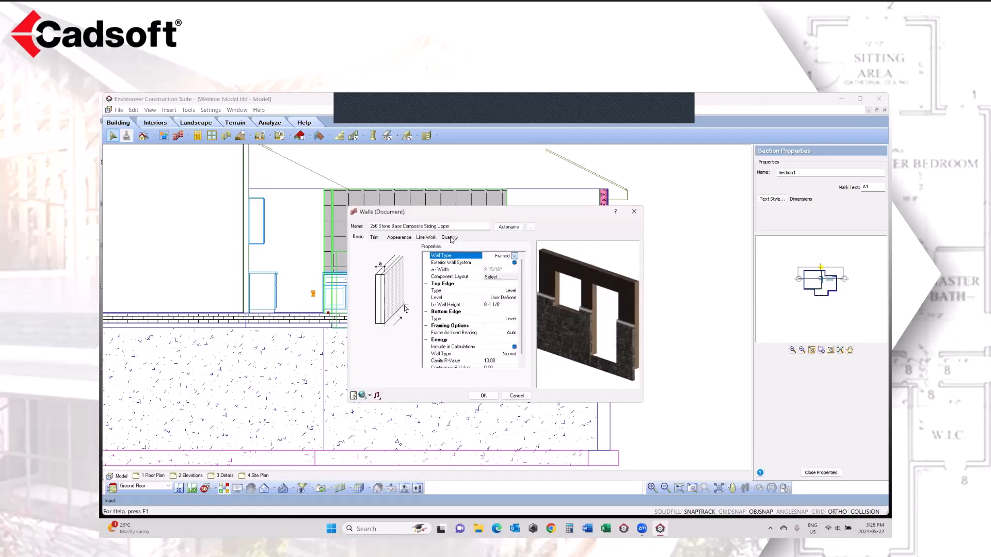
click(421, 238)
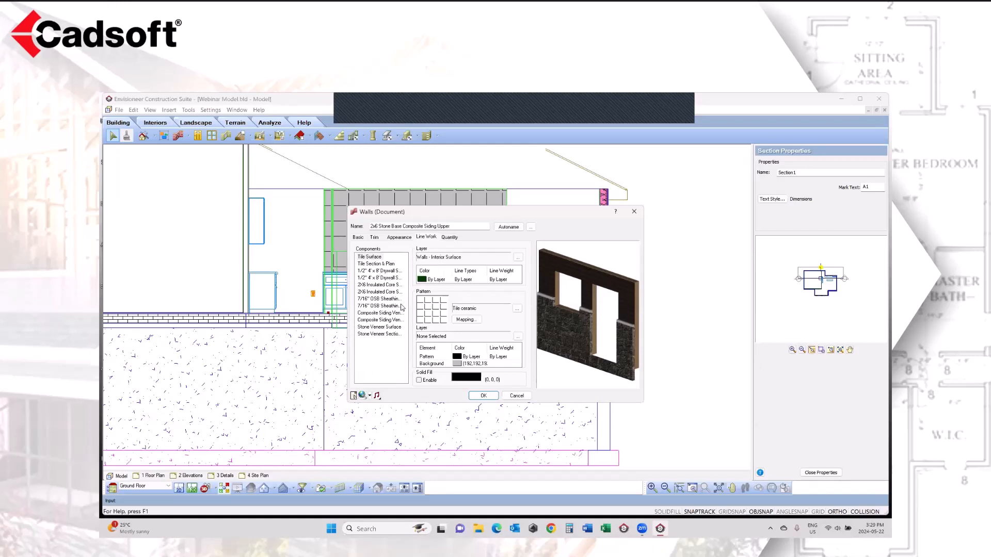
click(369, 257)
drag(447, 215, 440, 329)
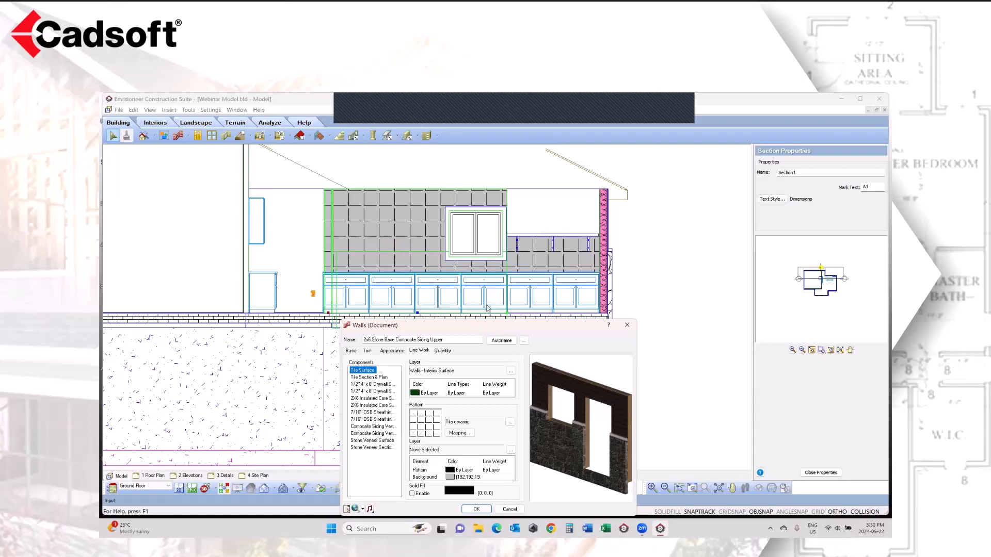
Step: Compare the Line Work patterns of the same wall's two 2X6 Insulated Core components, leaving the wall properties unchanged
drag(480, 324, 469, 227)
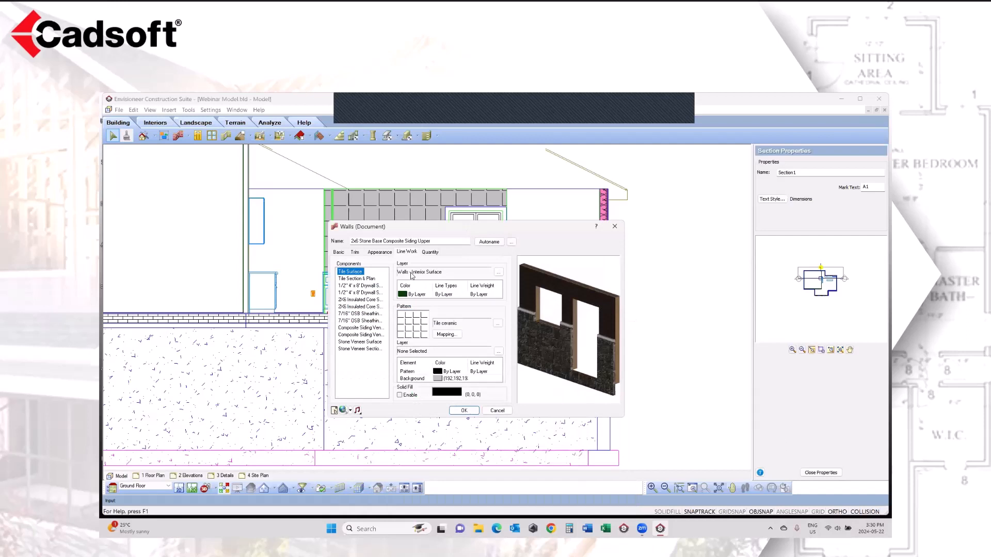
click(356, 300)
click(350, 307)
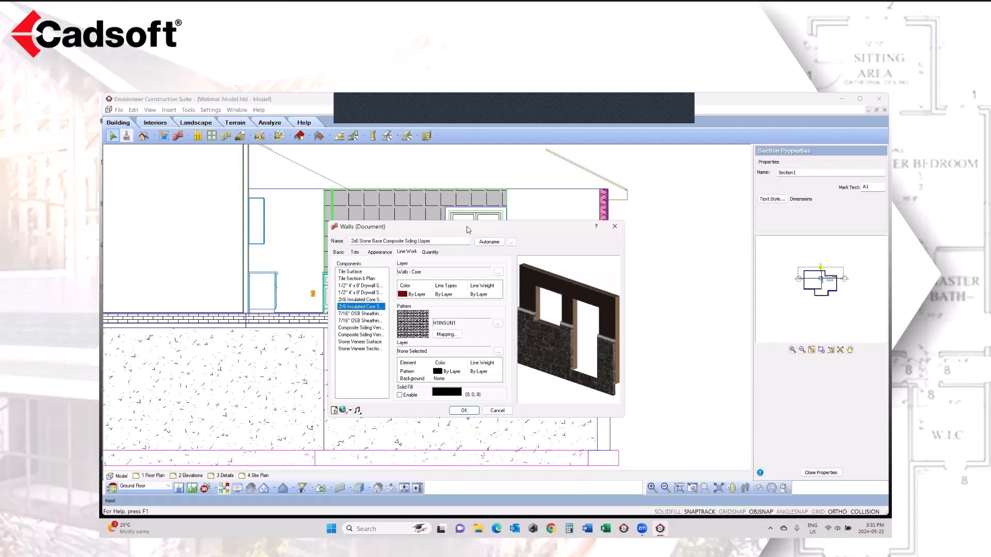
drag(465, 231, 349, 194)
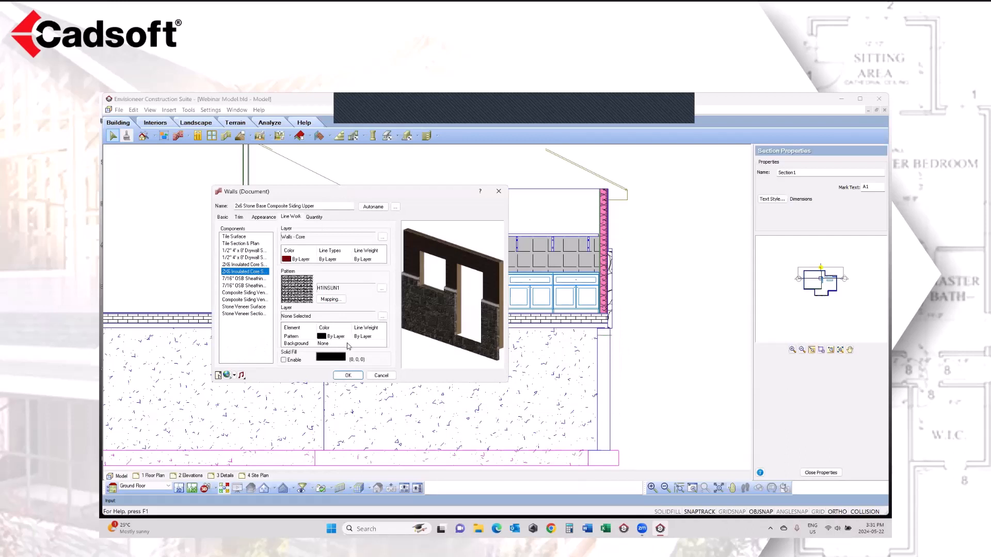
click(251, 265)
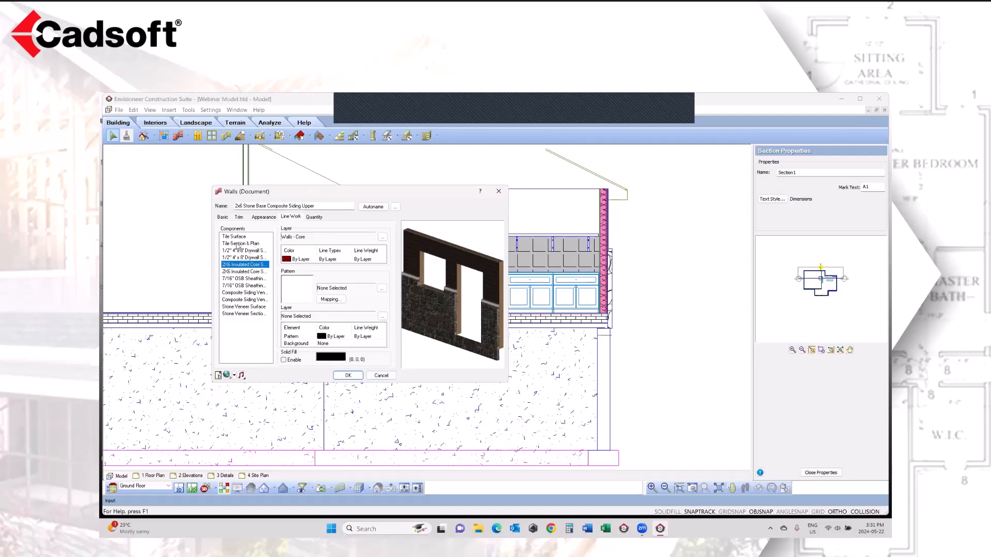
click(381, 376)
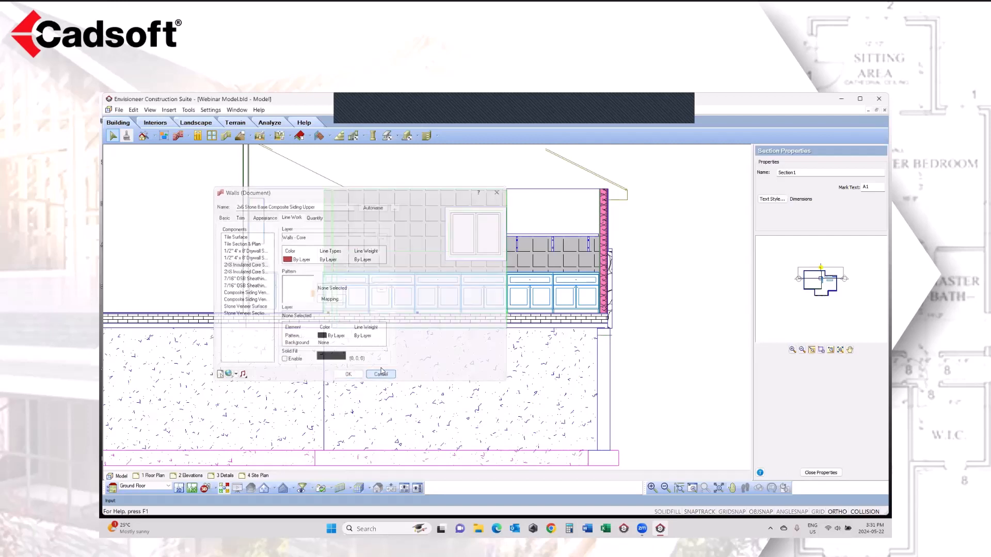
key(Escape)
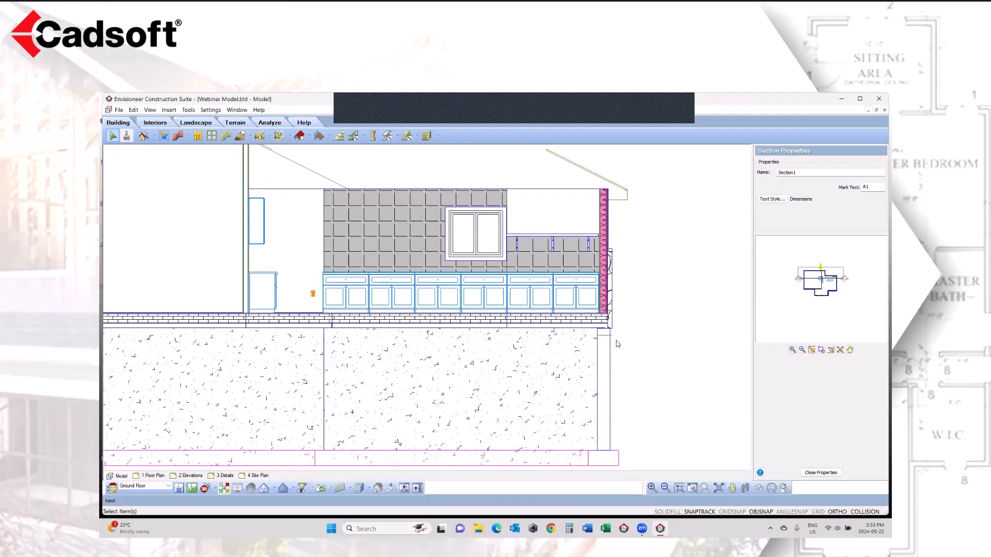
Step: Examine the cut exterior wall beside the kitchen base cabinets in Section1 at close range, and return to the wider section view
scroll(619, 287, up, 4)
scroll(626, 284, up, 2)
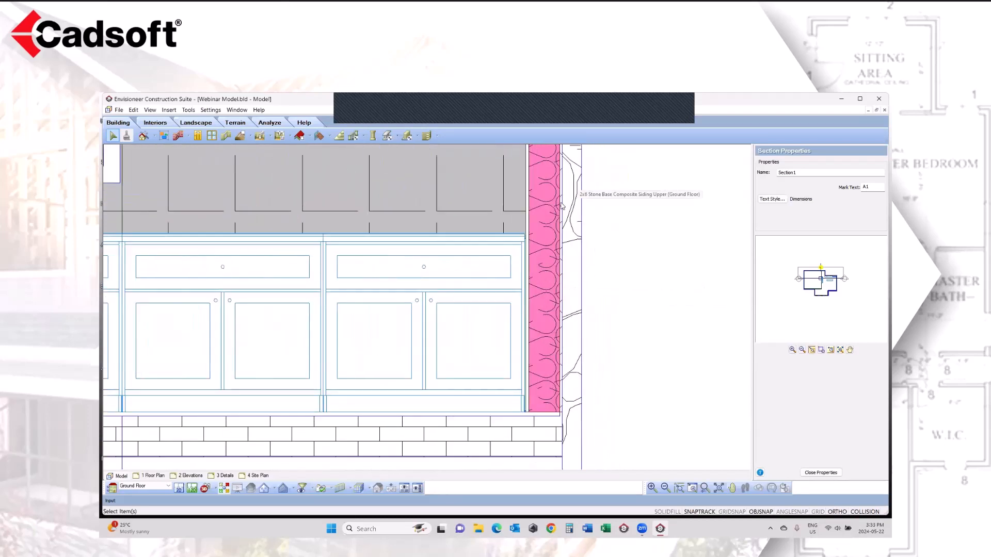
click(705, 488)
click(705, 488)
click(706, 489)
click(705, 489)
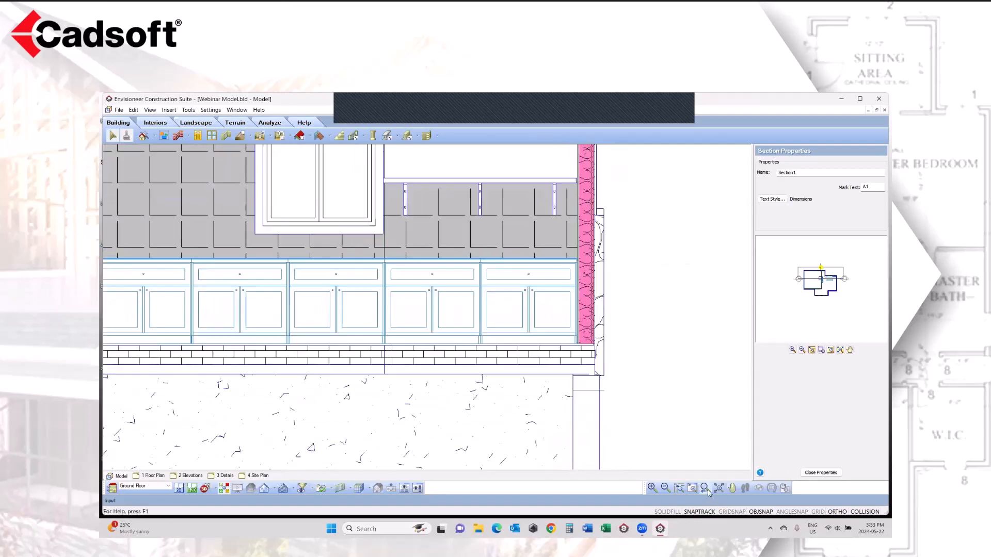
click(706, 489)
click(706, 489)
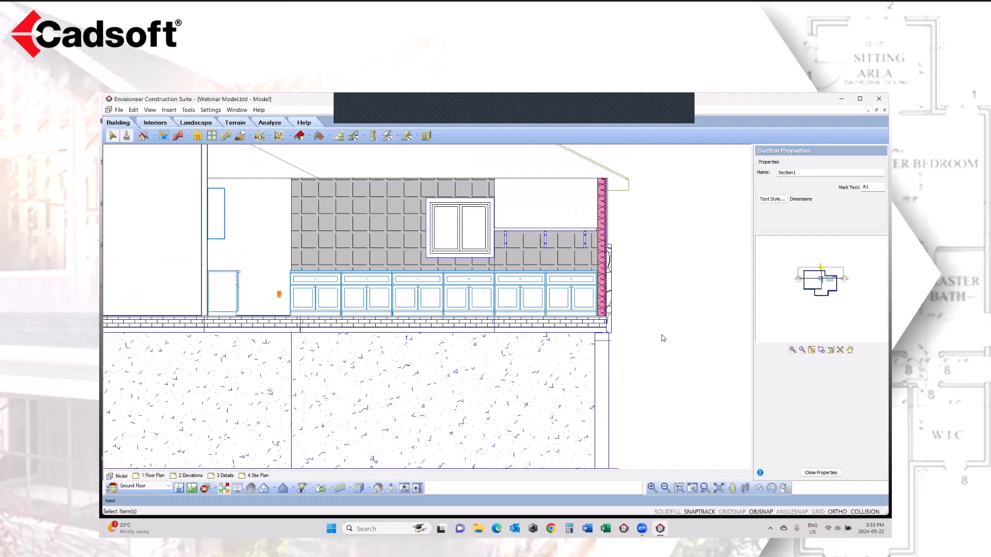
Step: Return to the ground floor 2D plan and check the floors' 2D Cut Height in Building Locations, discarding any changes
click(179, 488)
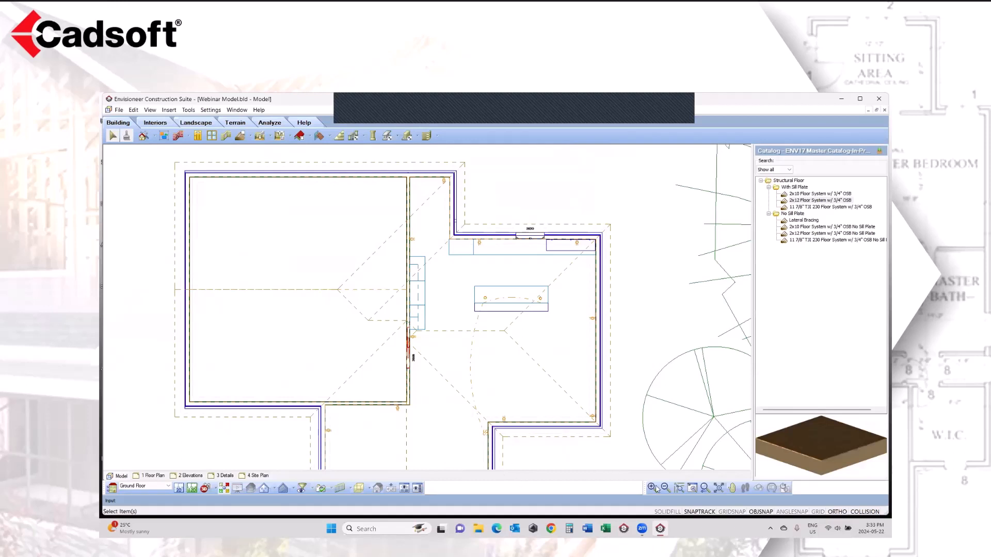
click(732, 488)
drag(500, 437, 509, 401)
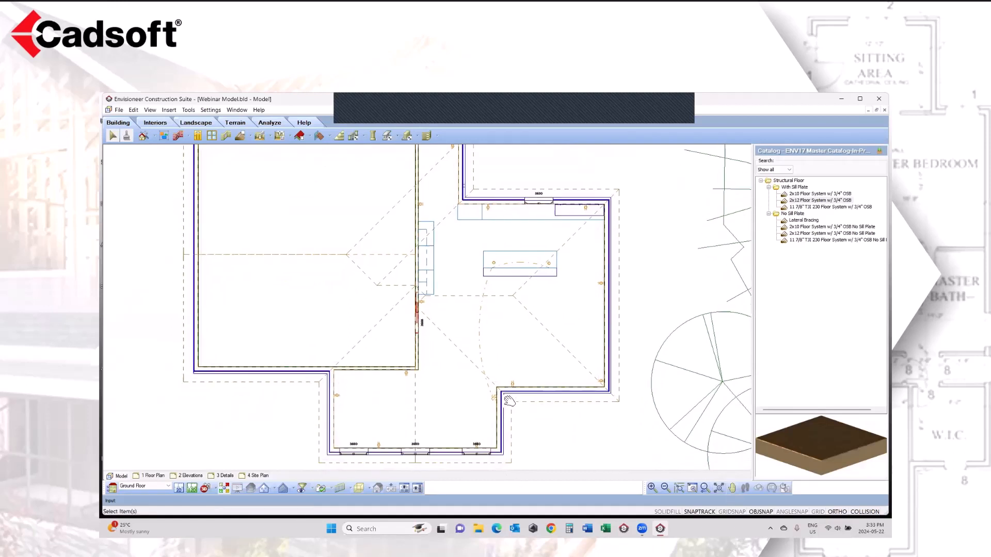
right_click(548, 431)
click(576, 423)
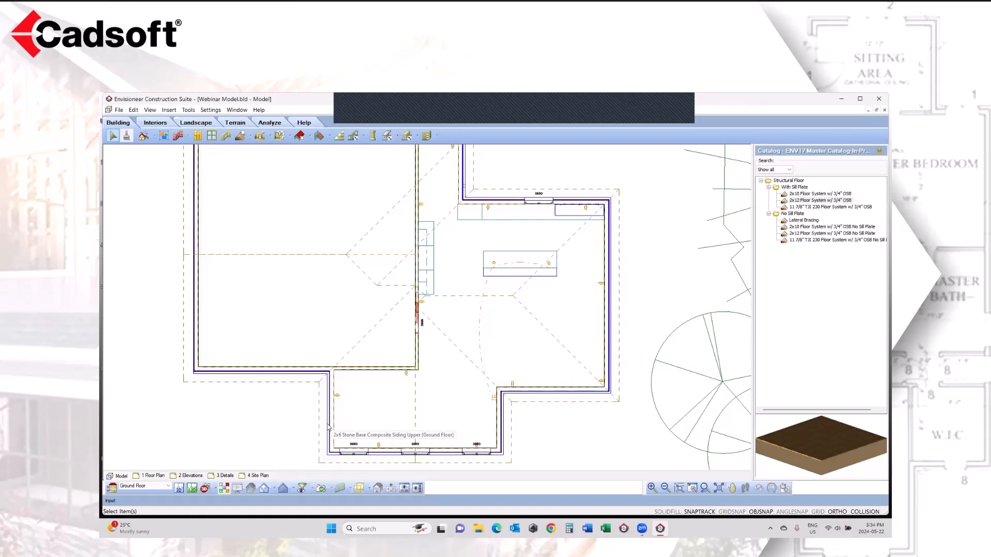
click(210, 110)
click(233, 150)
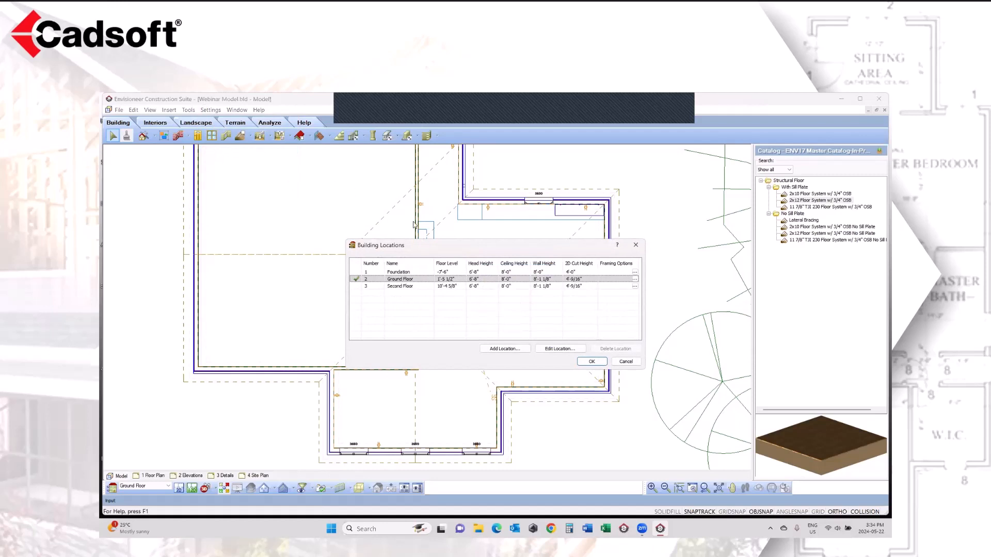
click(579, 280)
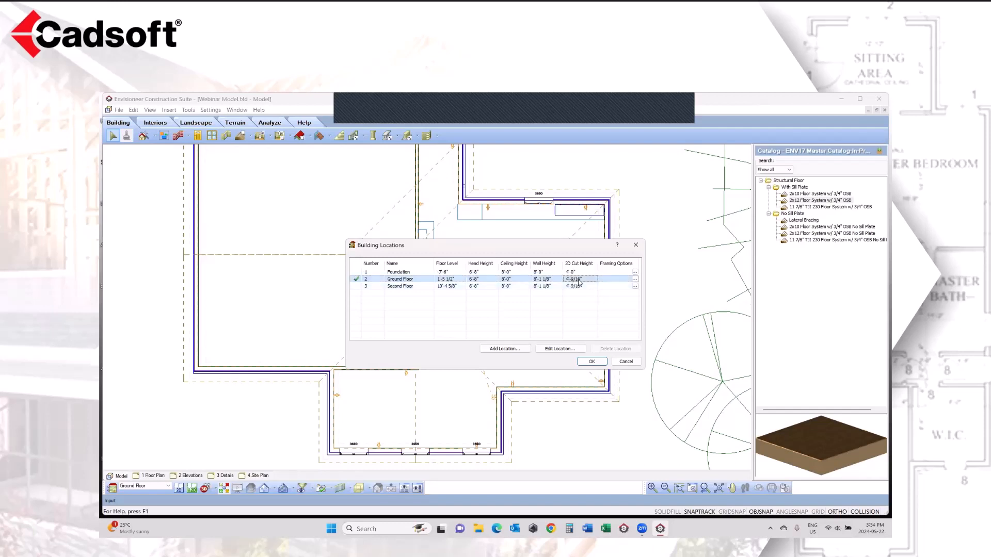
click(579, 279)
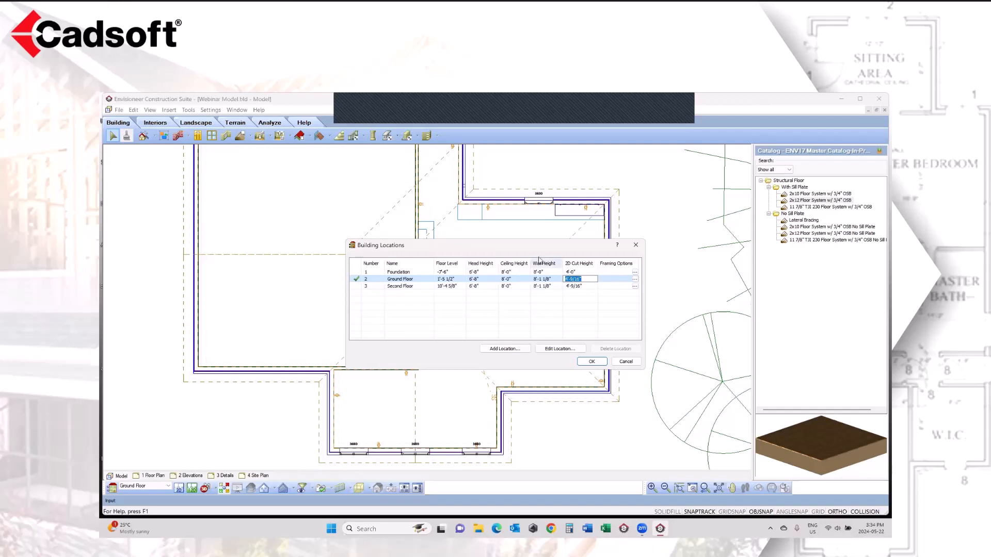
drag(464, 251, 312, 267)
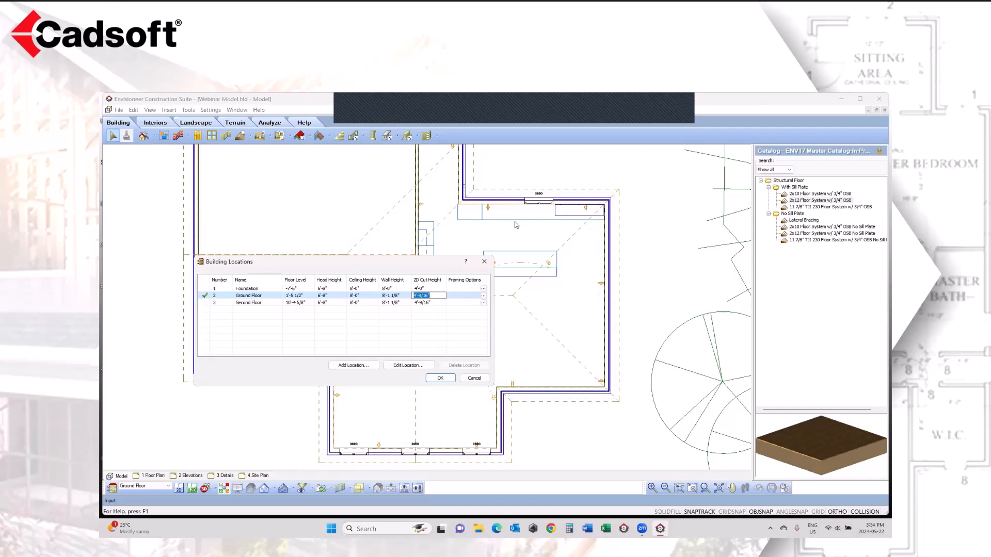
click(434, 333)
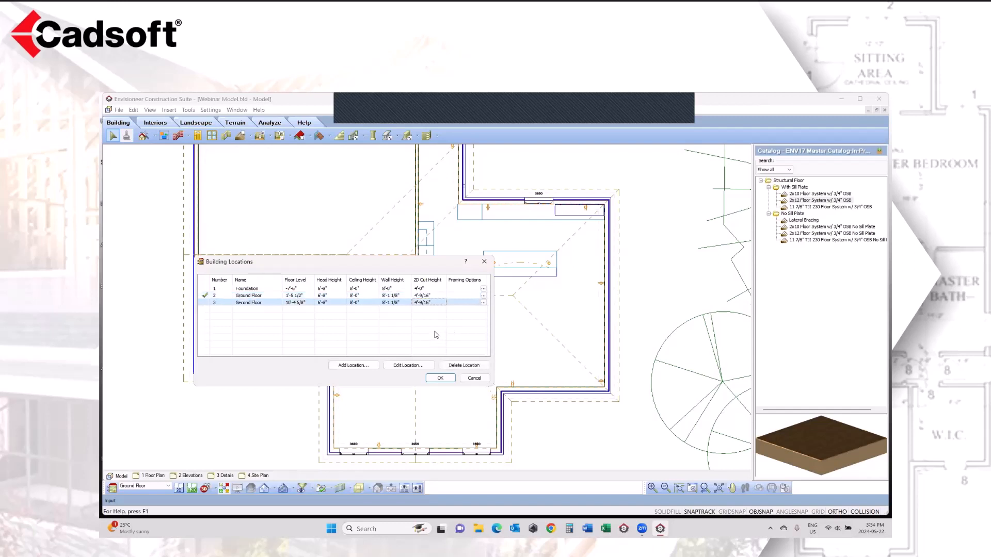
click(476, 379)
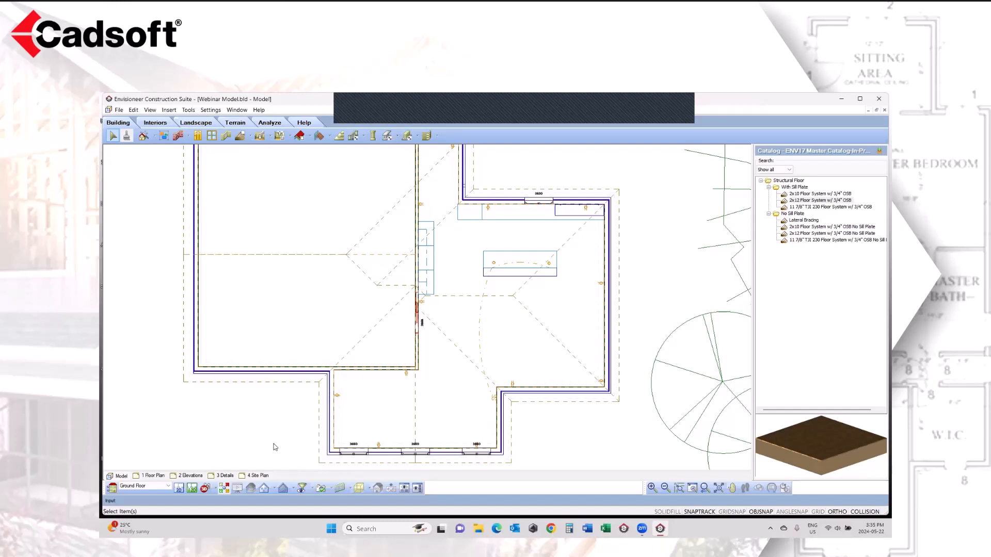
Step: Open the Cathedral camera view and display only the project's framing
click(215, 490)
click(219, 476)
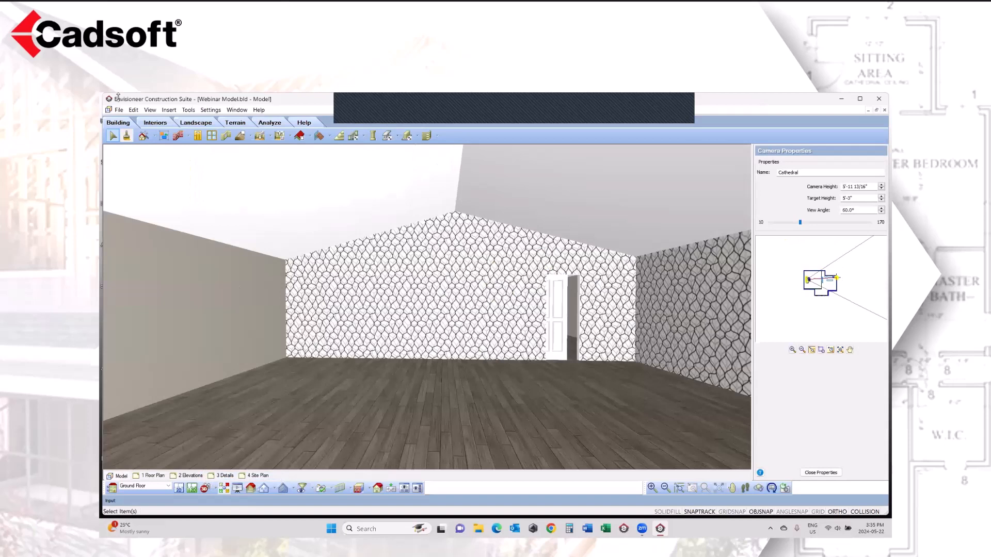
click(153, 112)
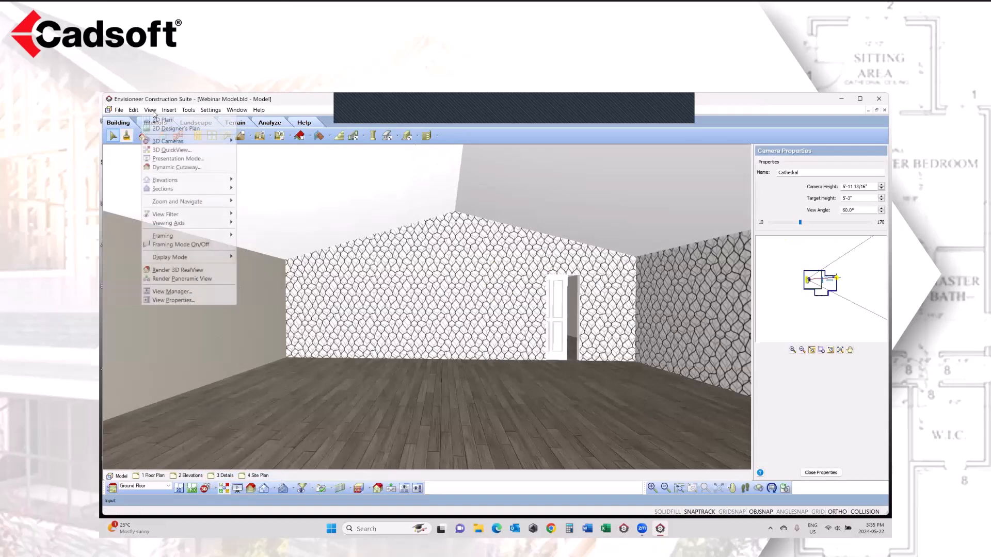
mouse_move(171, 237)
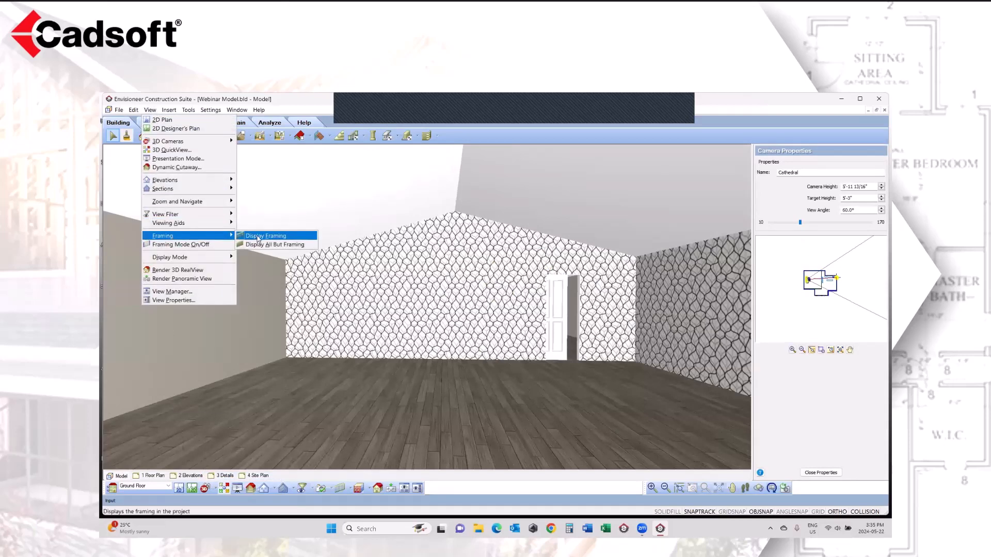
click(258, 239)
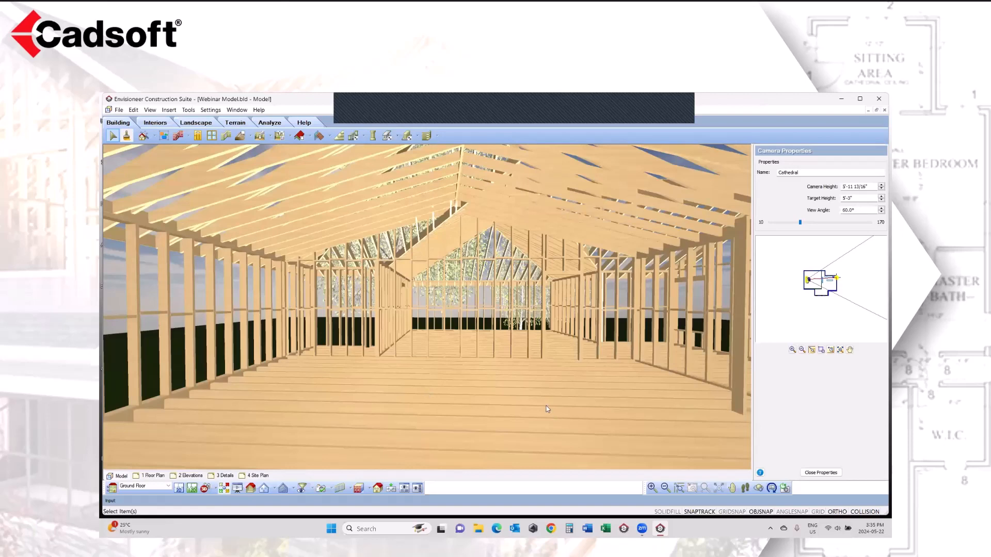
Step: Inspect the cathedral roof framing from a higher viewpoint in Rendered Outline display mode
click(732, 488)
drag(504, 237, 488, 299)
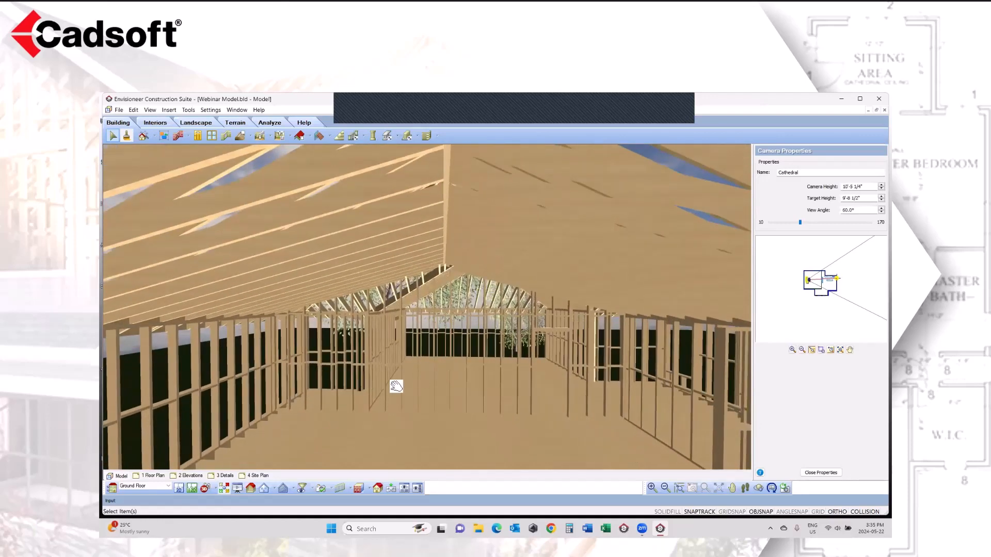
click(367, 490)
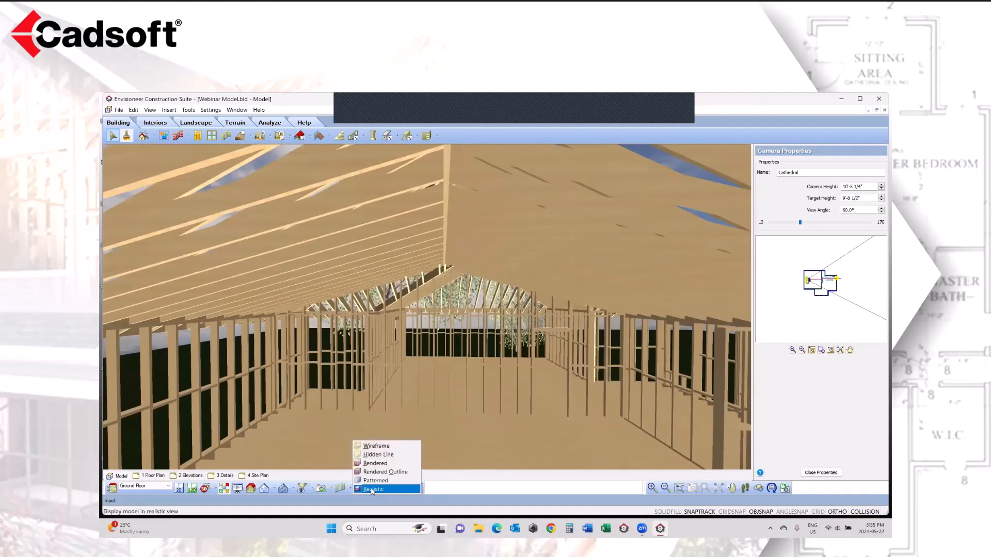
click(378, 472)
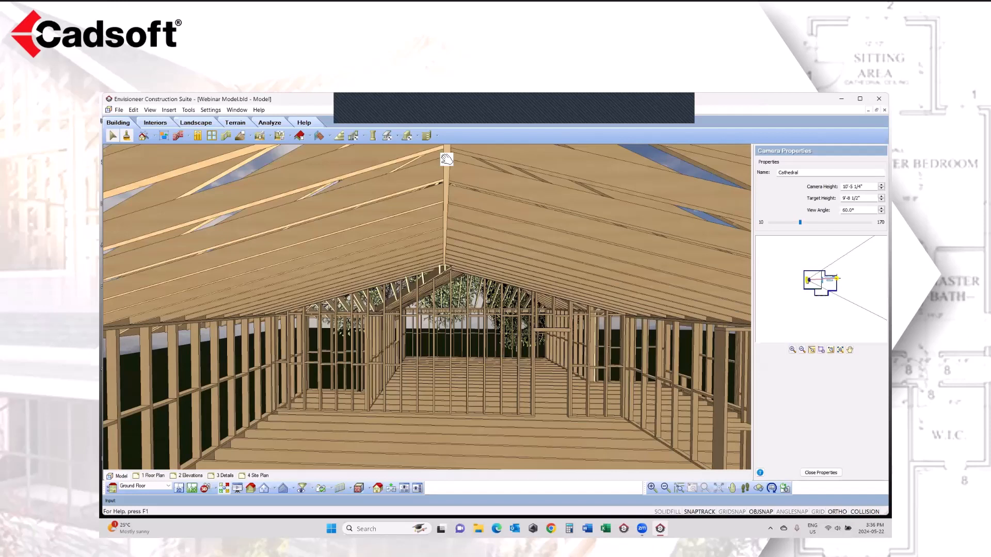
Step: Show the finished room again by displaying everything except the framing
click(149, 110)
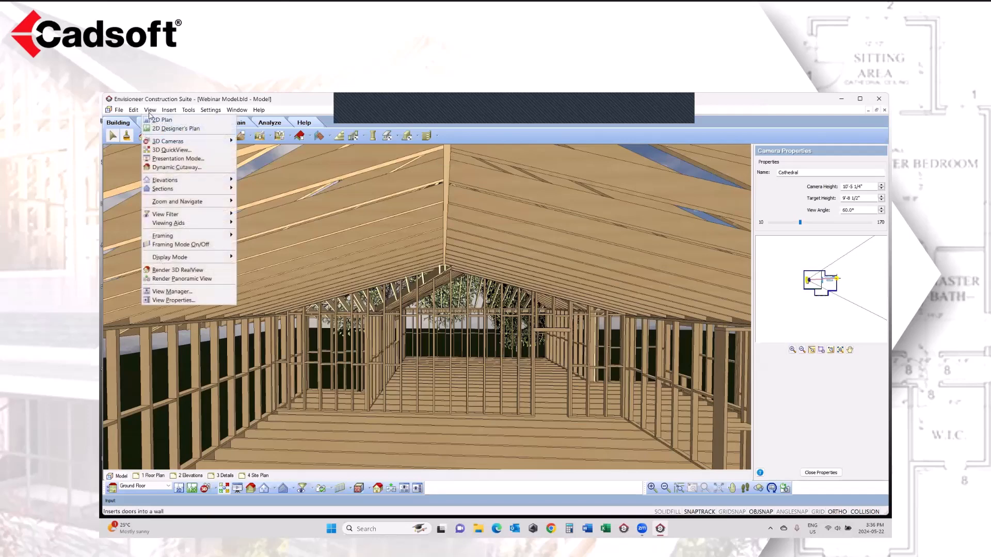
mouse_move(165, 236)
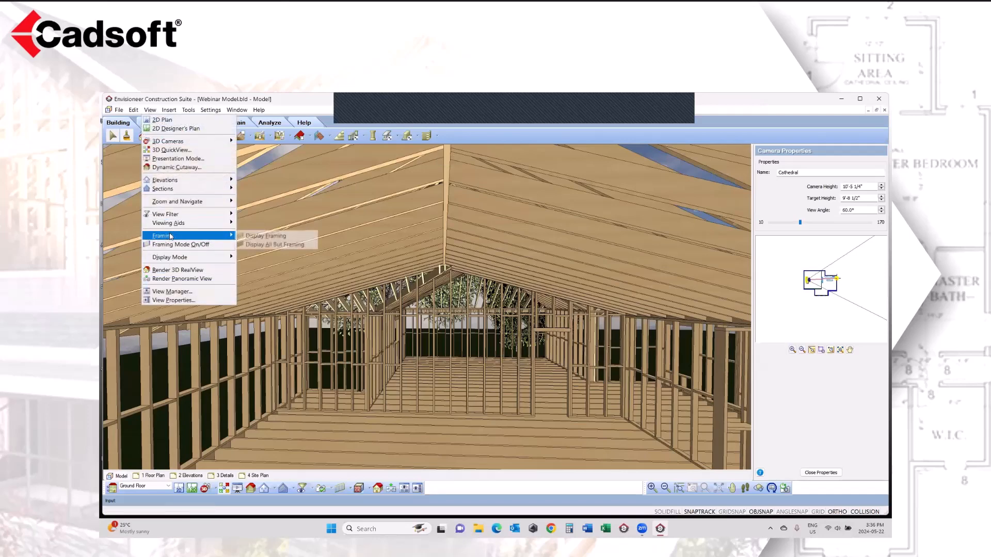
click(272, 246)
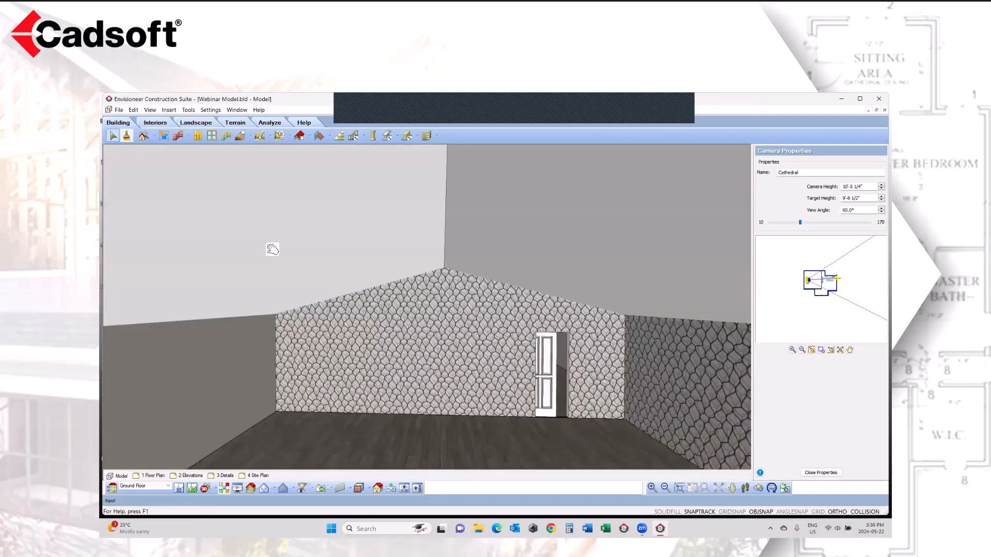
Step: In the Kitchen camera view, review the counter and hardware details of the 36" double-door base cabinet nearest the wall outlet, discarding changes
click(218, 489)
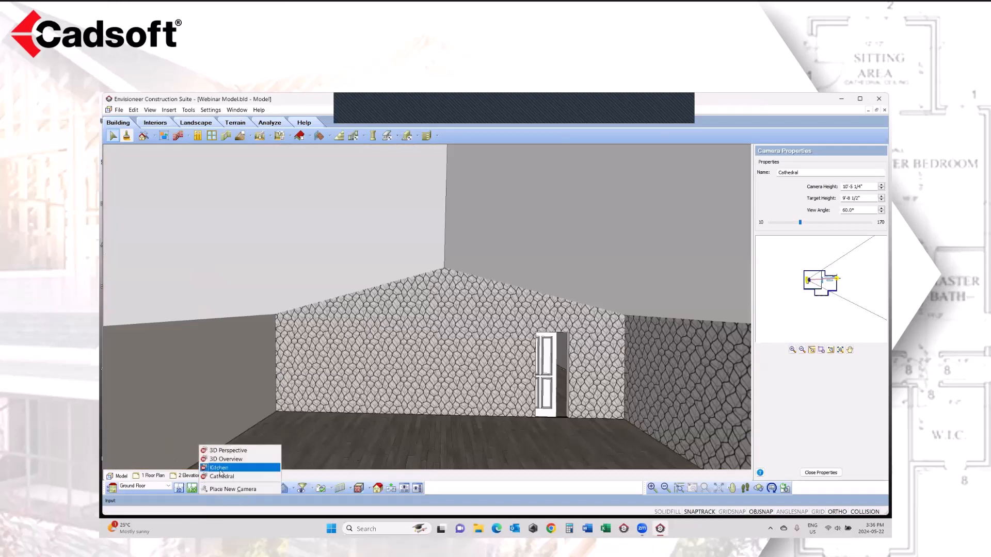
click(220, 469)
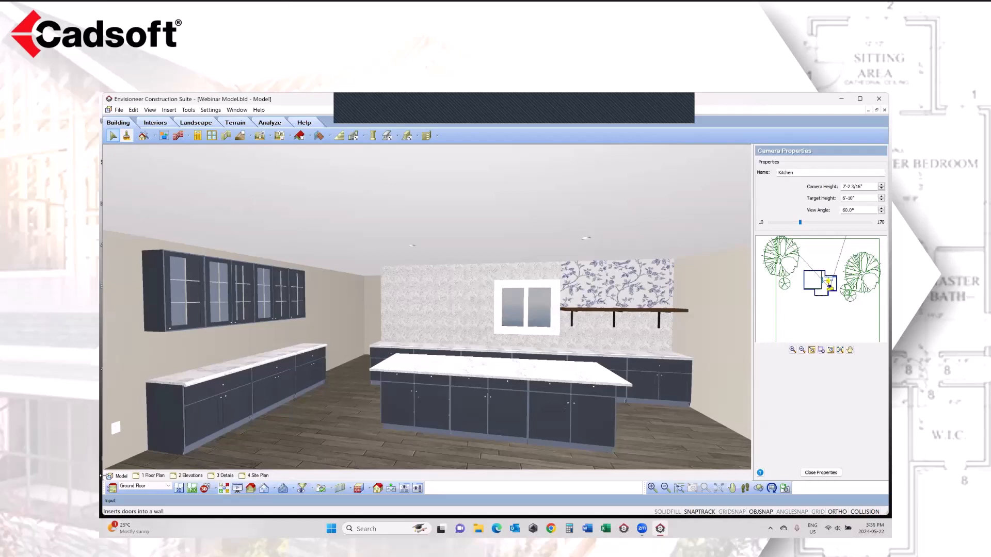
click(429, 371)
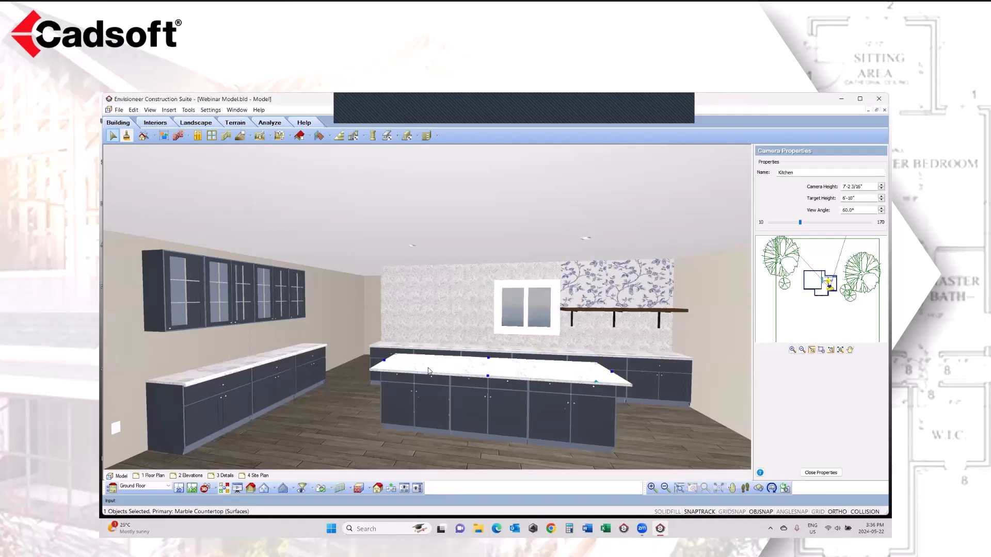
click(217, 388)
right_click(215, 386)
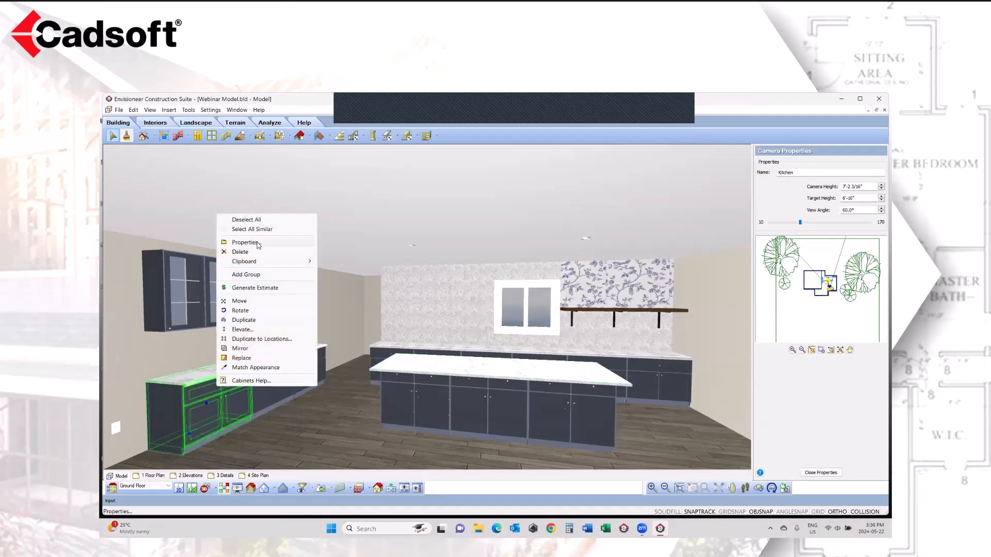
click(259, 245)
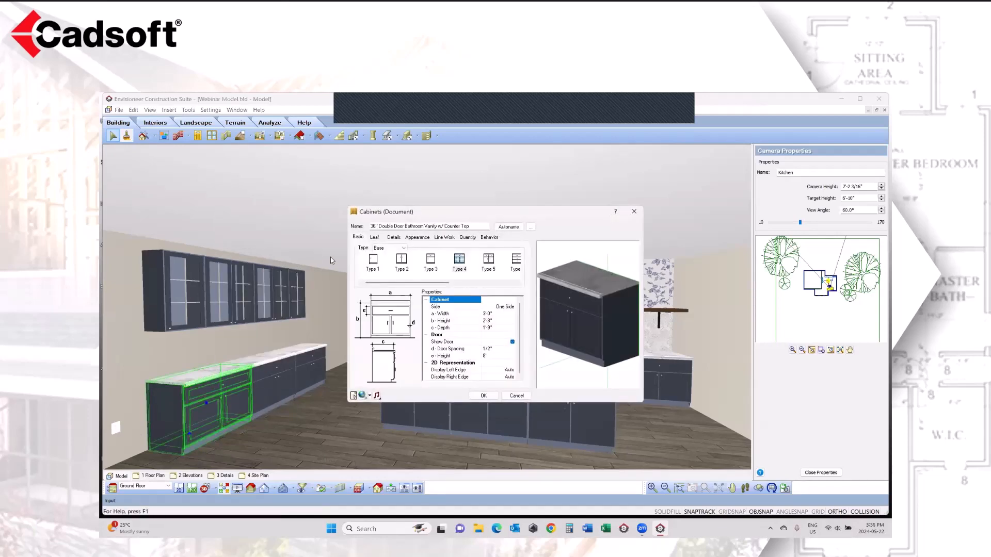
click(390, 238)
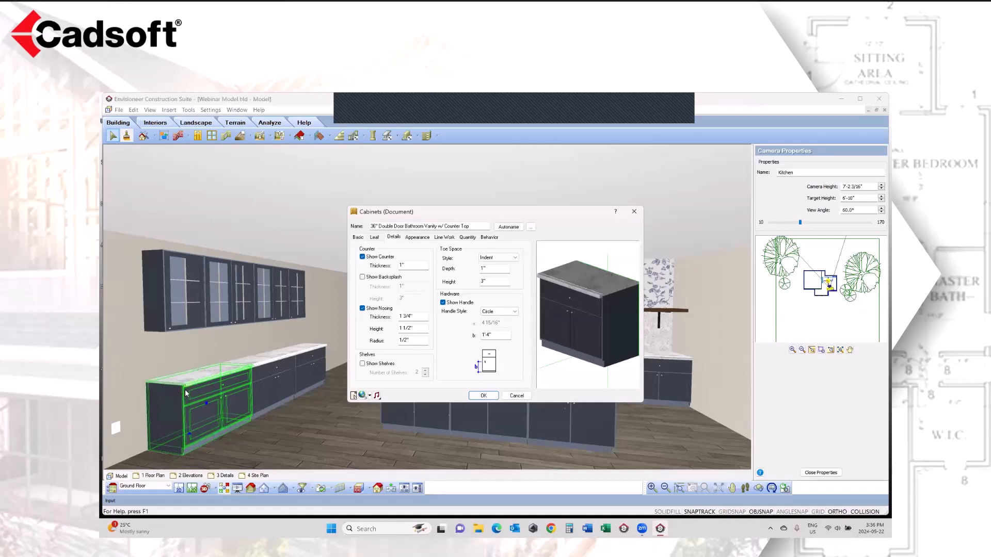
click(517, 395)
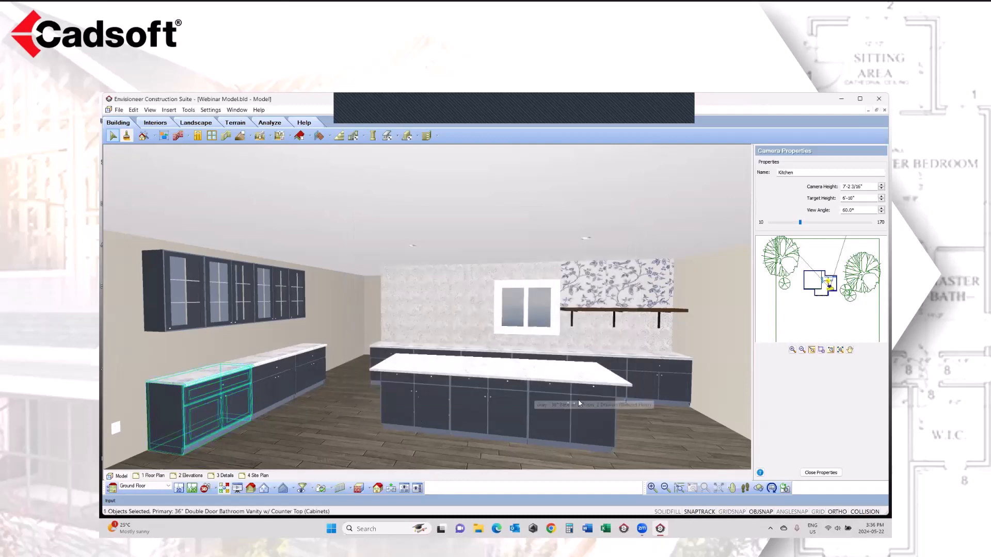
Step: Check the surface type options in the kitchen island's Marble Countertop properties, discarding any changes
click(759, 489)
drag(642, 427, 538, 442)
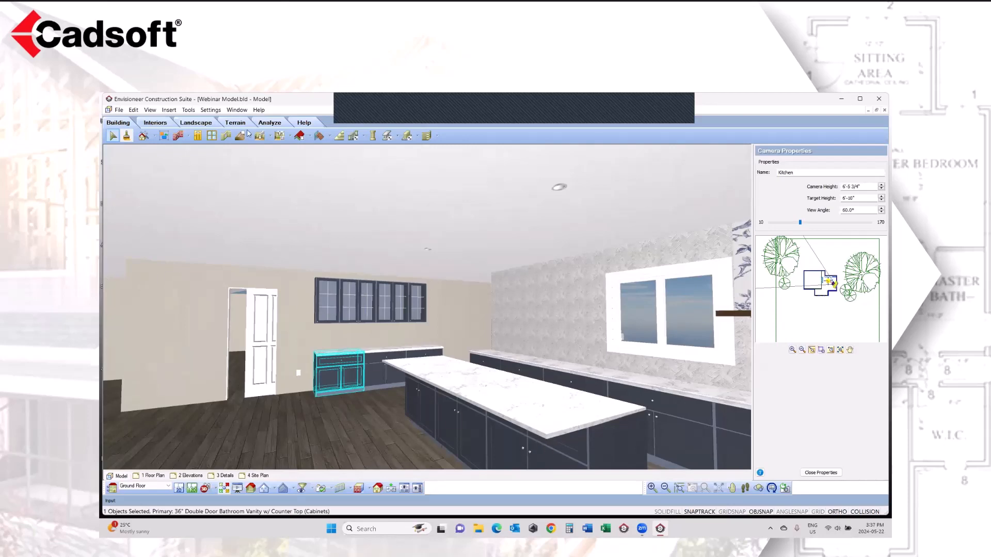
click(329, 136)
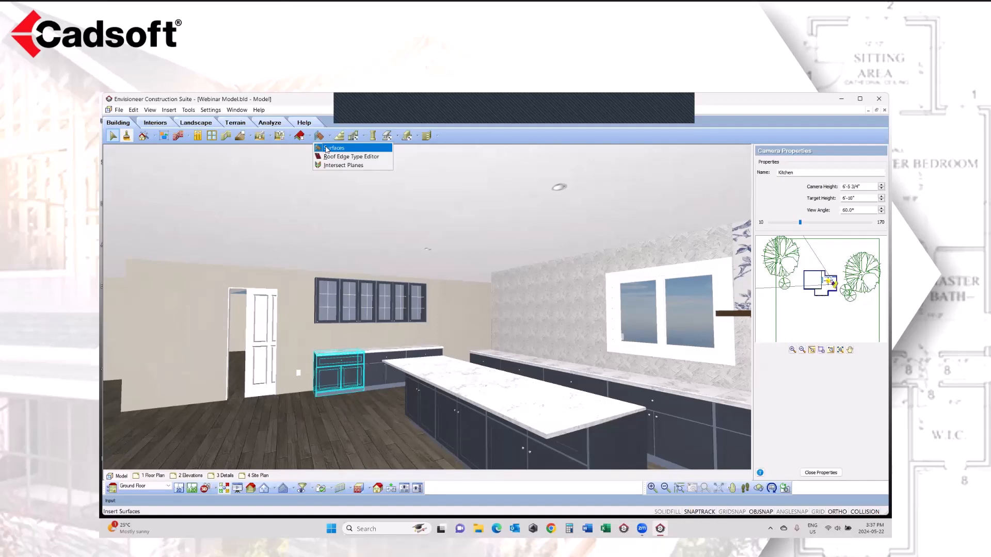
click(471, 375)
right_click(471, 375)
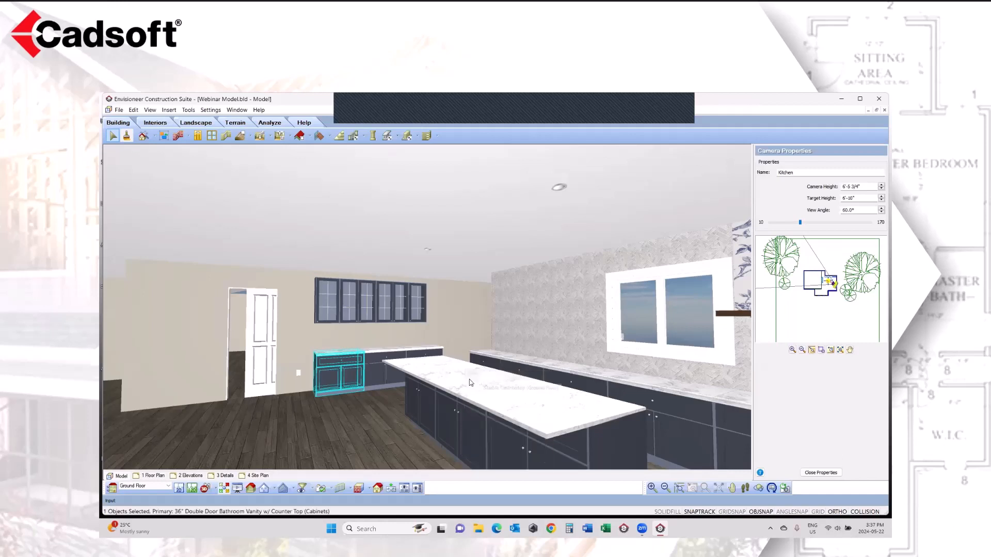
click(469, 383)
right_click(470, 383)
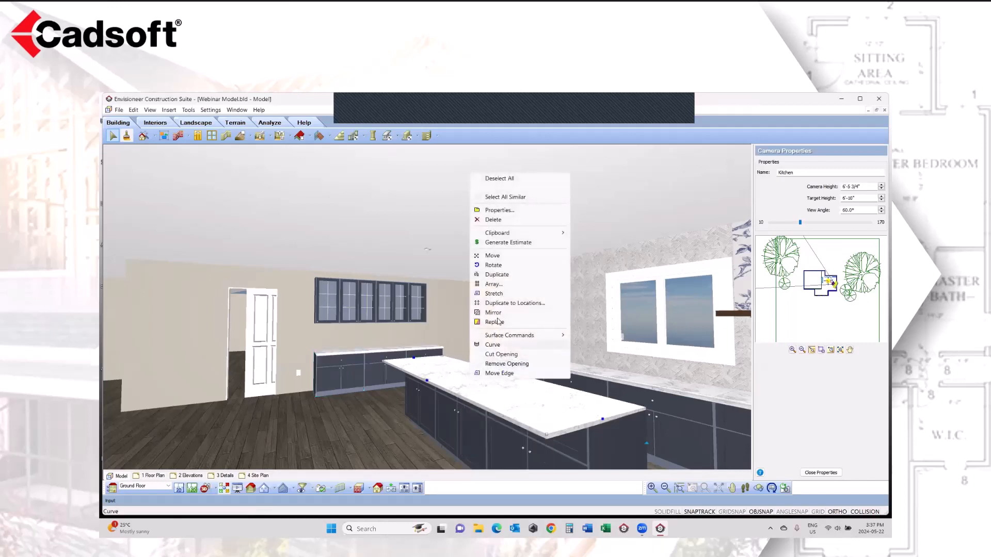
click(499, 214)
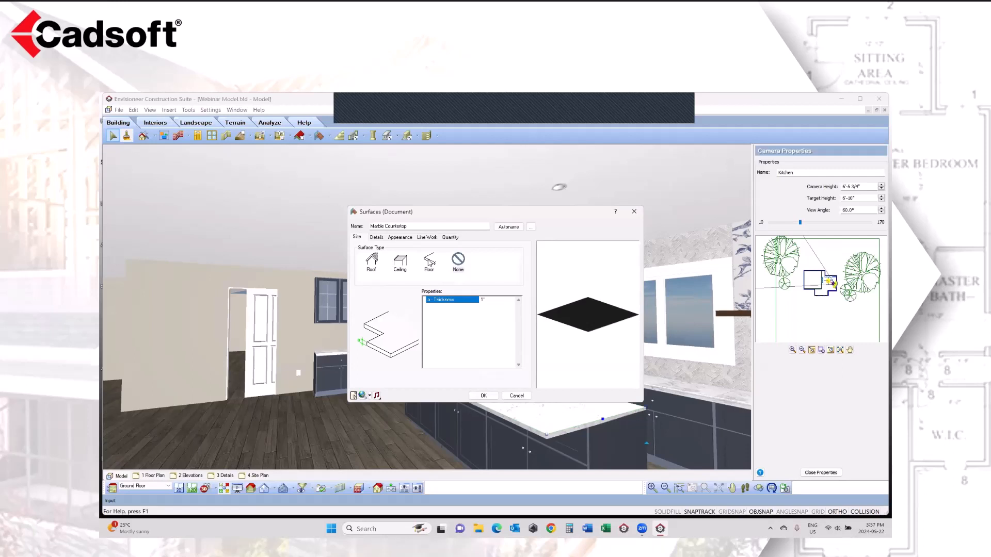
click(457, 263)
click(517, 396)
Step: Hide the Surfaces elements with the View Filter to expose the island cabinets under the countertop
click(302, 488)
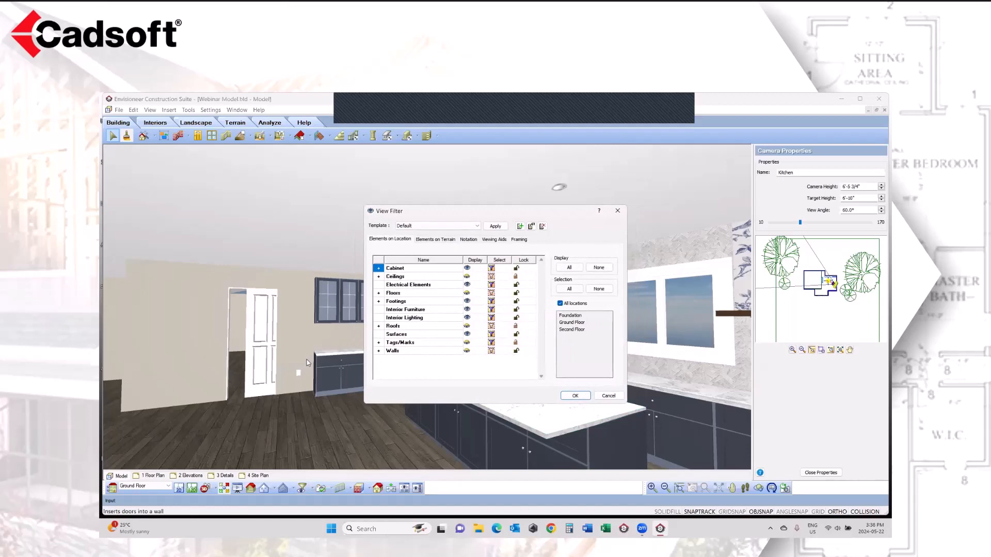
click(397, 335)
click(467, 335)
click(572, 396)
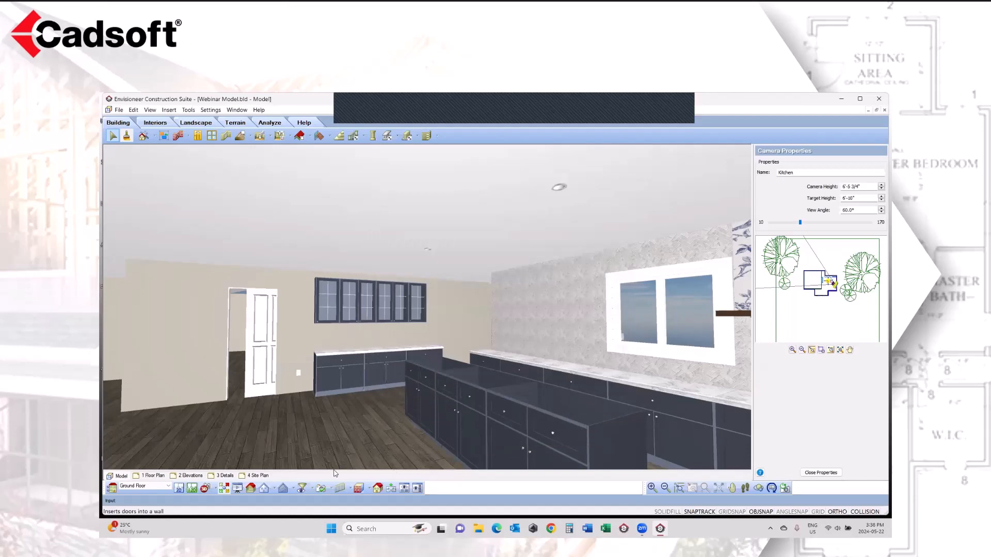
Step: Display the Surfaces elements again with the View Filter to restore the countertops in the Kitchen camera view
click(303, 492)
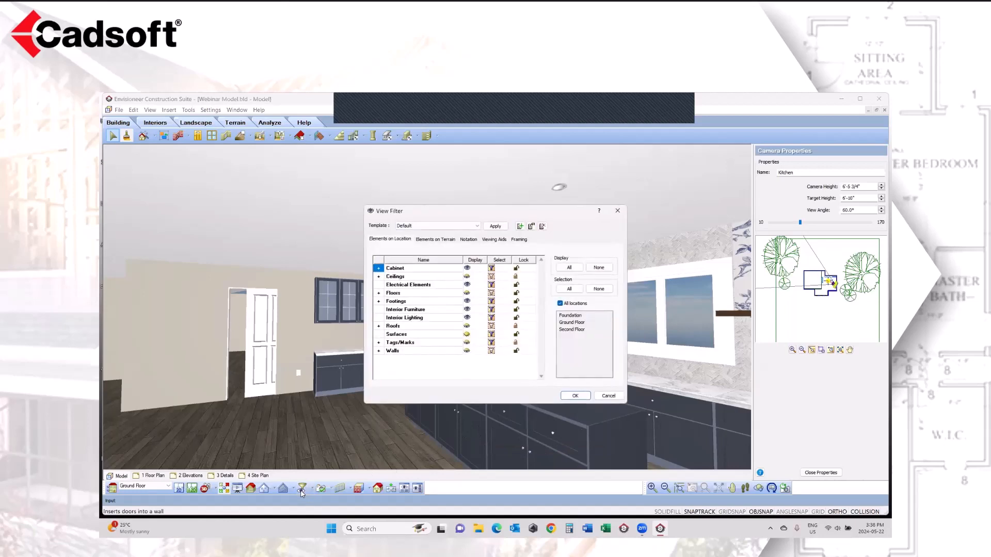
click(467, 335)
click(574, 396)
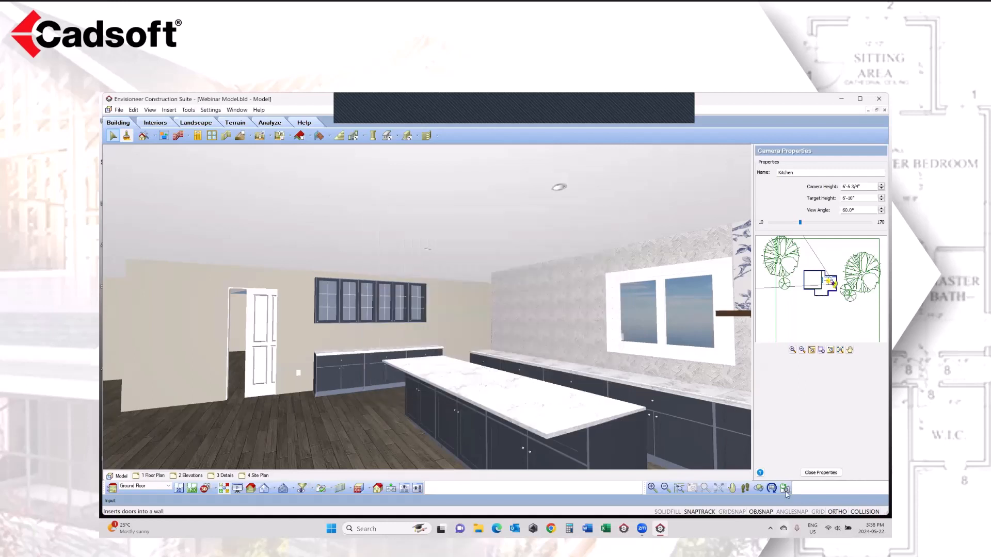
click(759, 488)
drag(438, 449, 511, 435)
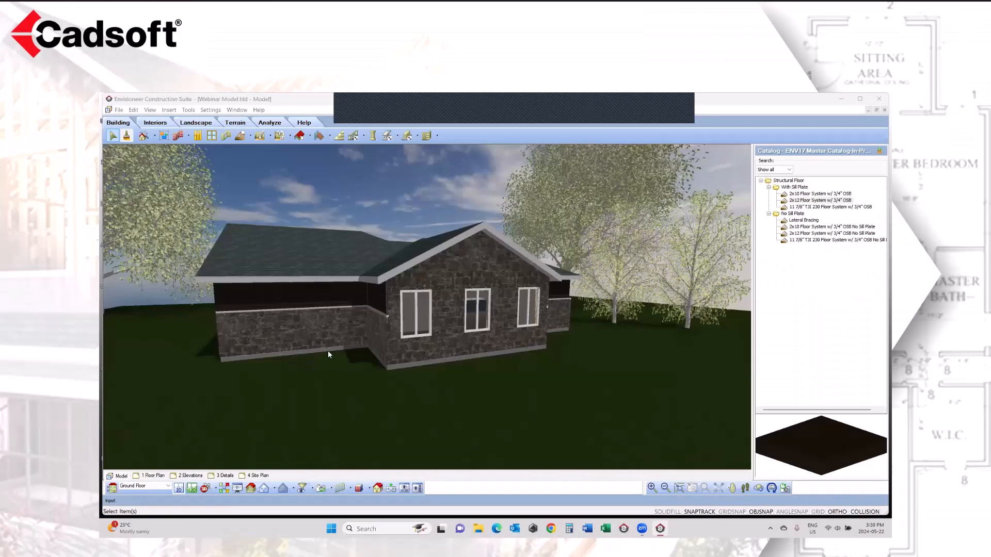
Step: Return to the ground floor 2D plan and display everything except the framing
key(F2)
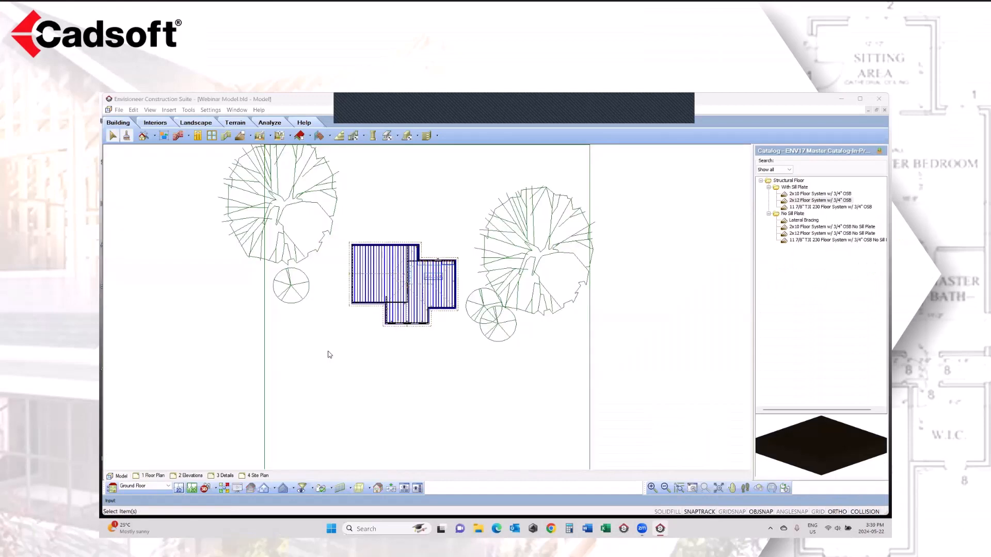
click(149, 110)
mouse_move(159, 237)
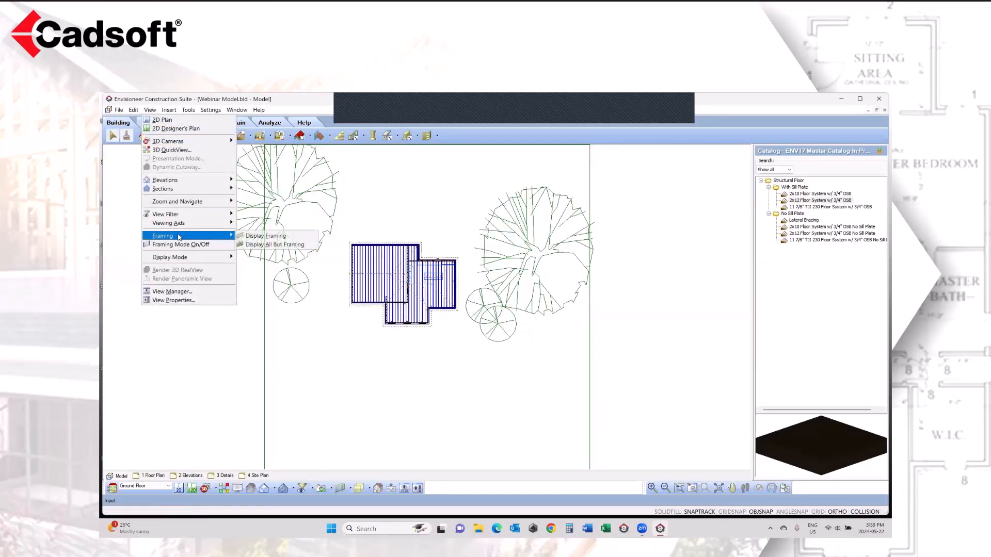
click(265, 246)
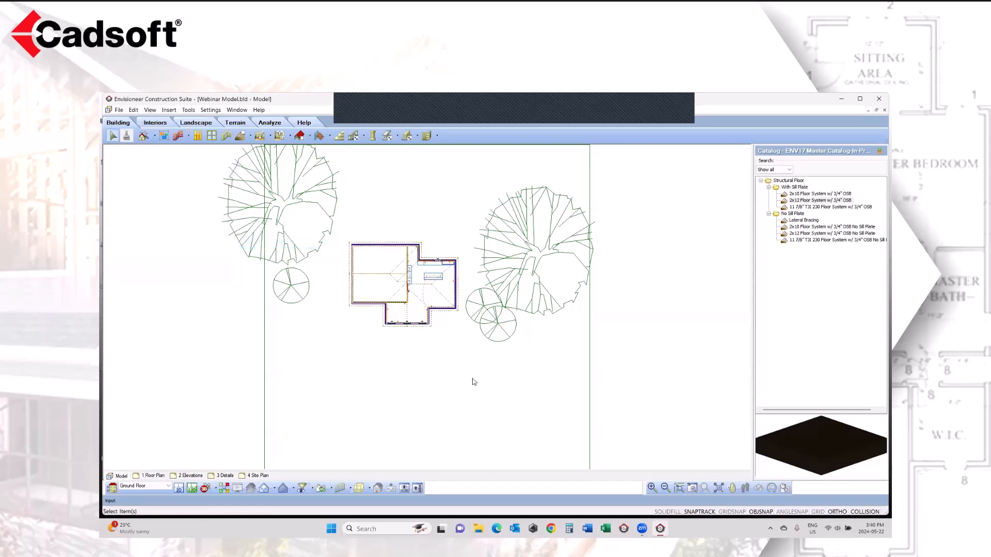
click(692, 489)
mouse_move(469, 250)
mouse_down()
mouse_move(396, 343)
mouse_move(379, 336)
mouse_up()
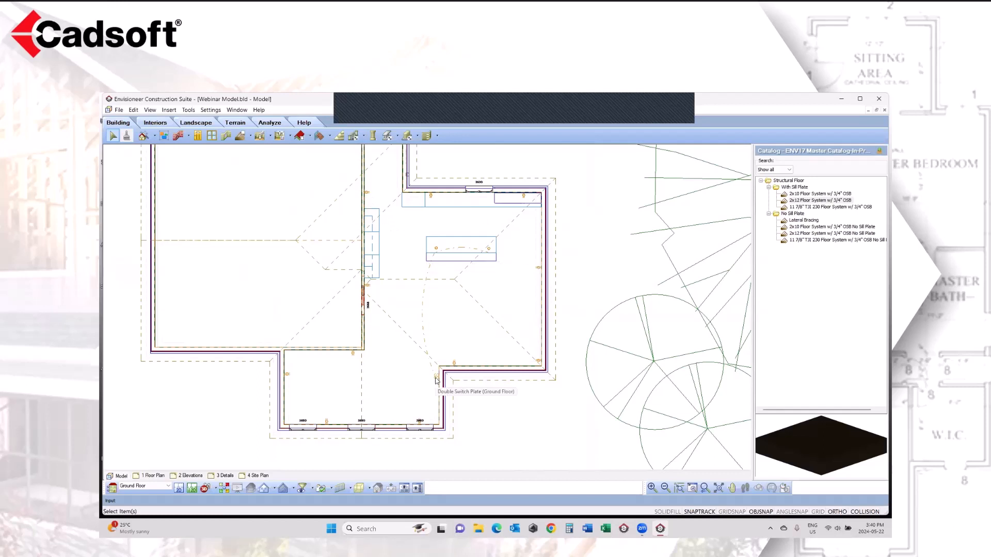
click(704, 488)
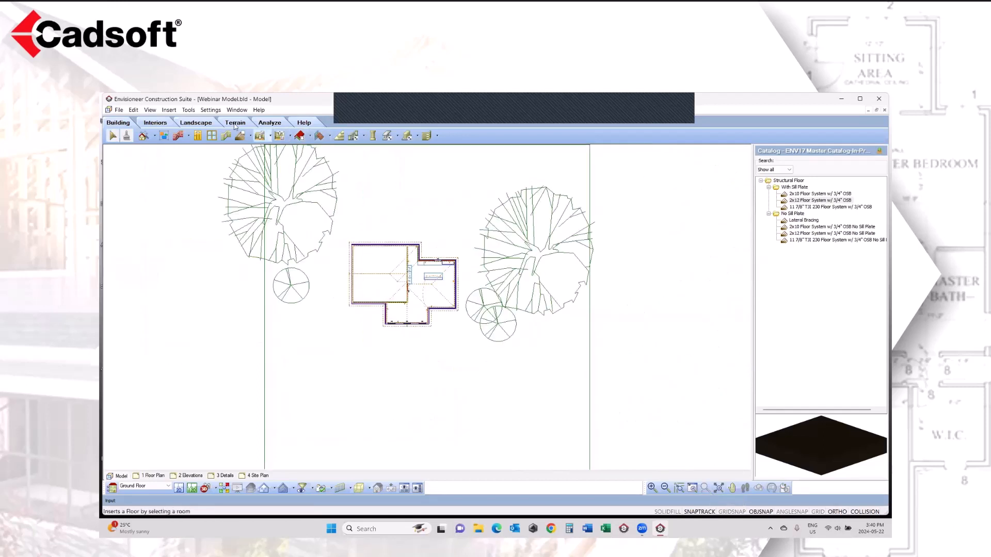
Step: Start an electrical schedule for the Ground Floor and review the column content options in its setup, keeping Description
click(189, 110)
mouse_move(202, 150)
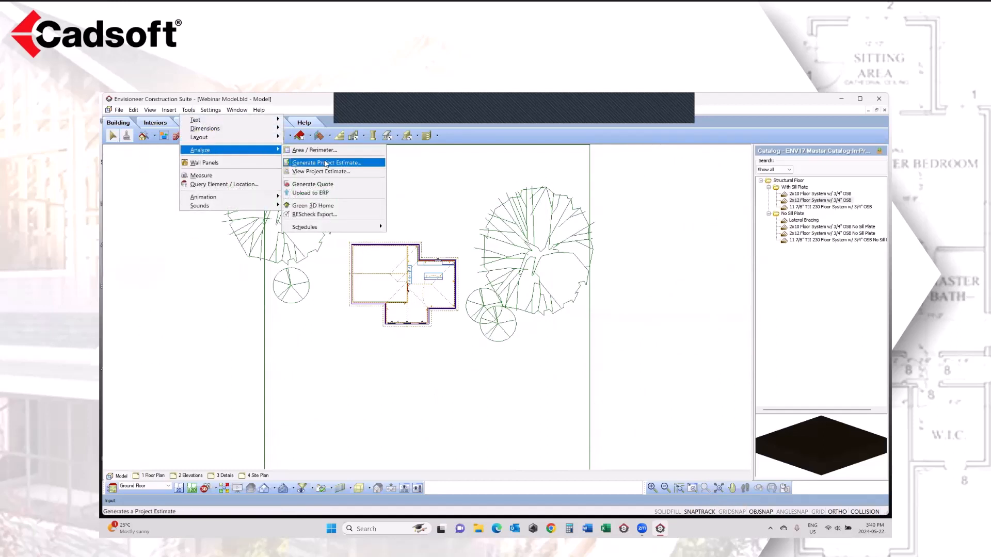
mouse_move(356, 227)
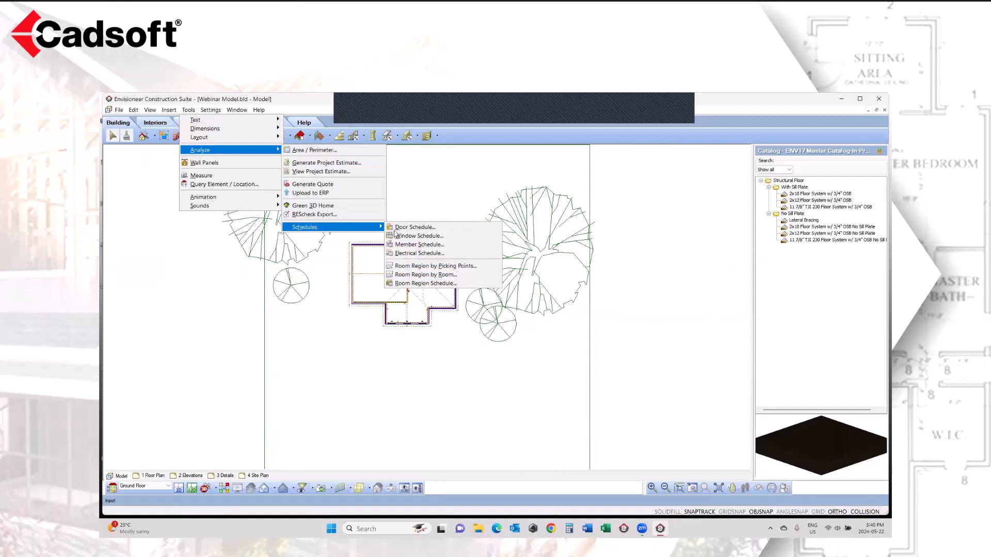
click(431, 253)
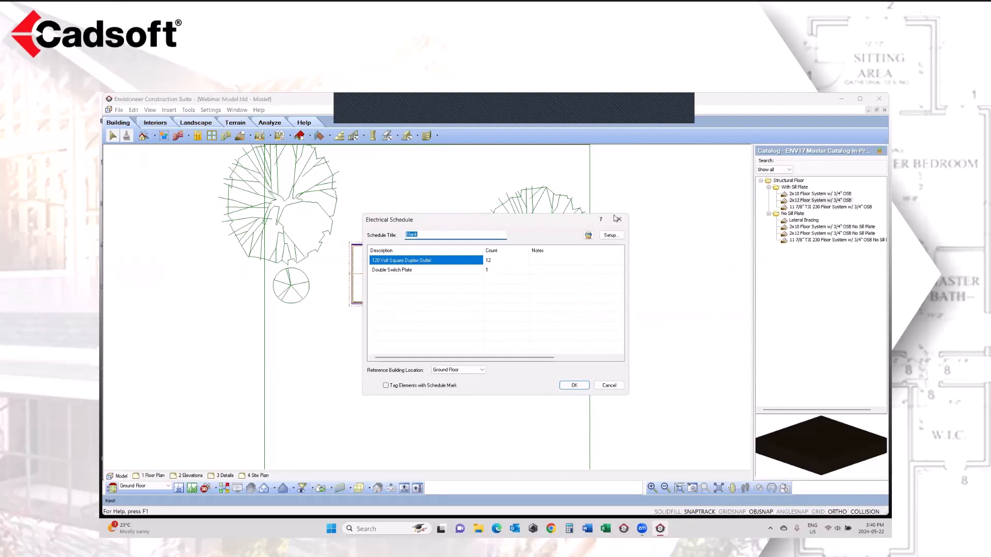
click(619, 236)
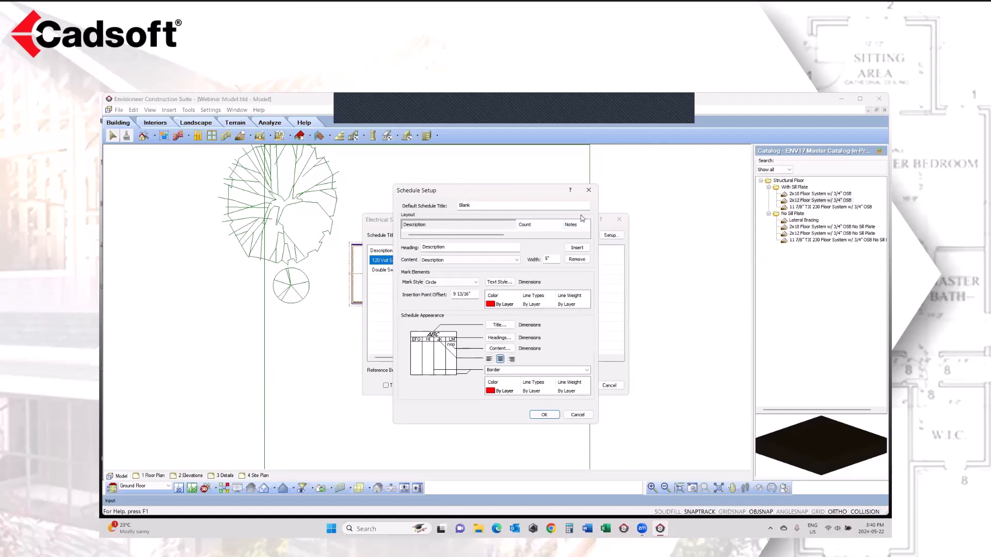
click(467, 260)
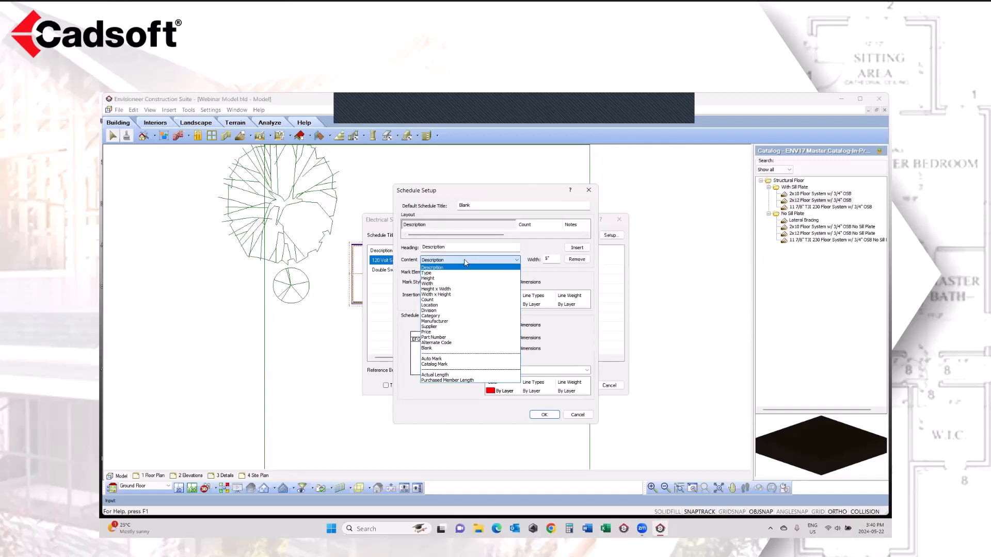
click(466, 262)
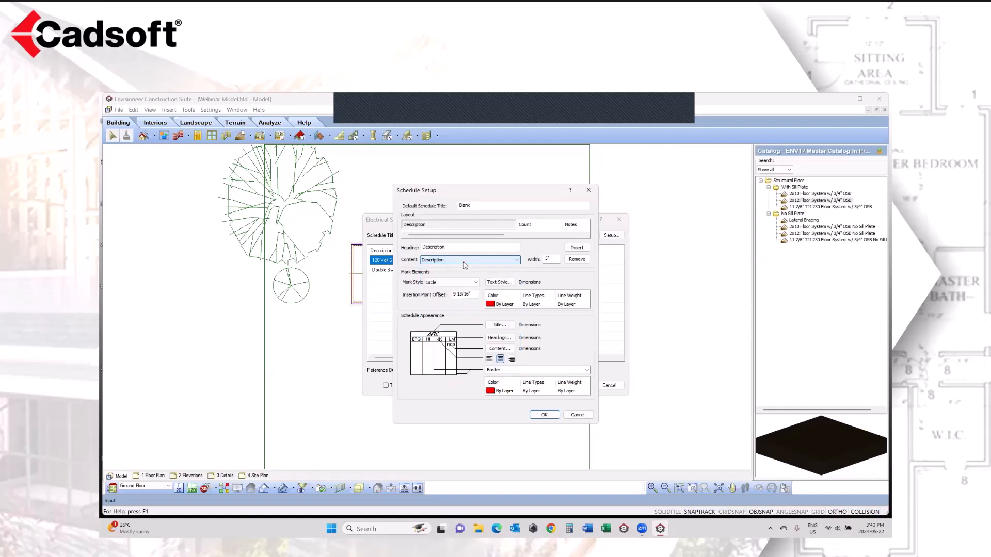
click(544, 415)
Step: Add the note "Place at 4' height" to the 120 Volt Square Duplex Outlet row and place the schedule below the house plan
click(550, 261)
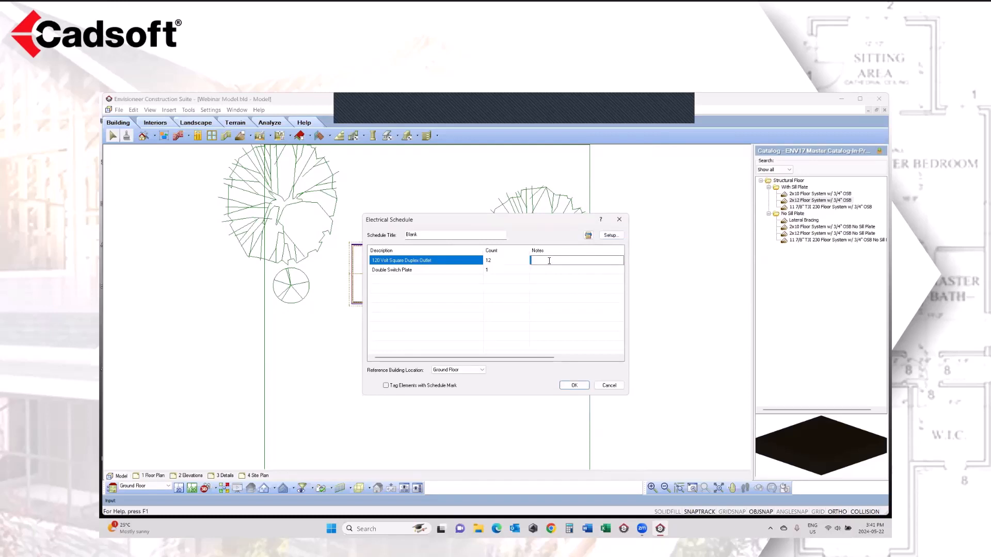
text(Place at 4' height)
click(573, 387)
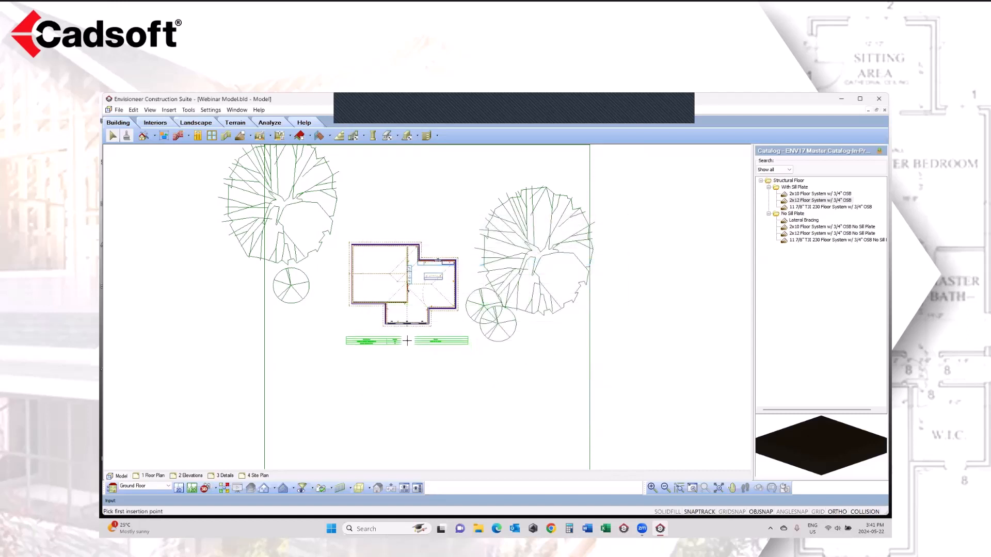
click(386, 339)
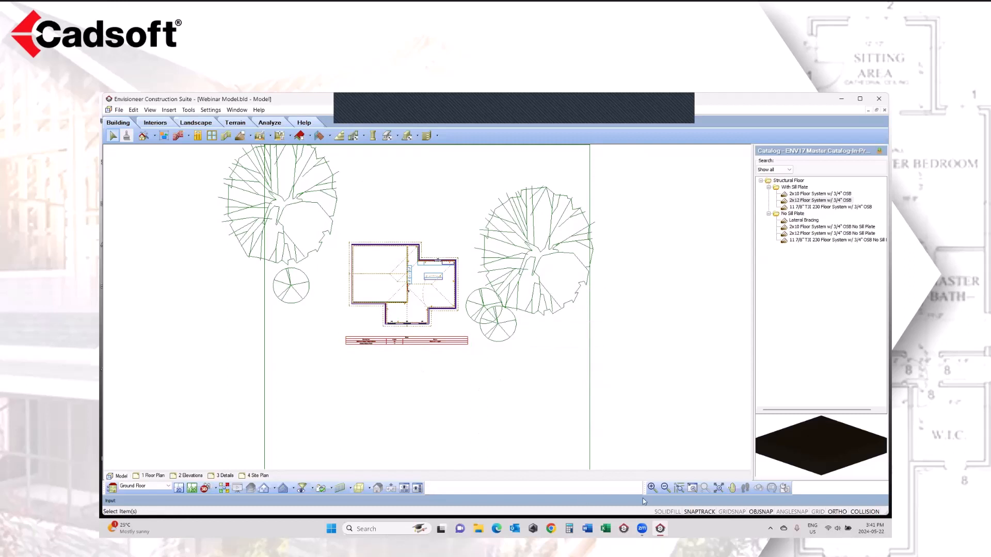
click(693, 488)
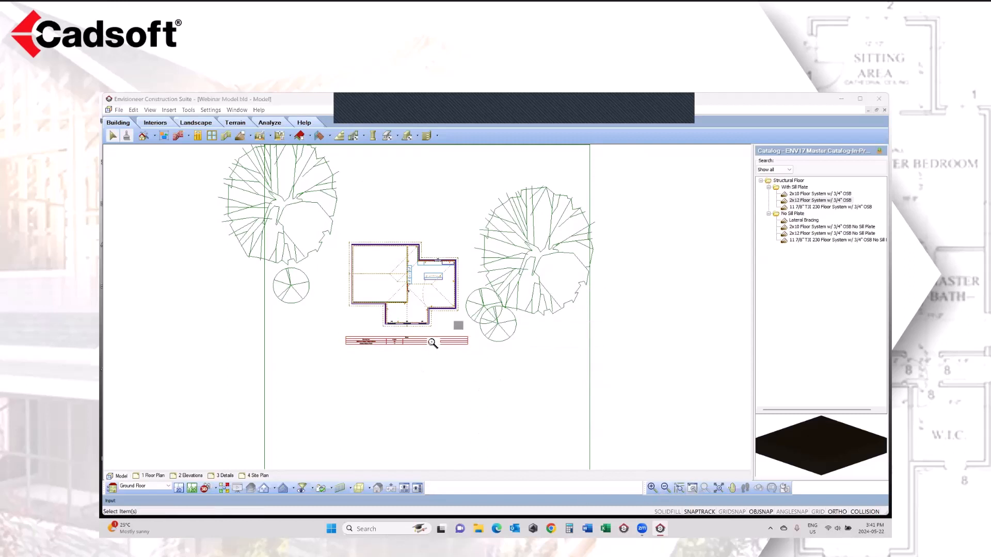
drag(469, 322, 339, 364)
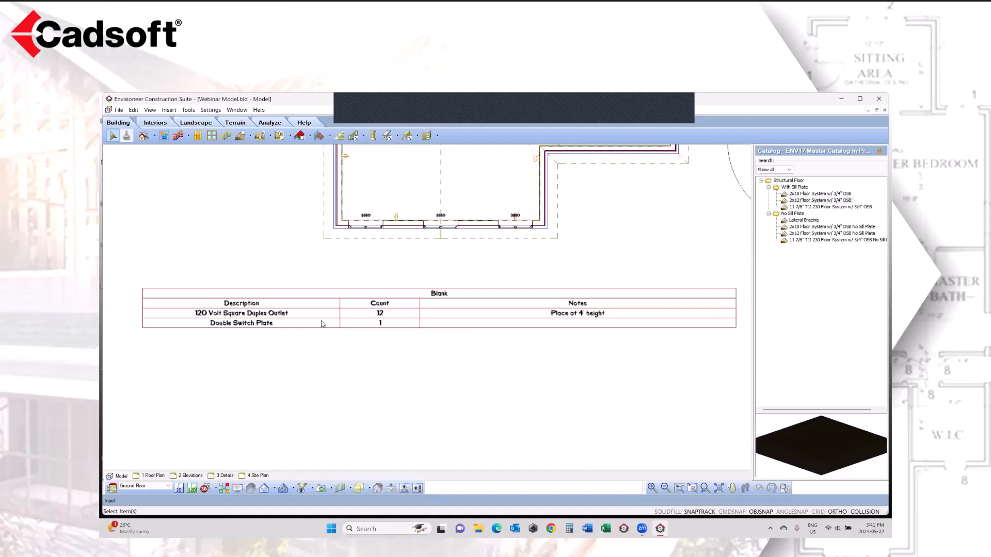
click(705, 488)
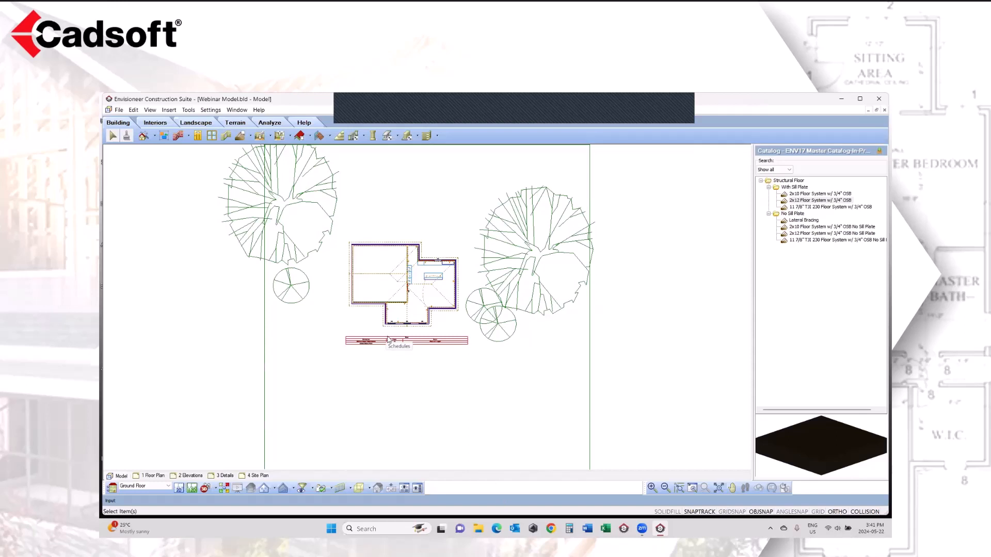
Step: Move the leftmost double casement window along the wall above the schedule to about 2'-8 11/16" from the outer corner
click(696, 490)
drag(433, 314, 380, 338)
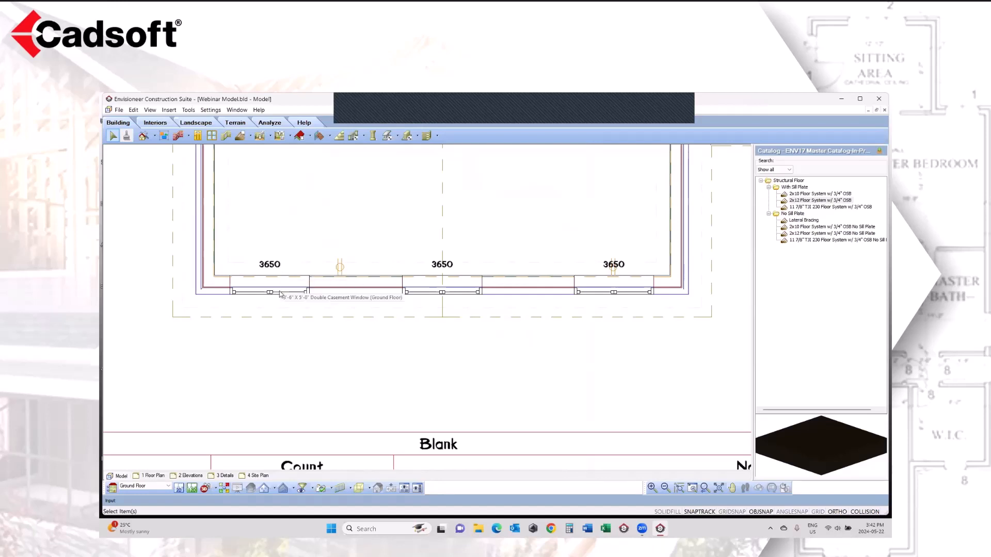
mouse_move(279, 296)
mouse_down()
mouse_move(270, 293)
mouse_move(298, 294)
mouse_up()
right_click(298, 294)
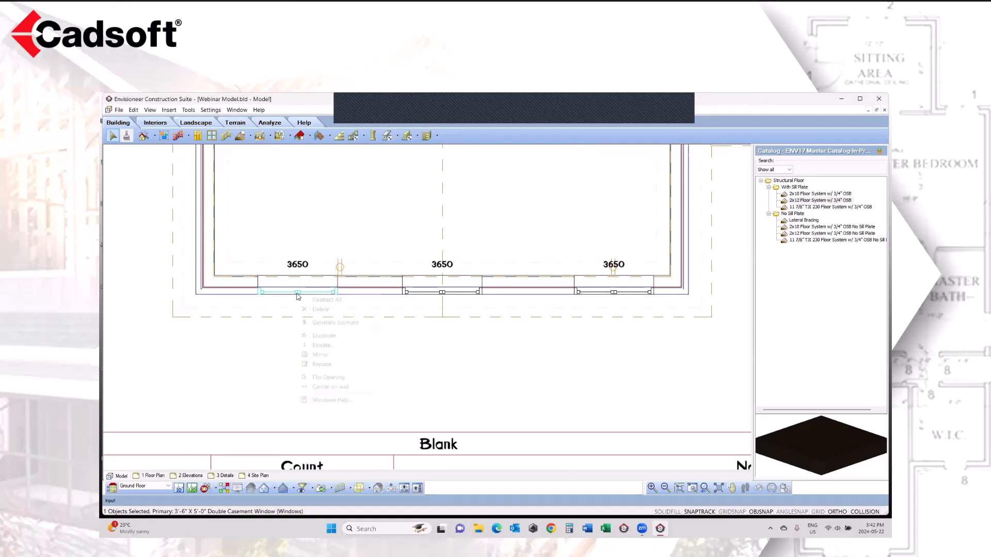
click(277, 297)
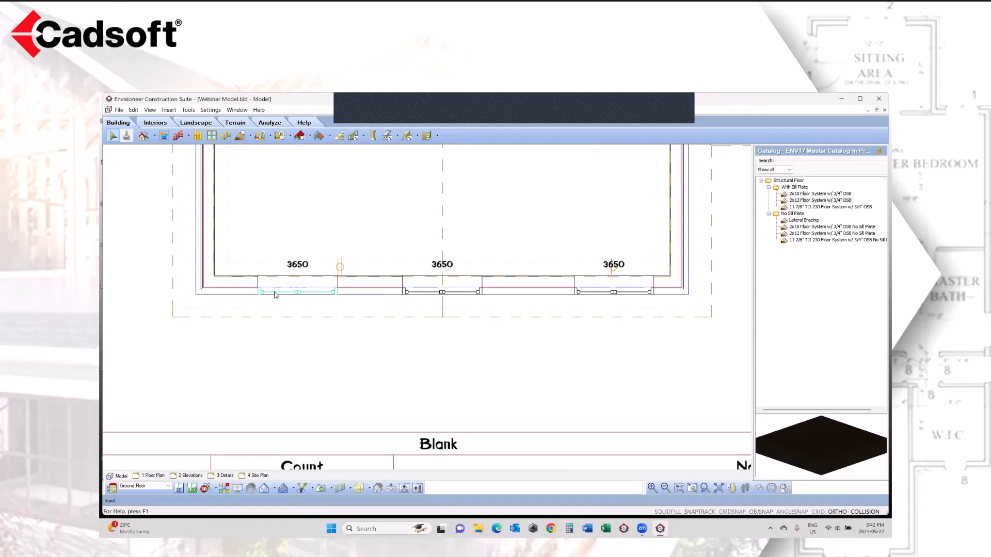
Step: Set the width of the leftmost double casement window to 4'-0" in its properties
right_click(276, 297)
click(305, 323)
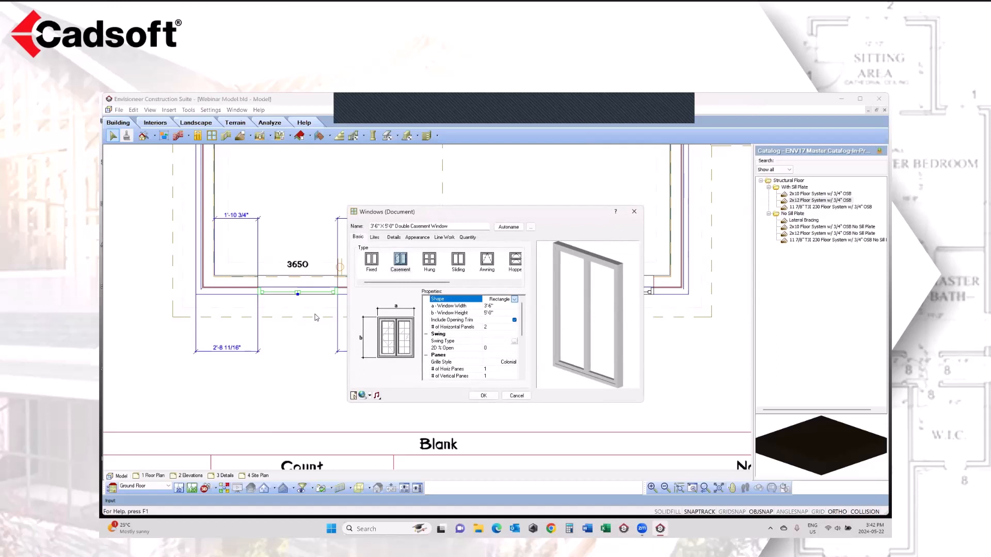
click(497, 307)
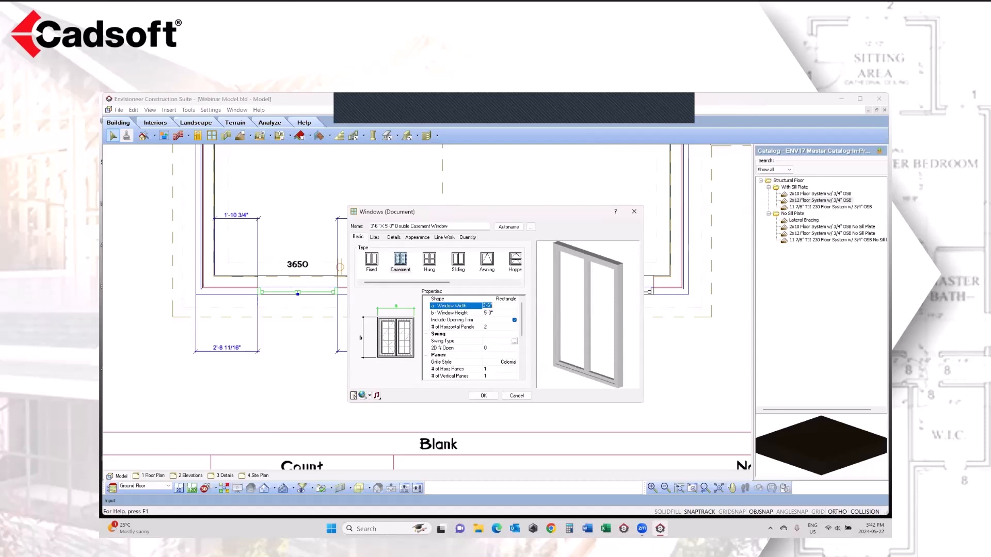
text(40)
key(Tab)
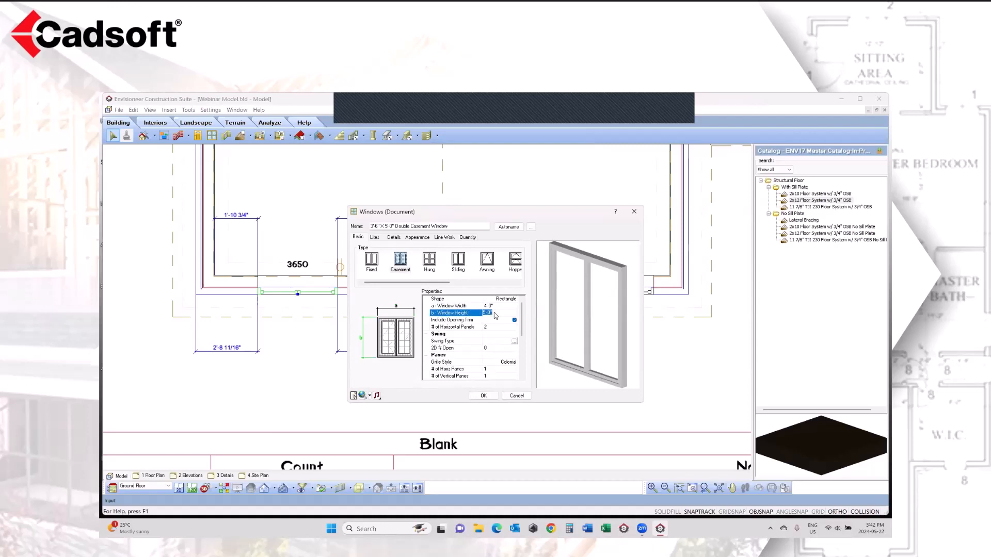
click(477, 397)
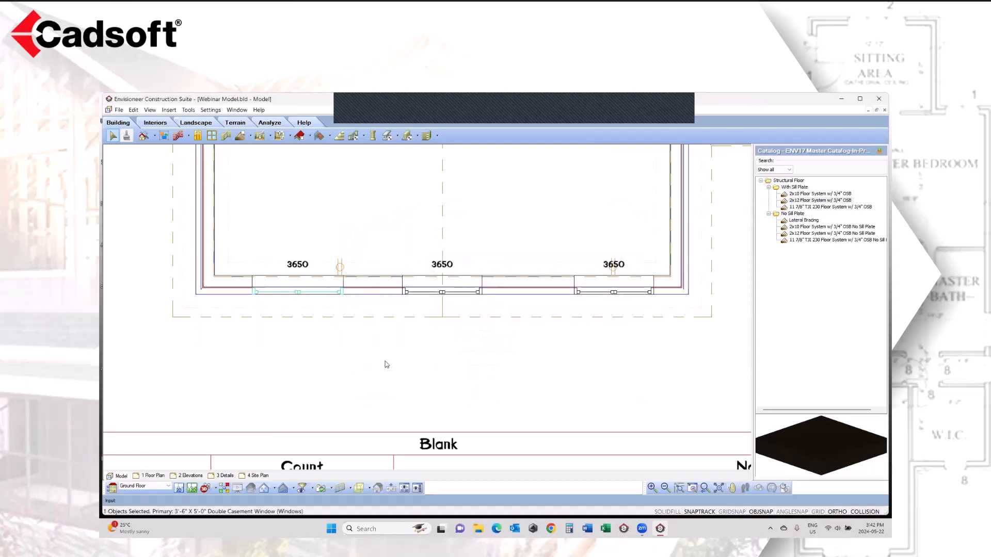
Step: Set the quantity Mark of the widened leftmost window to Auto
right_click(316, 285)
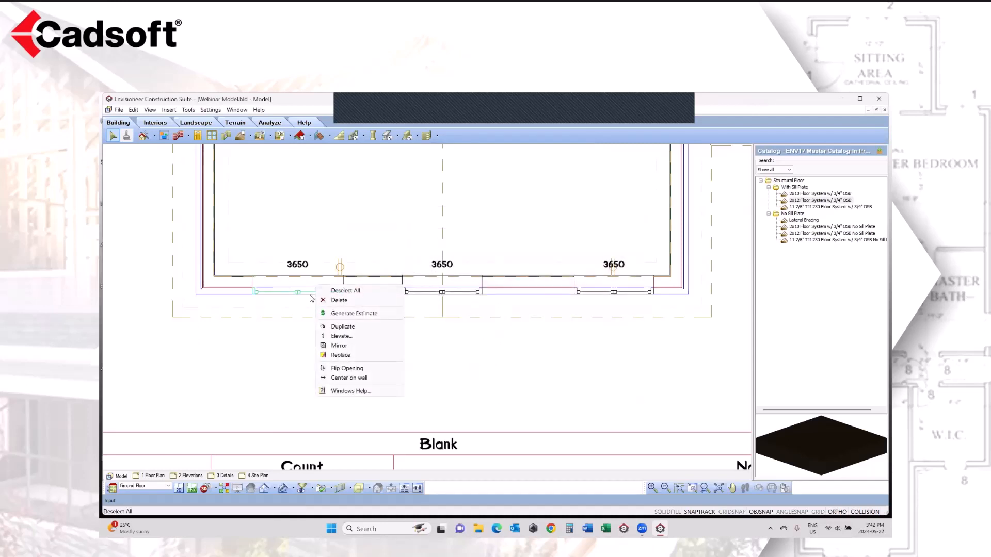
click(303, 293)
right_click(314, 291)
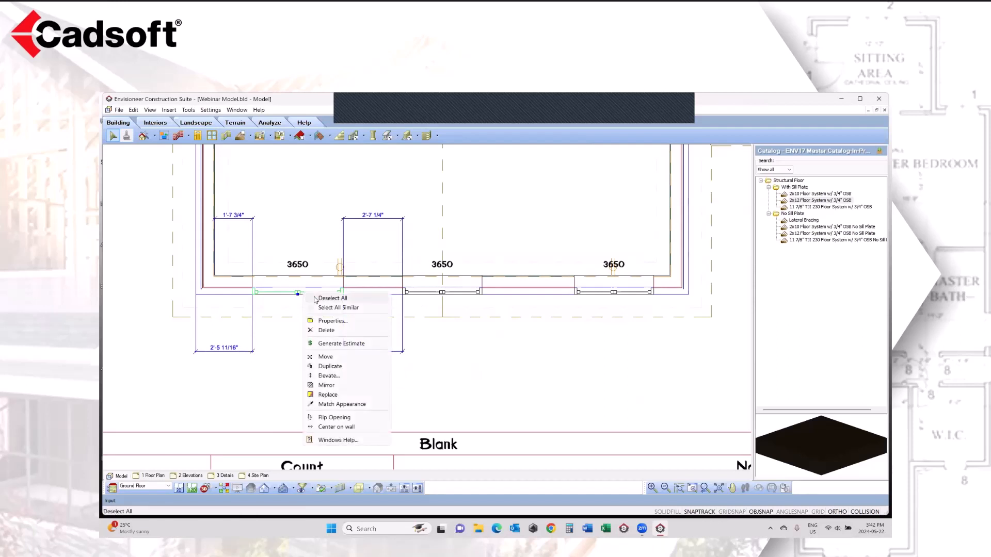
click(331, 321)
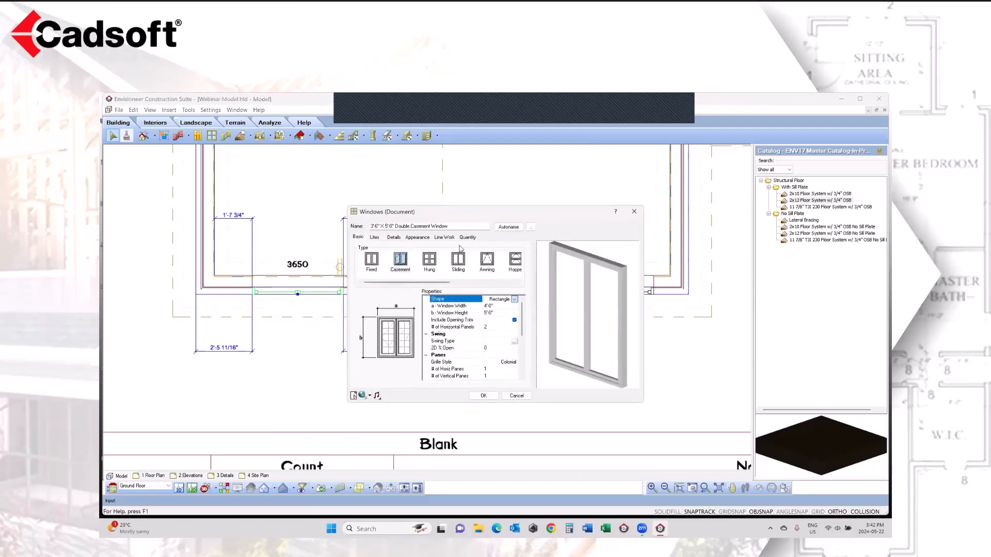
click(467, 237)
click(436, 328)
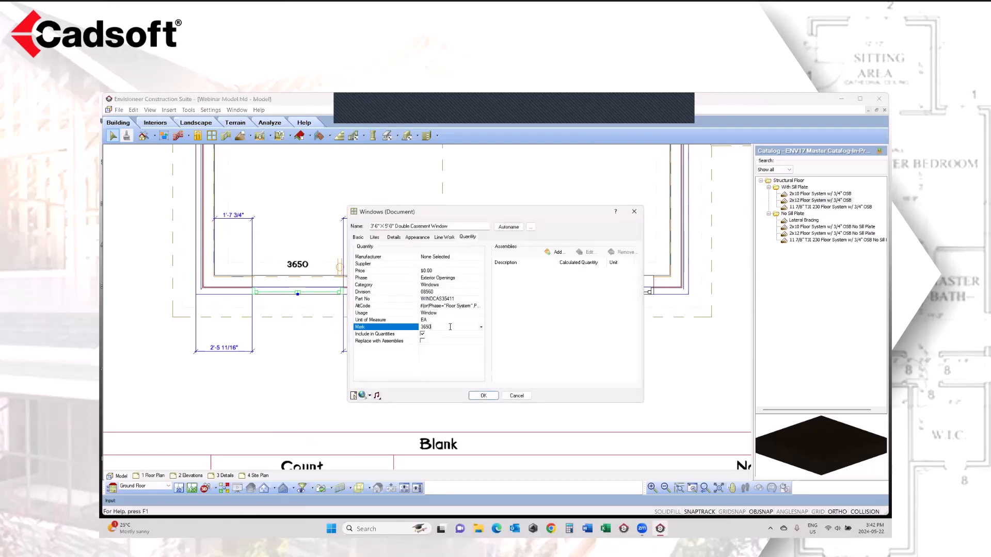
click(481, 329)
click(428, 344)
click(483, 396)
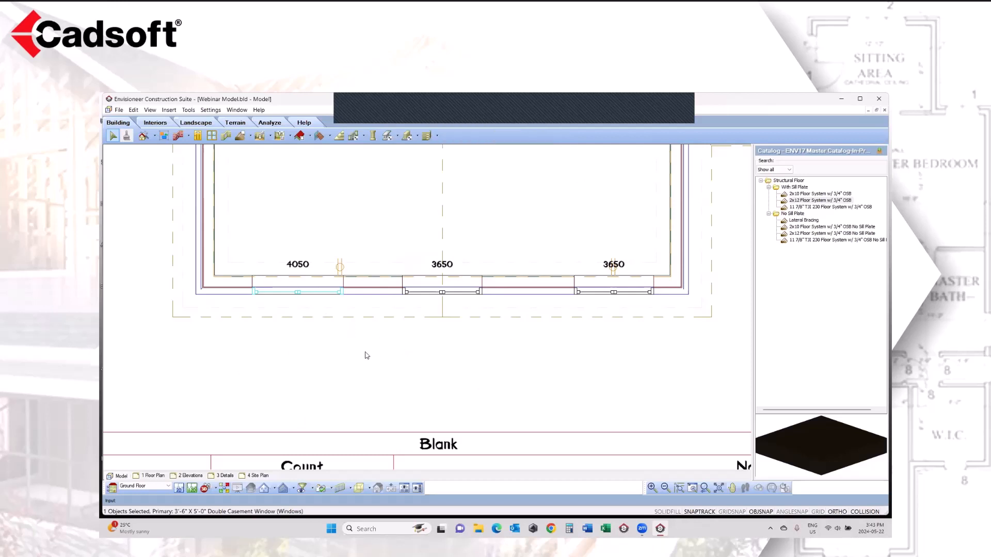
Step: Center the widened leftmost window and the rightmost double casement window on their wall sections
click(305, 294)
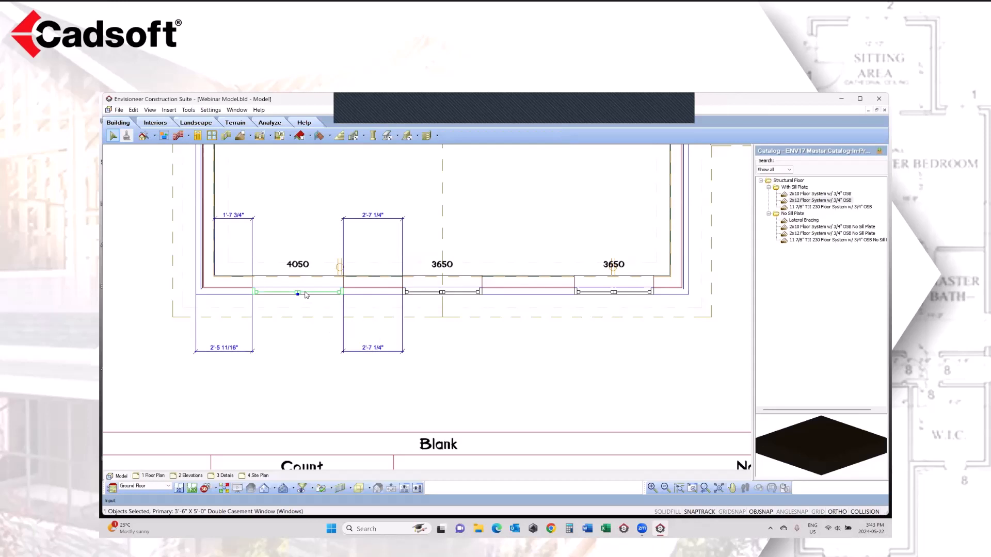
right_click(306, 295)
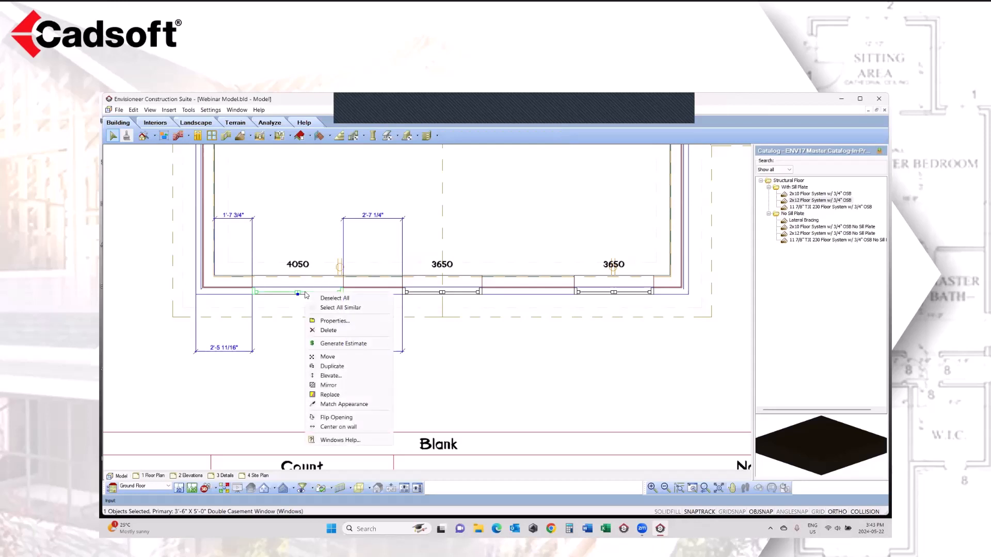
click(355, 427)
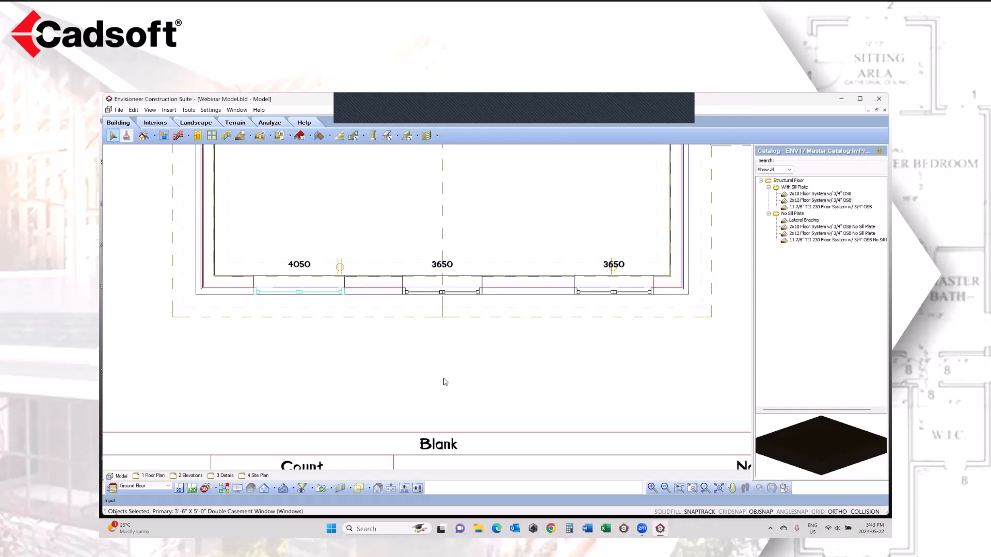
click(592, 294)
right_click(592, 294)
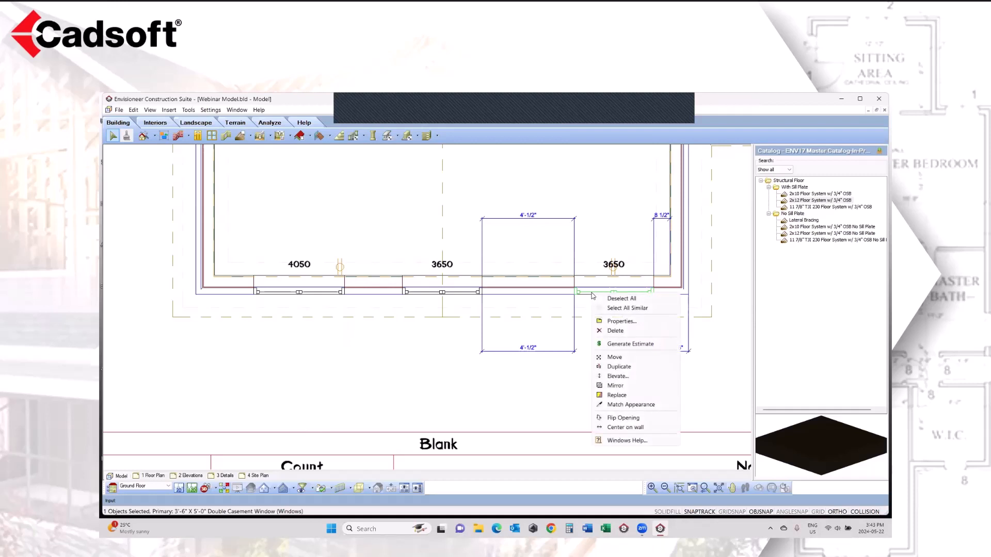
click(622, 427)
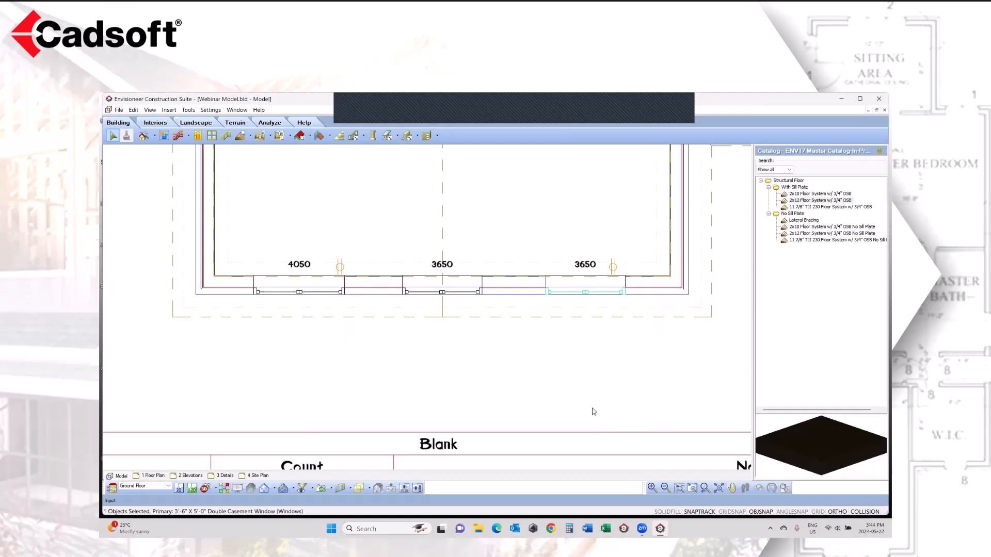
click(594, 411)
Step: Show the model through the Kitchen camera and look around until the whole row of glass upper cabinets is in view
click(210, 489)
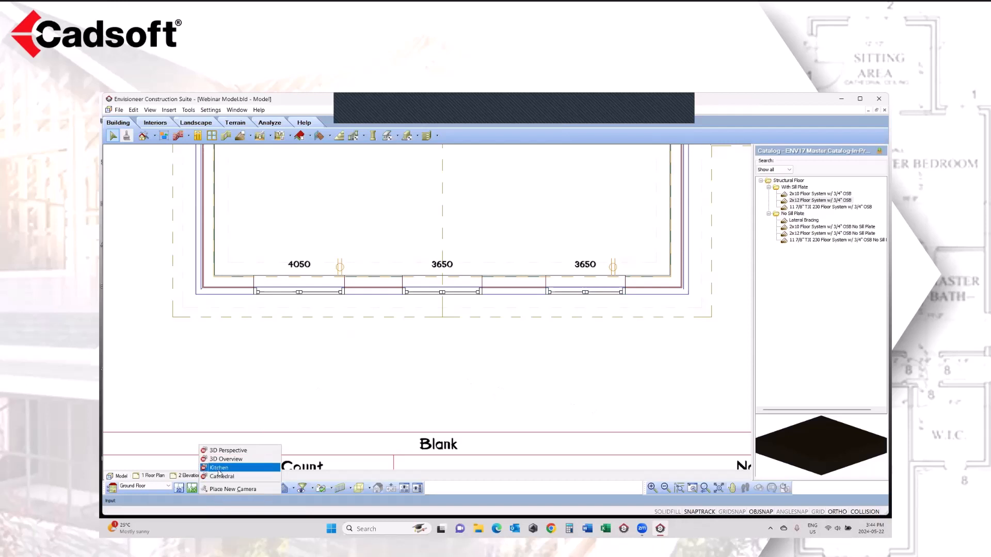
click(219, 467)
scroll(292, 399, up, 2)
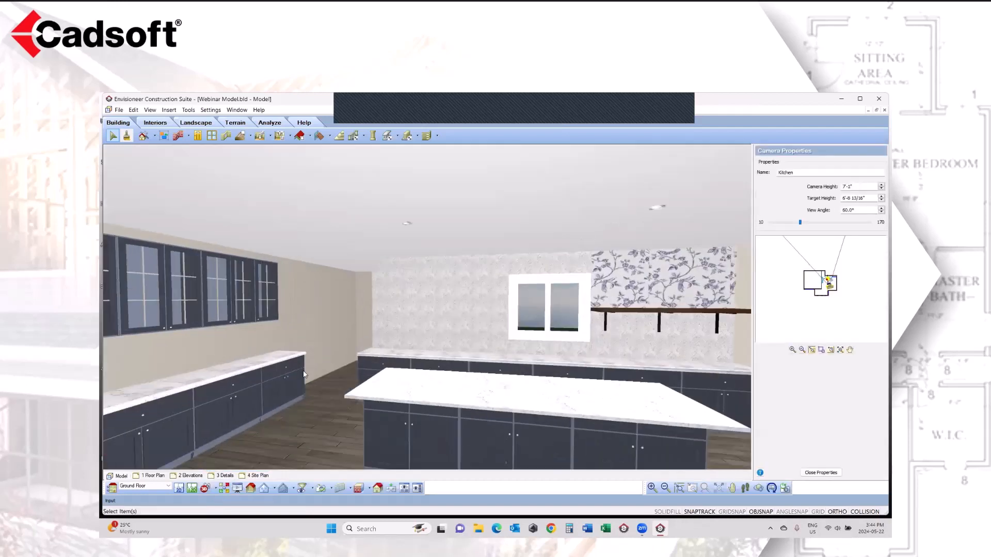
click(253, 374)
click(771, 489)
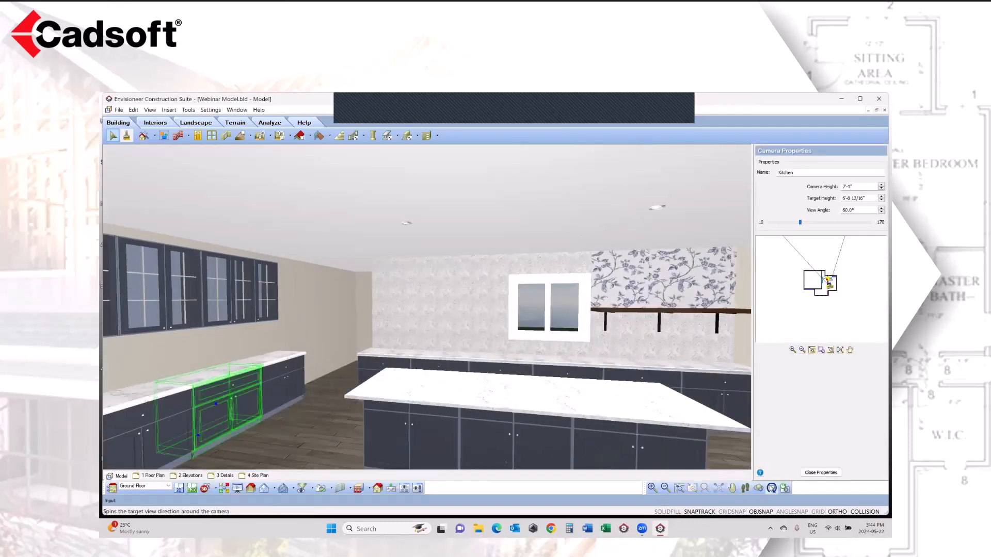
drag(666, 400, 235, 422)
right_click(223, 401)
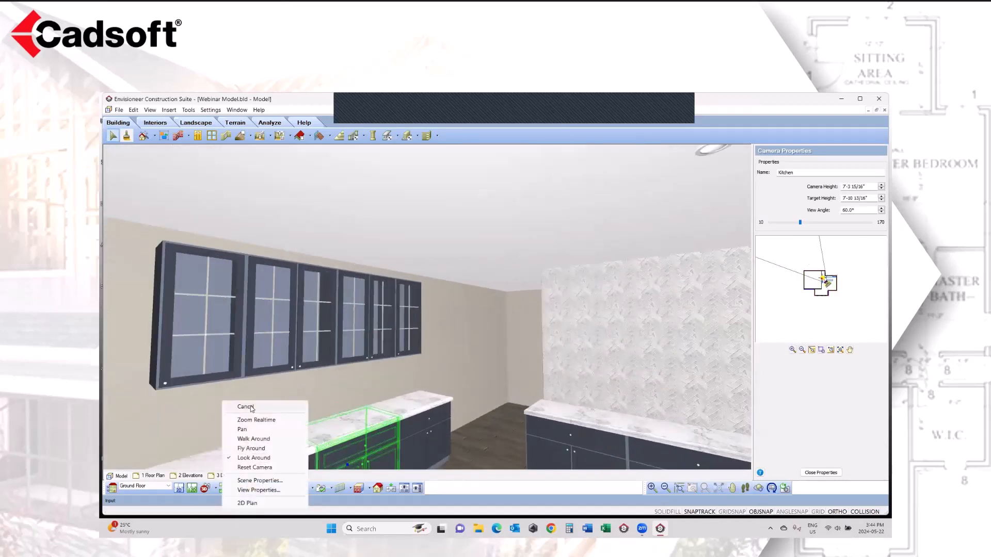
click(262, 408)
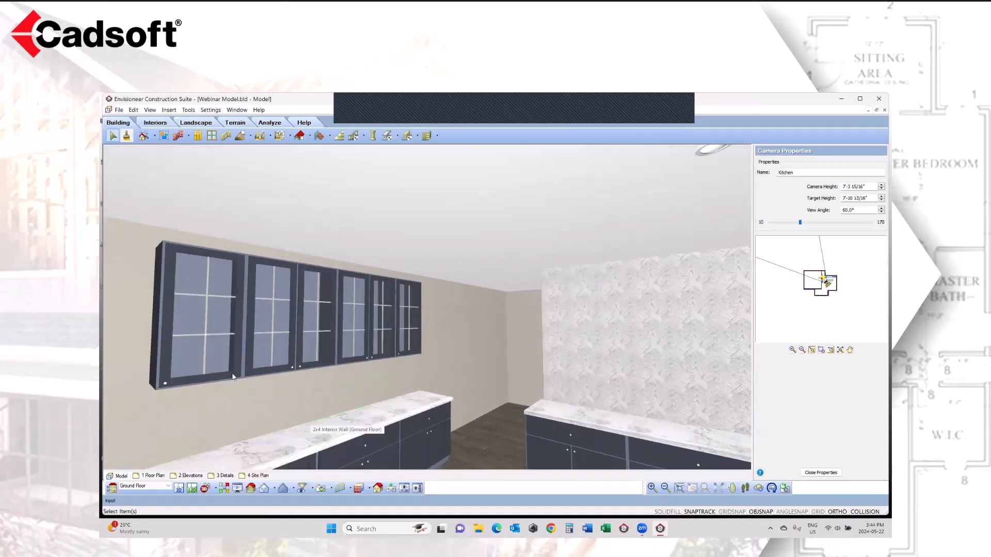
Step: Set the door swing of the nearest 1'-6" x 3'-0" upper cabinet to Right
click(209, 356)
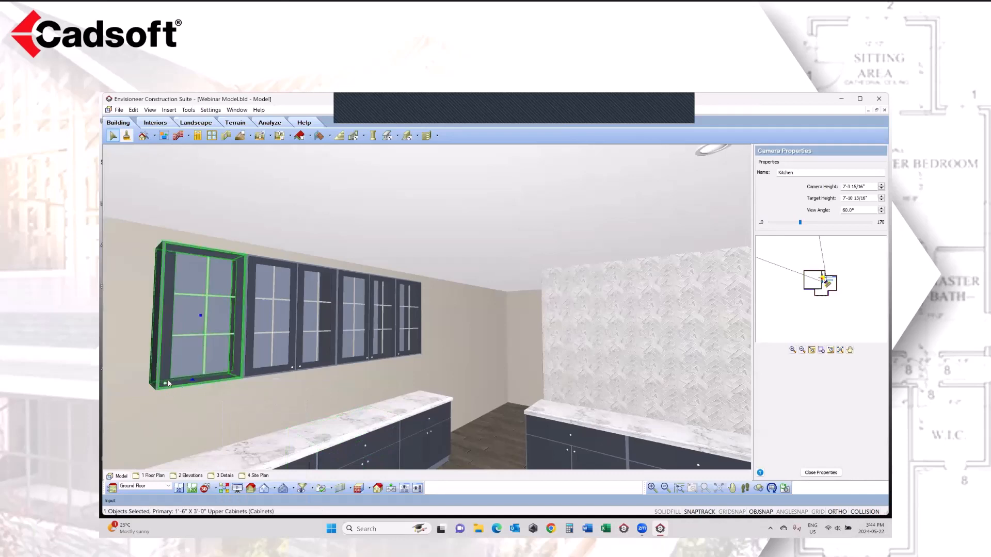
right_click(176, 206)
click(229, 236)
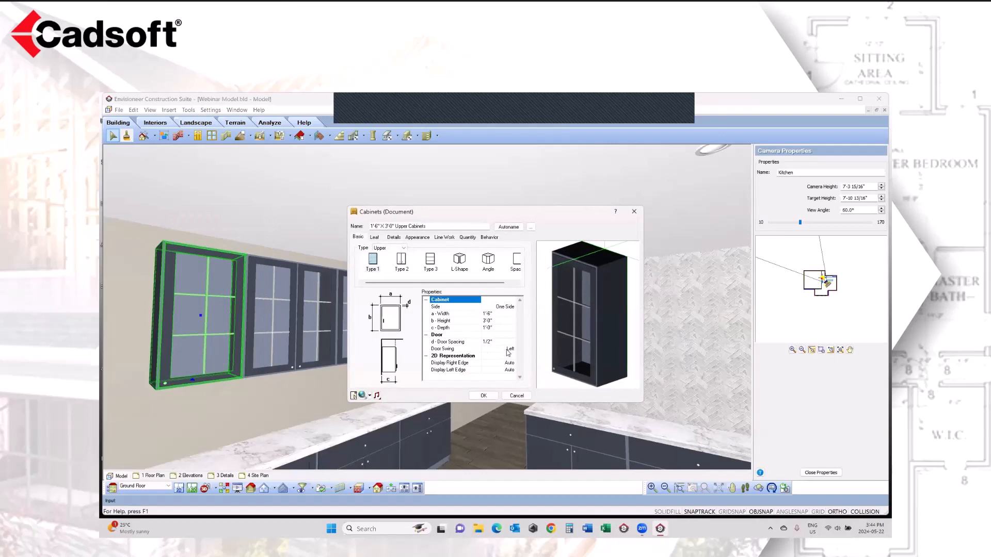
click(508, 350)
click(512, 349)
click(500, 362)
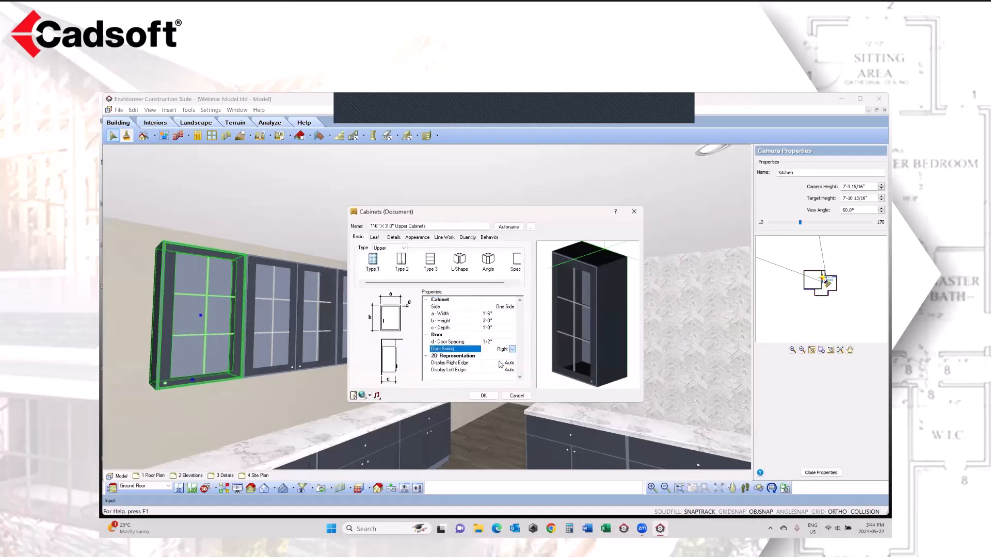
click(491, 395)
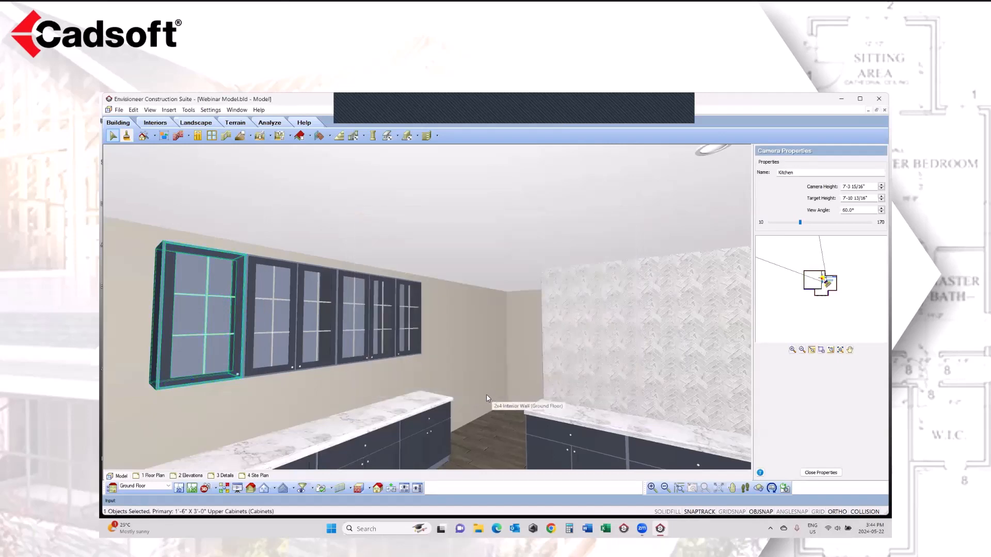
key(Escape)
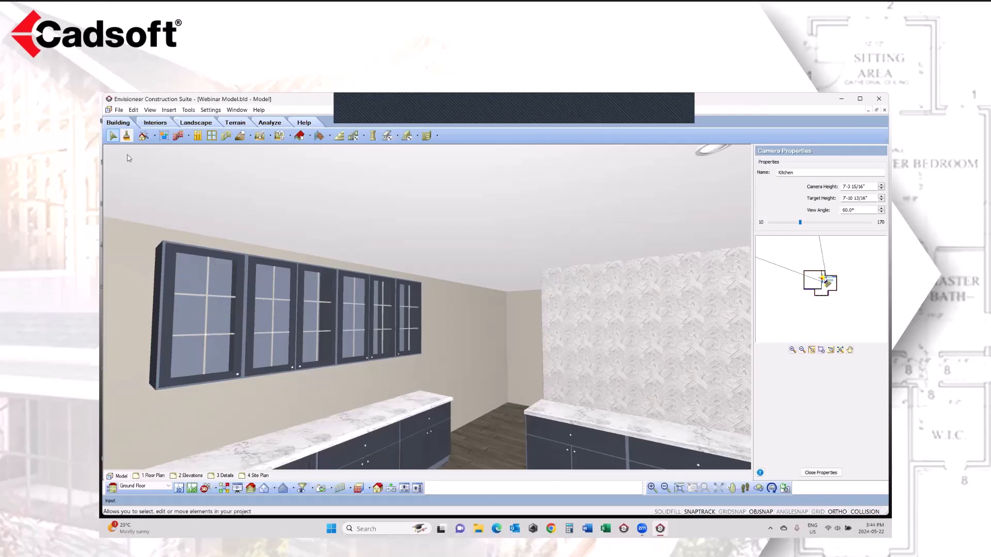
Step: Review the project's import options, including Object Wizard and 20-20 Design Import, and the commands for importing and exporting catalog items
click(119, 110)
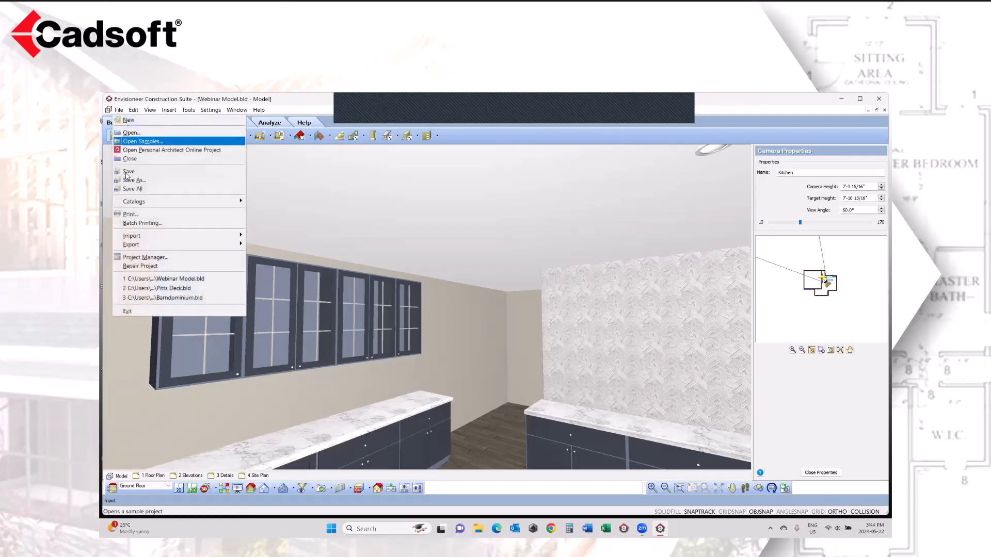
mouse_move(138, 237)
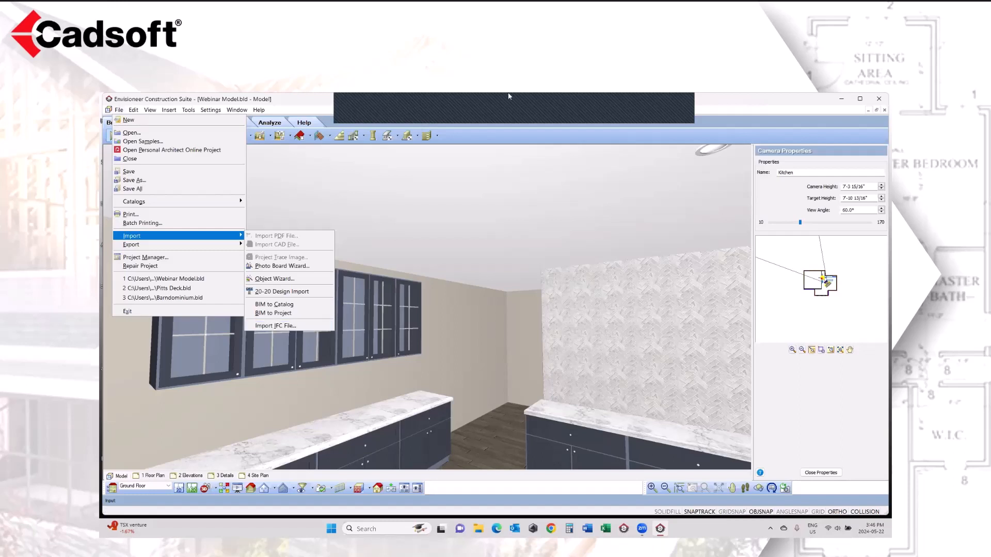
click(685, 138)
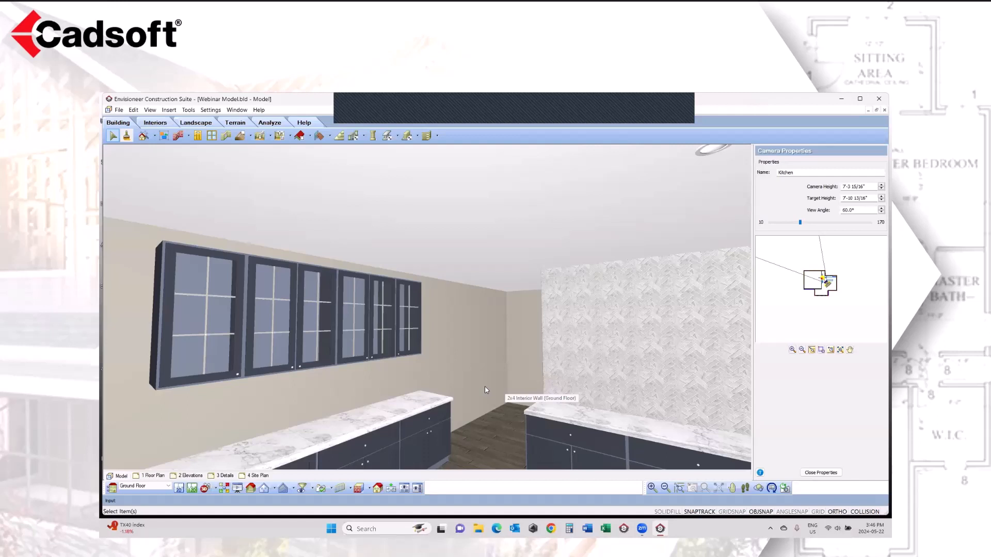
click(119, 110)
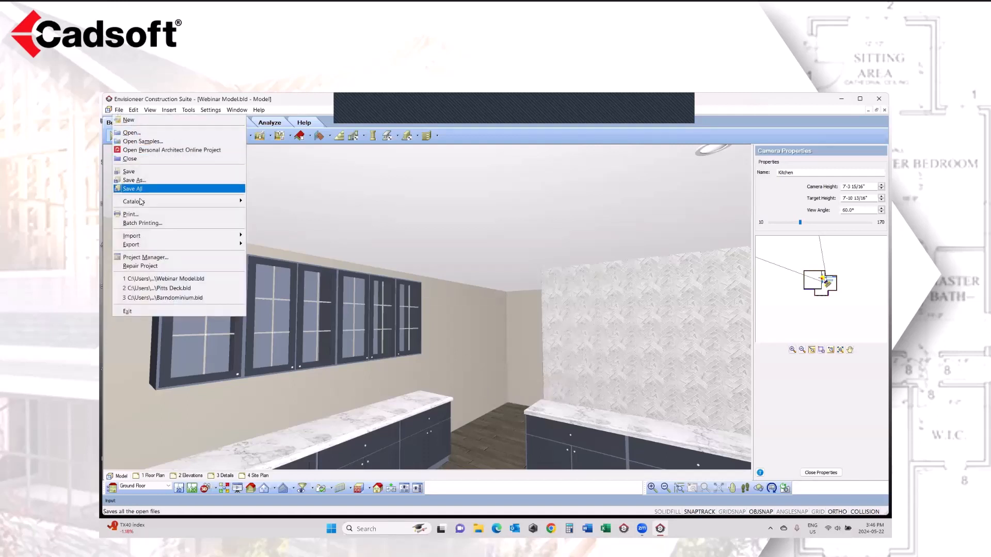
mouse_move(142, 202)
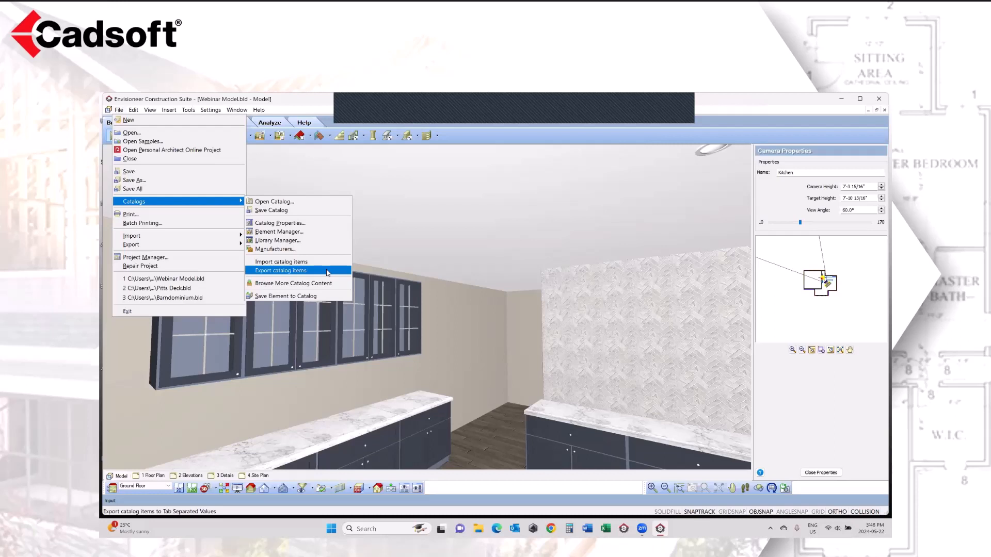
mouse_move(218, 237)
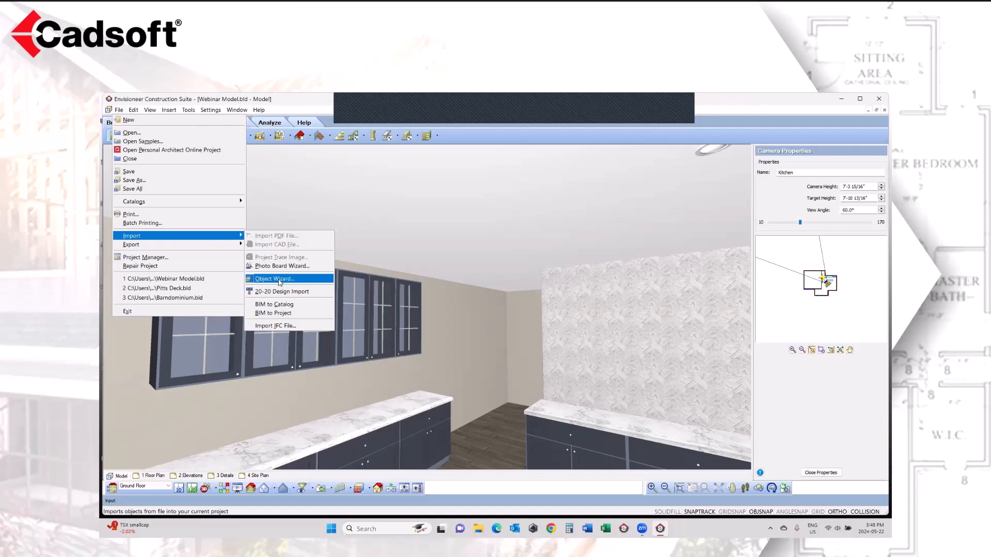
click(510, 138)
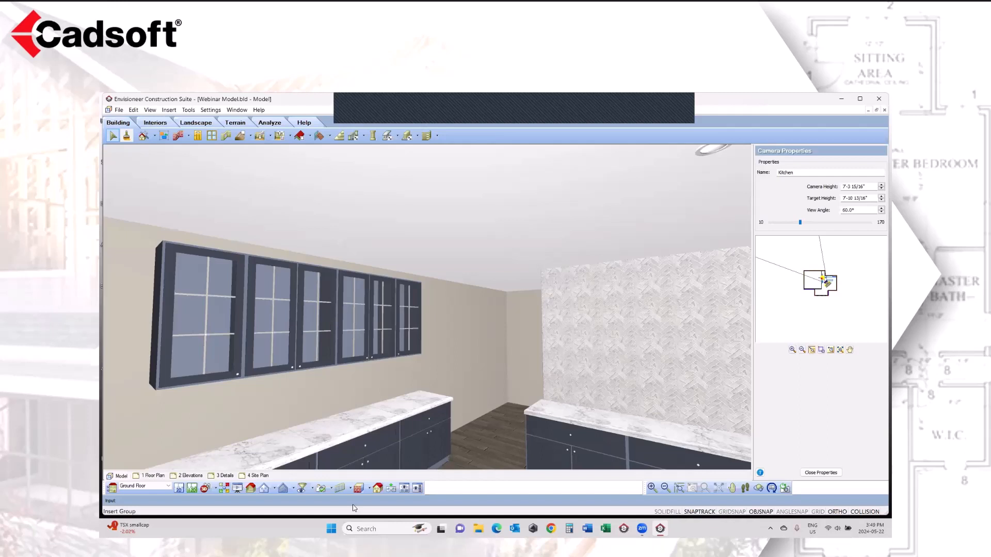
Step: Show the exterior of the house through the 3D Perspective camera
click(211, 489)
click(222, 452)
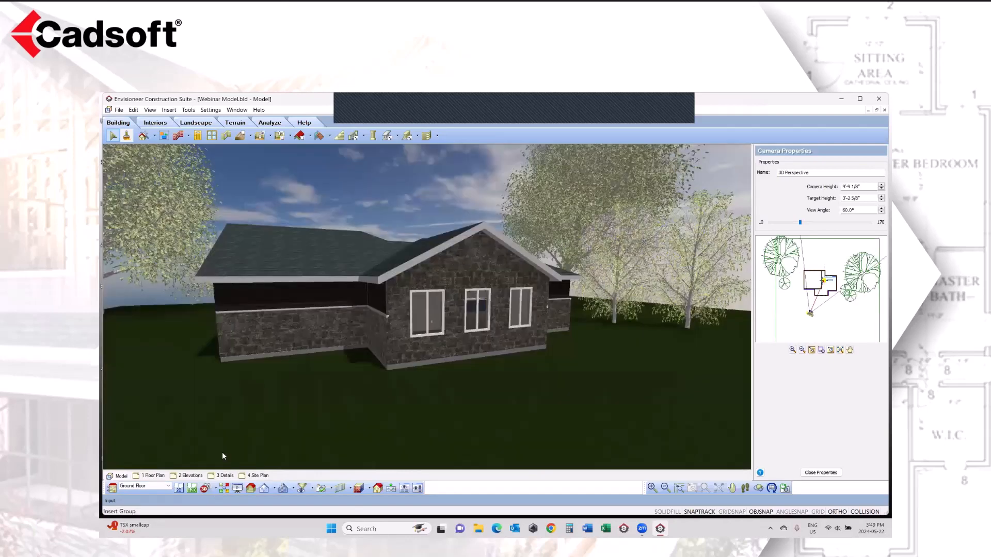
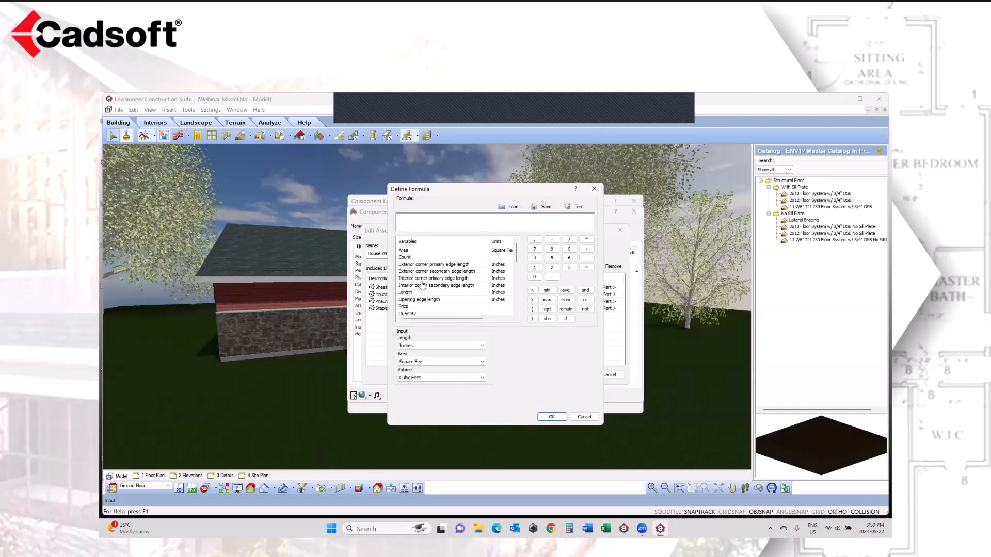
Step: Examine the formula variables for the Pneumatic Sheathing Stick Nails, then leave the formula, assembly and component layout dialogs without changes
mouse_move(517, 250)
mouse_down()
mouse_move(520, 288)
mouse_move(517, 246)
mouse_up()
click(585, 417)
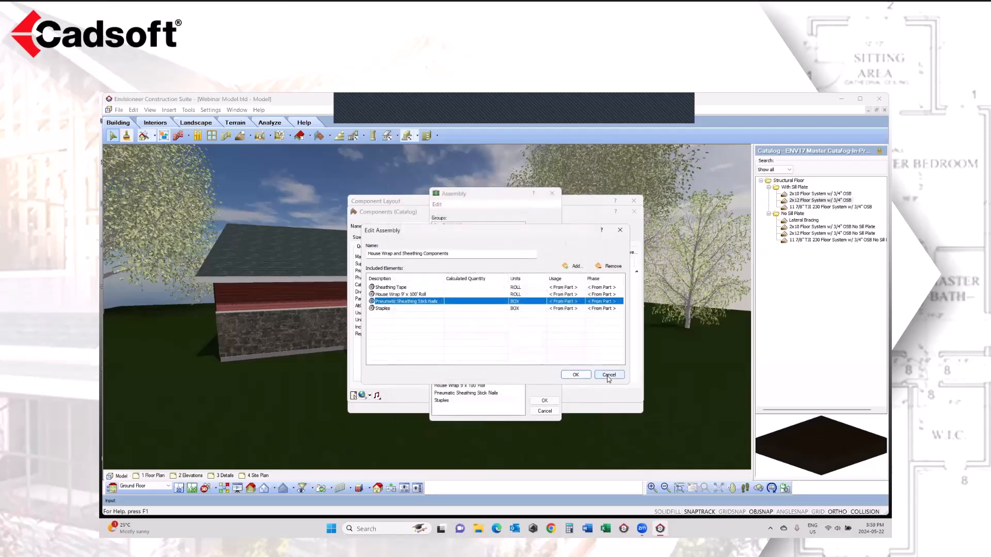
click(609, 375)
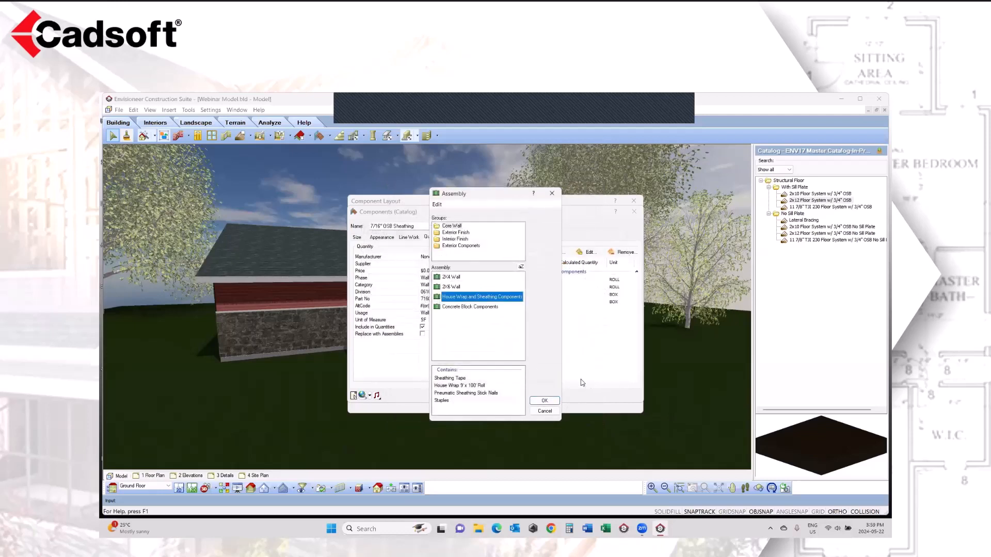
click(545, 411)
click(518, 400)
click(524, 412)
click(522, 408)
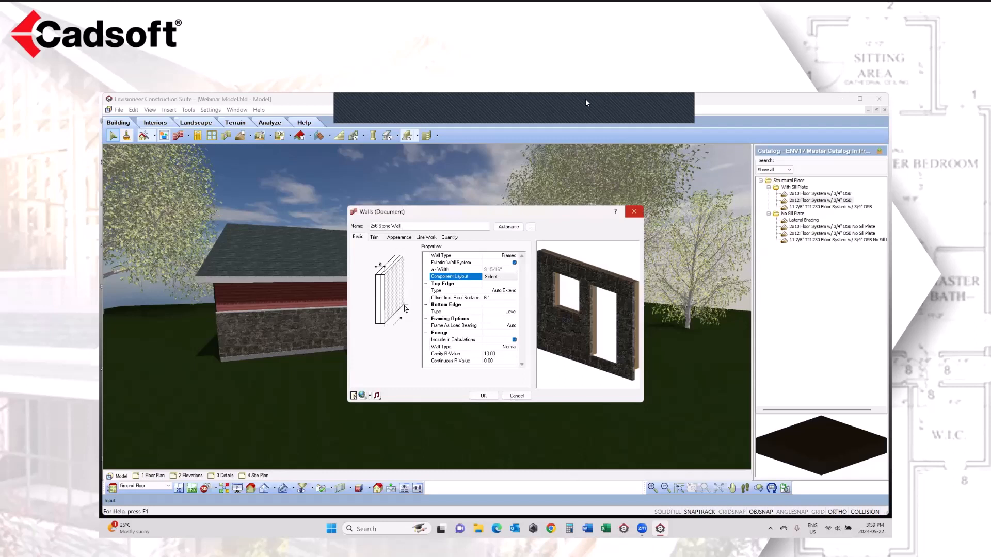
Step: Review the quantity assemblies of the 2x6 Stone Wall, including the items under Masonry Components, and close its properties
click(449, 237)
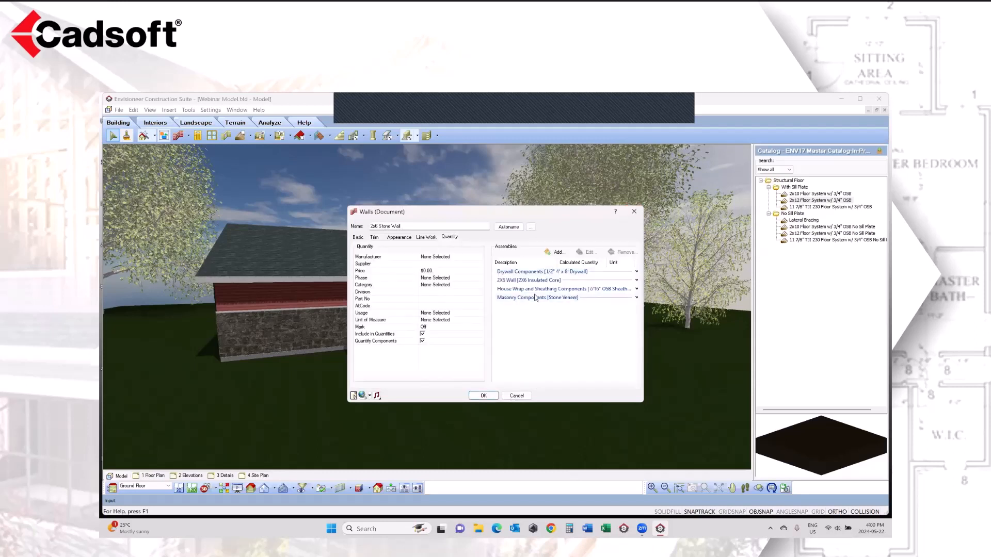
click(636, 298)
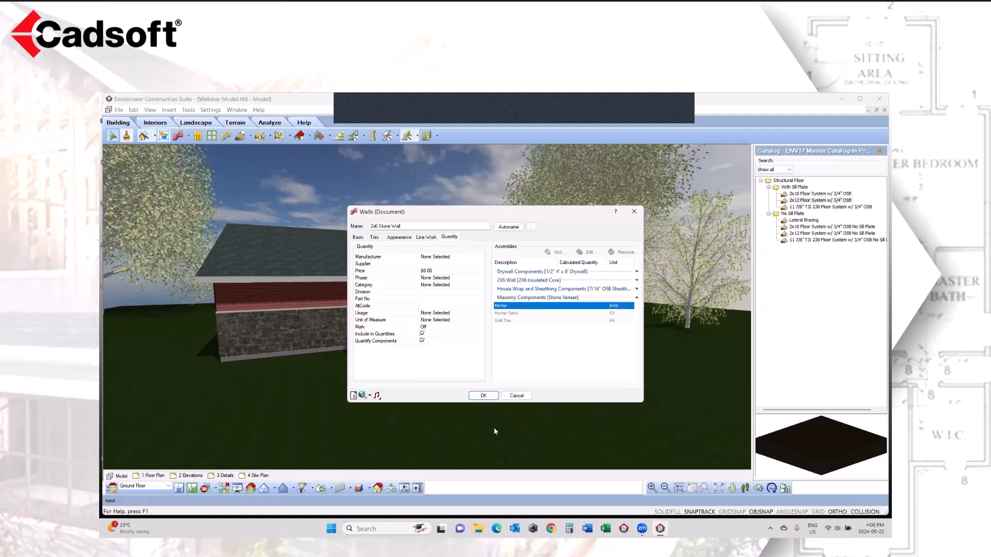
click(484, 396)
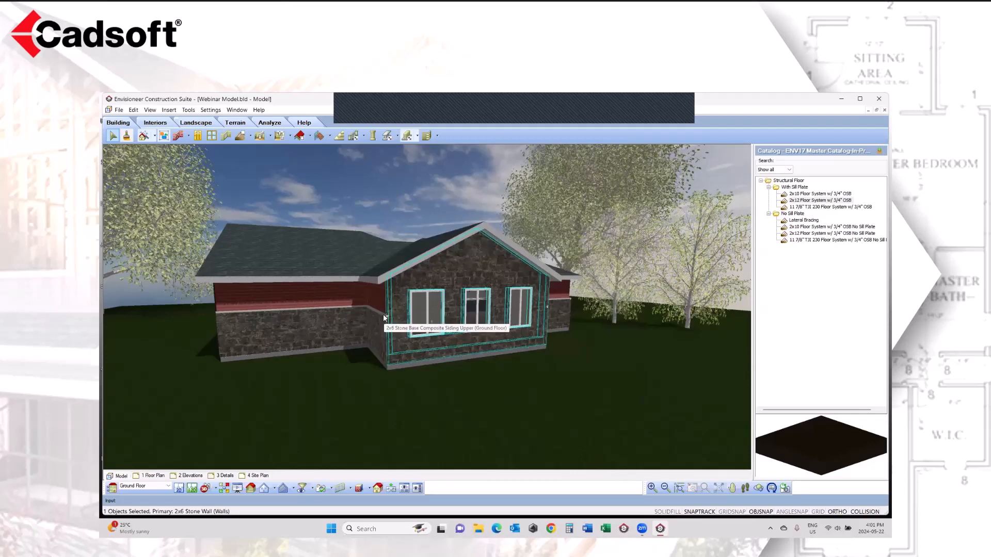
Step: Examine the trim packages of the 2x6 Stone Base Composite Siding Upper wall beside the stone gable
scroll(373, 311, up, 6)
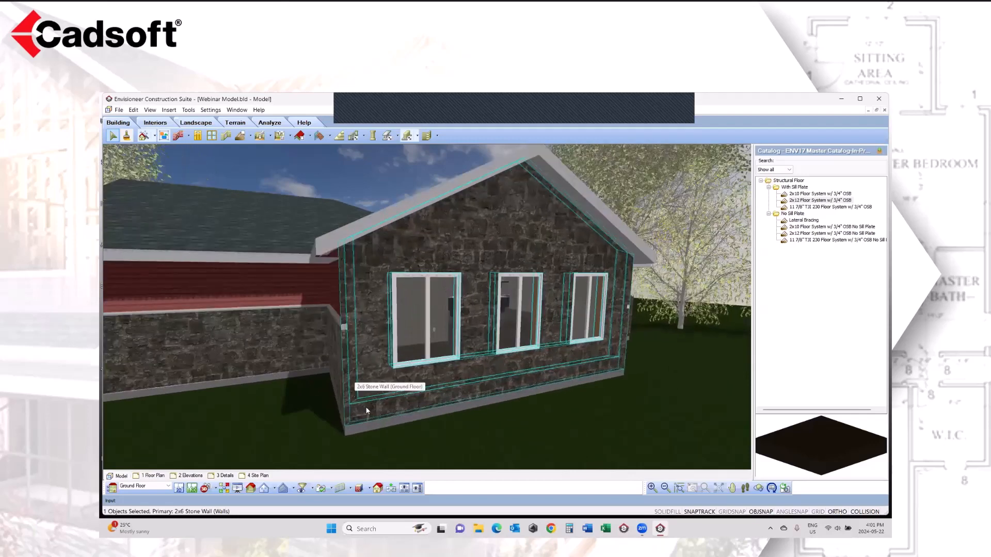
mouse_move(307, 432)
mouse_down()
mouse_move(243, 394)
mouse_move(222, 351)
mouse_move(250, 349)
mouse_move(310, 413)
mouse_up()
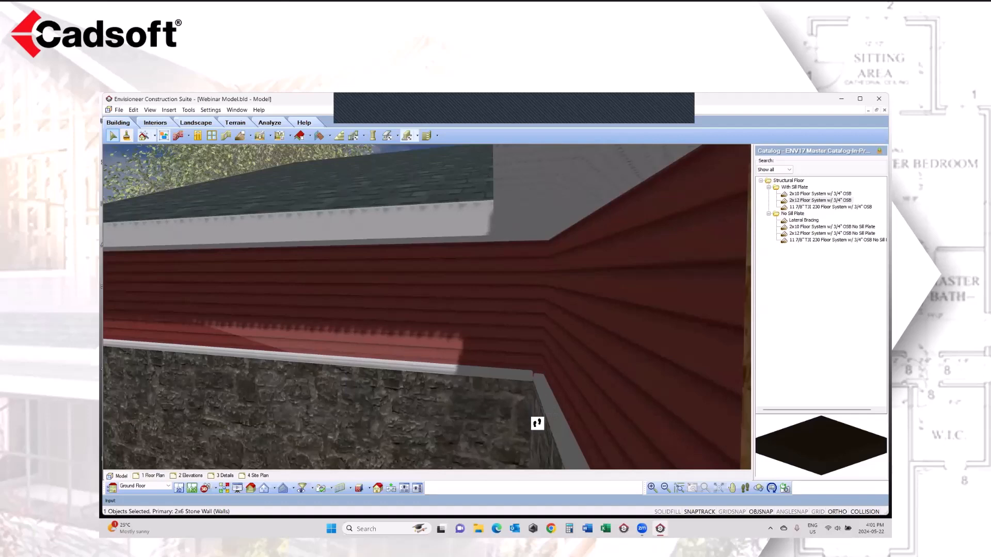
right_click(574, 331)
click(629, 336)
click(628, 333)
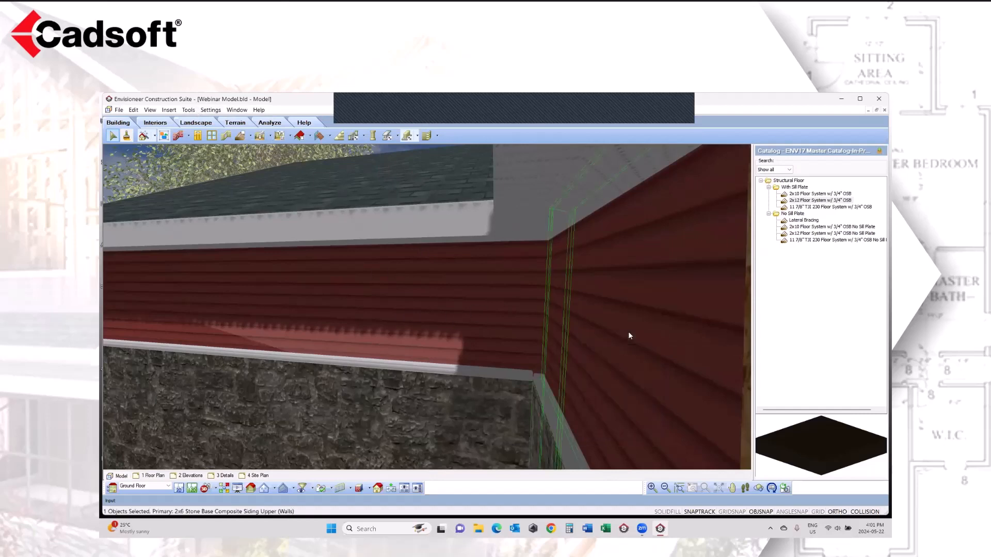
right_click(628, 333)
click(646, 138)
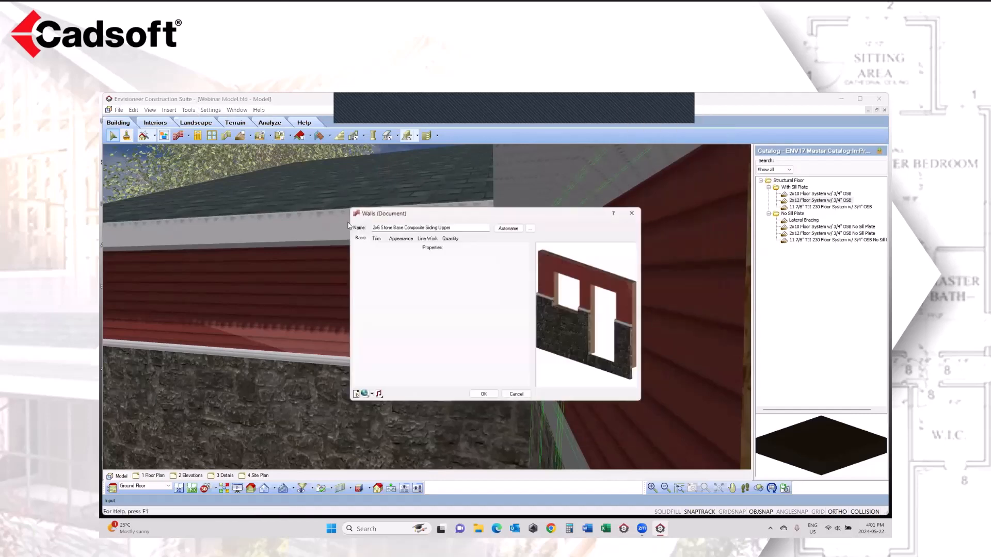
click(375, 238)
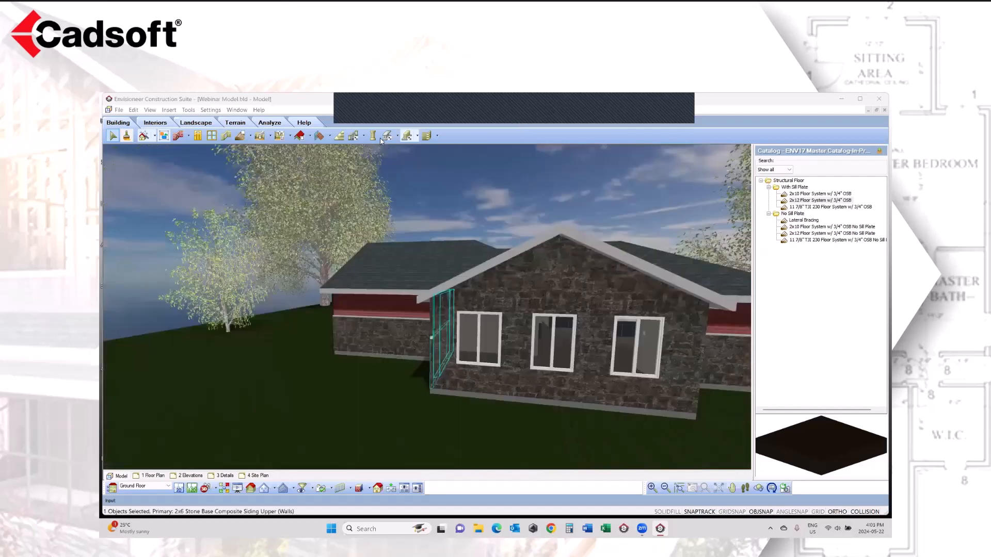
Step: Start a copy of the 2x10 dimensional lumber member, look through the available profile types up to Custom, and discard the copy
click(385, 138)
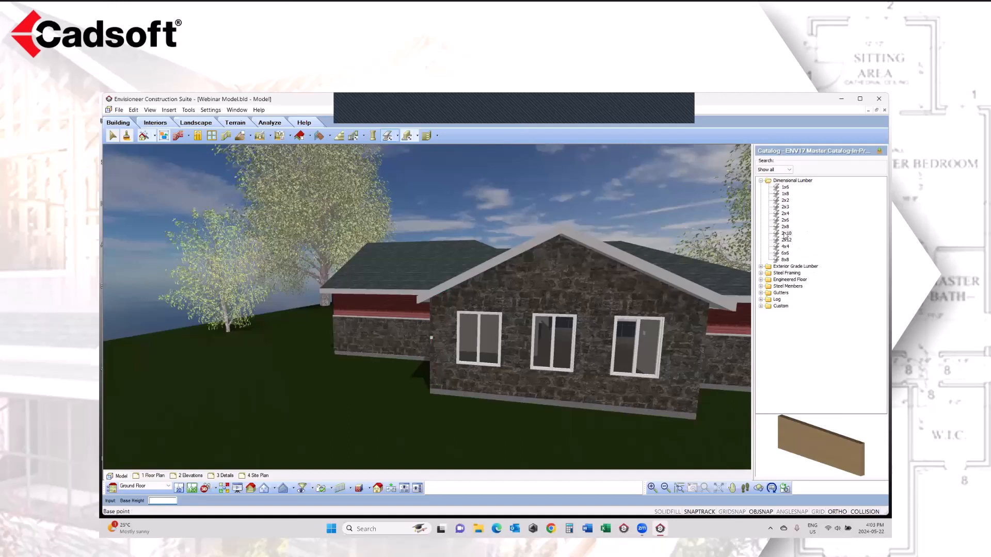
right_click(785, 235)
click(799, 248)
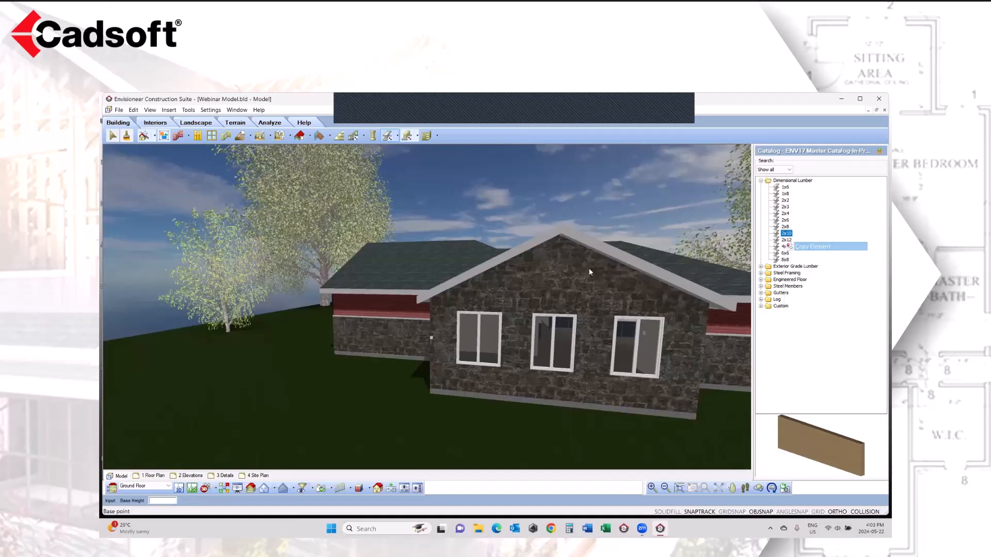
drag(375, 283, 411, 284)
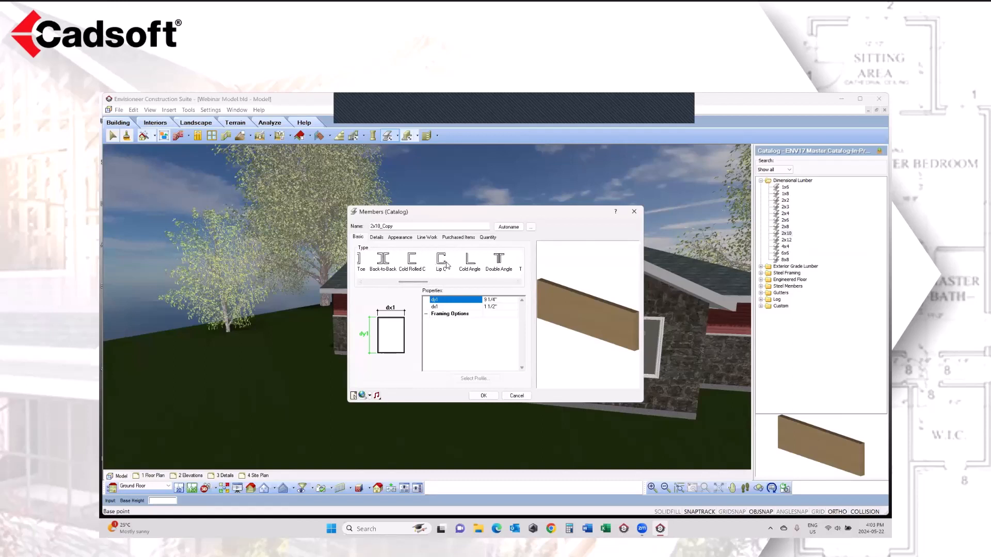
drag(417, 284, 484, 281)
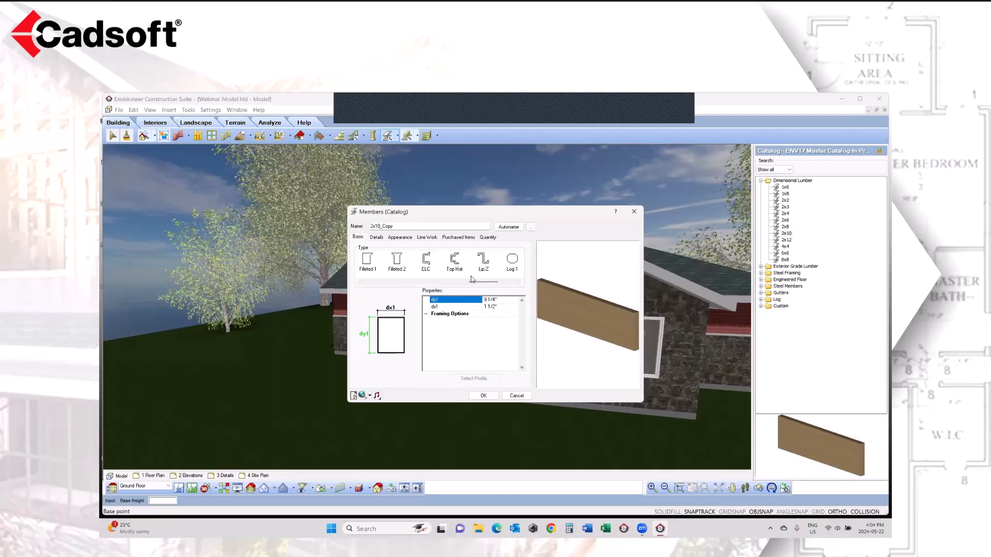
drag(478, 283, 494, 283)
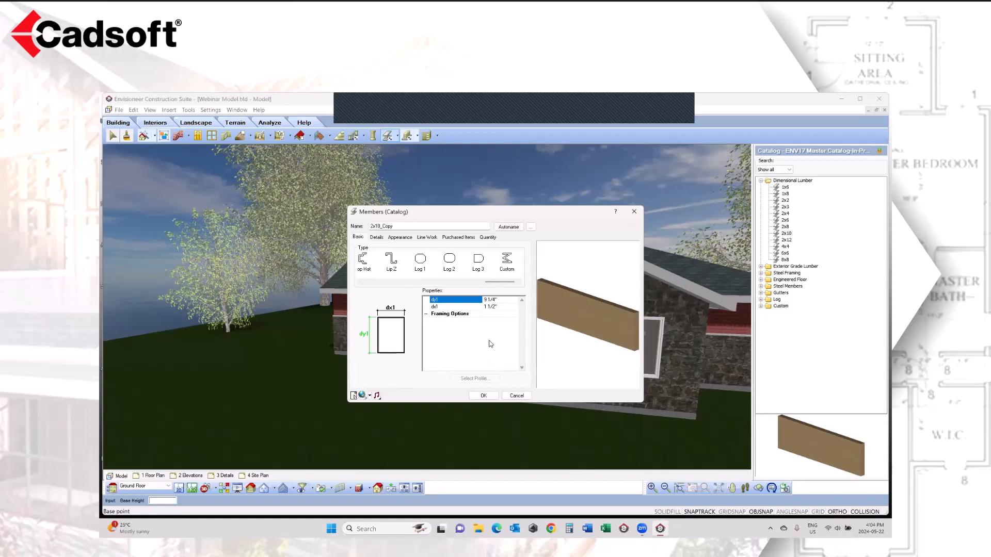
click(518, 396)
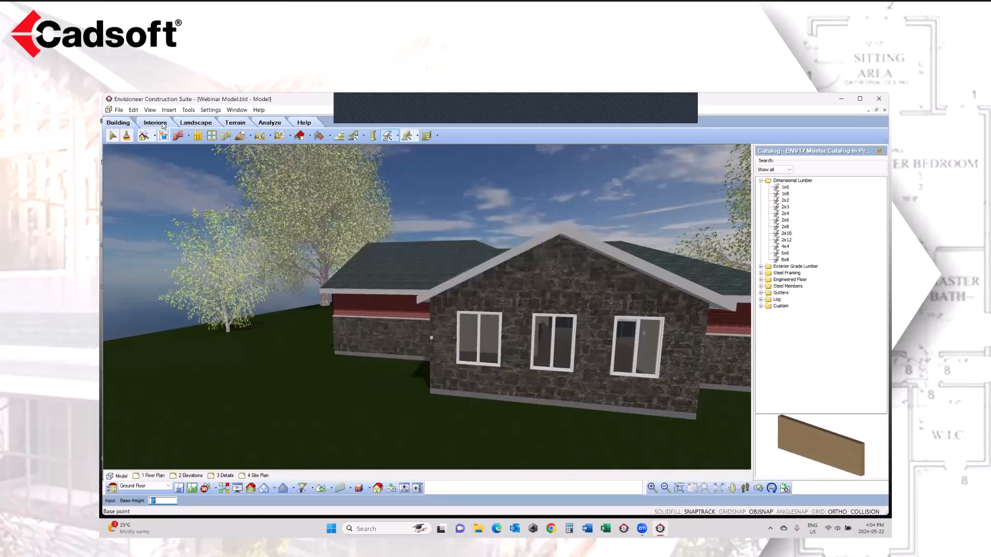
Step: Look through the Hardware catalog group, previewing the post cap, several joist hangers and Hurricane Tie - H1, without placing any item
click(163, 126)
click(289, 135)
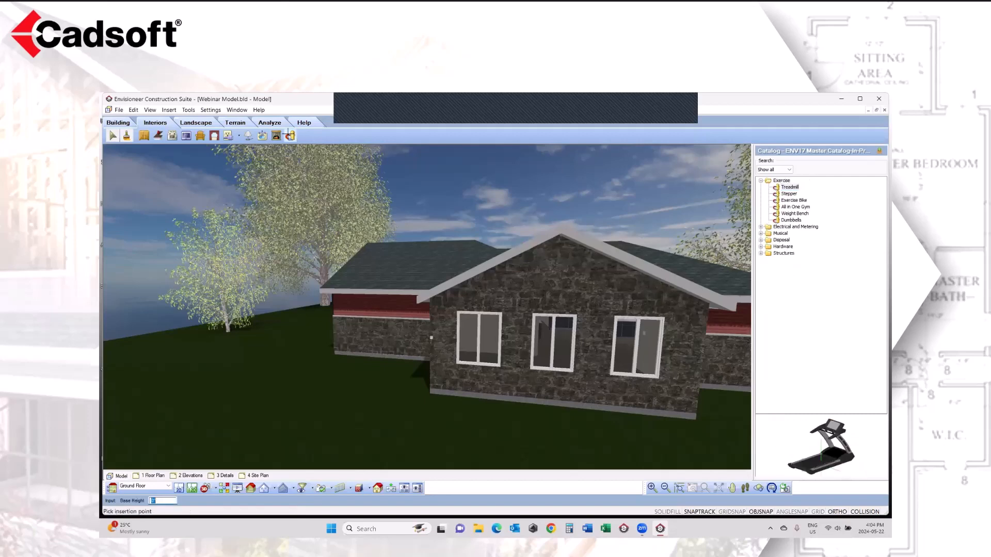
click(761, 247)
click(795, 260)
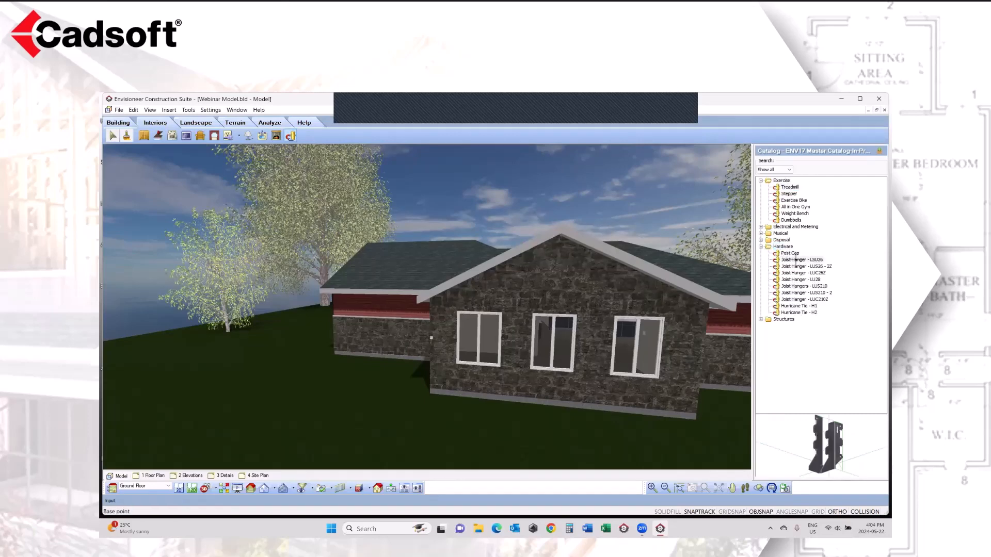
click(793, 254)
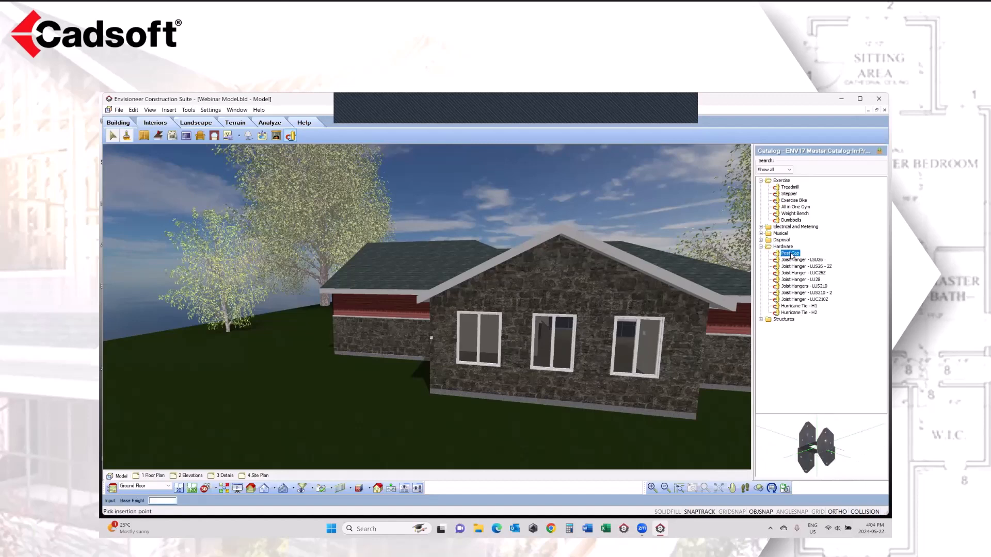
click(793, 267)
click(793, 273)
click(793, 280)
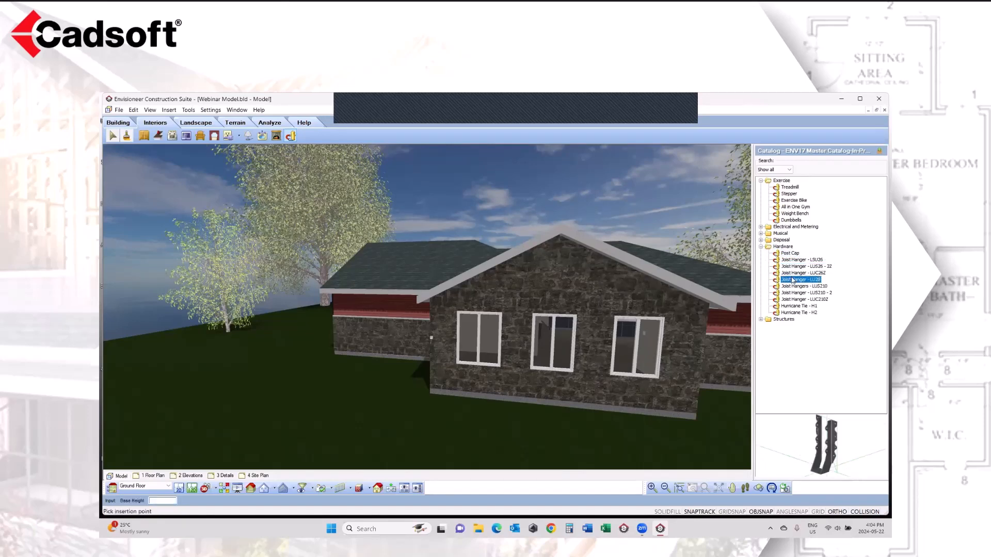
click(803, 306)
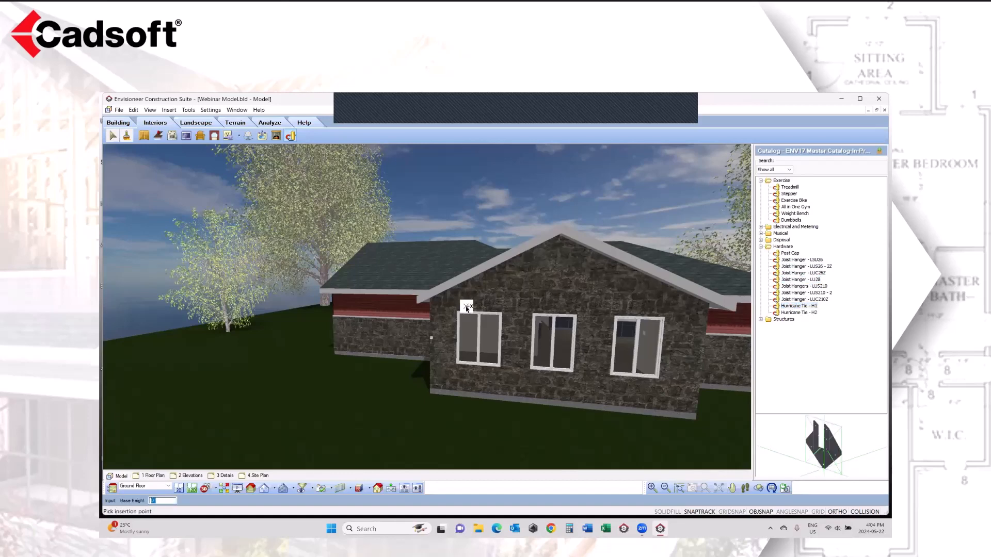
right_click(366, 377)
click(386, 383)
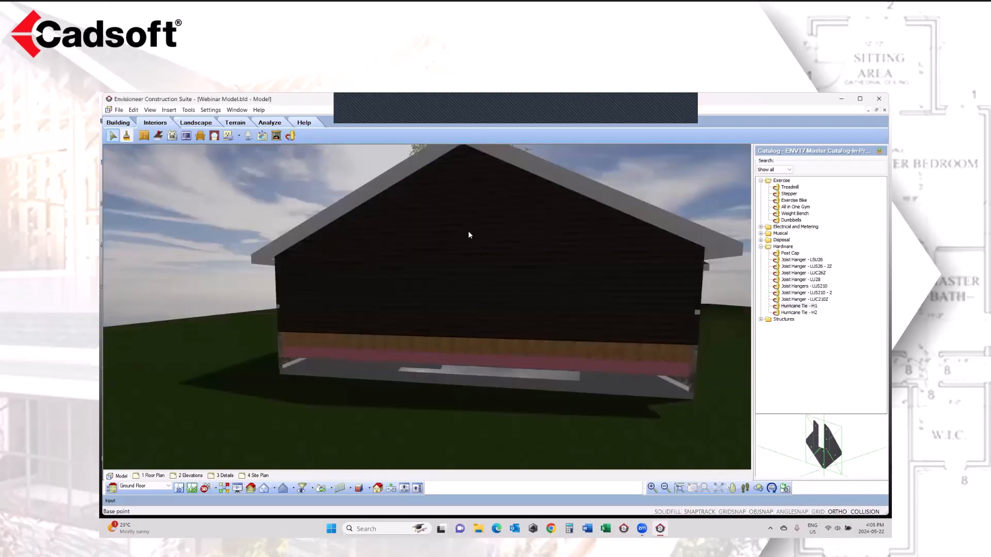
Step: Add the PVC Exterior Siding Trim Package to the 2x6 Vinyl Siding Wall under the dark gable
right_click(461, 229)
click(484, 236)
click(465, 240)
right_click(464, 240)
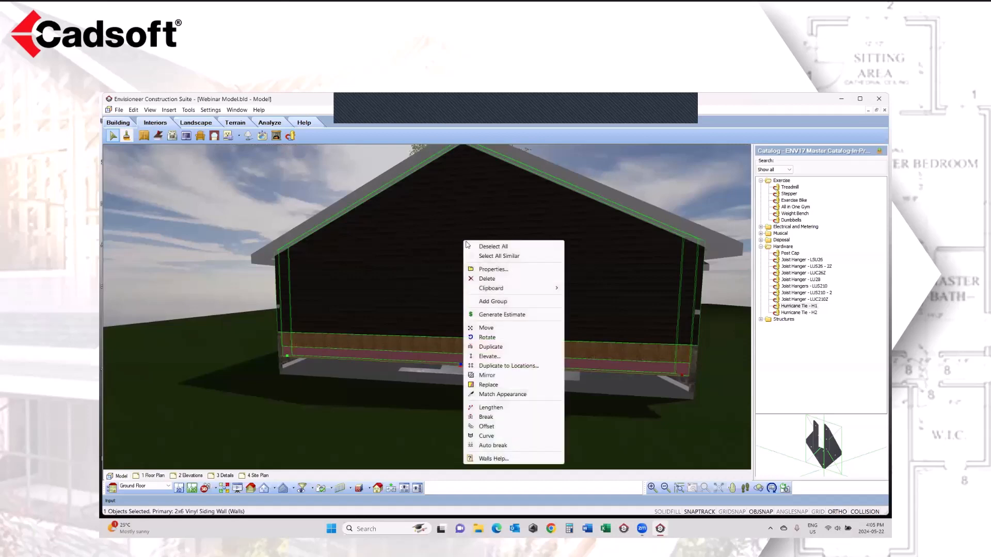
click(494, 268)
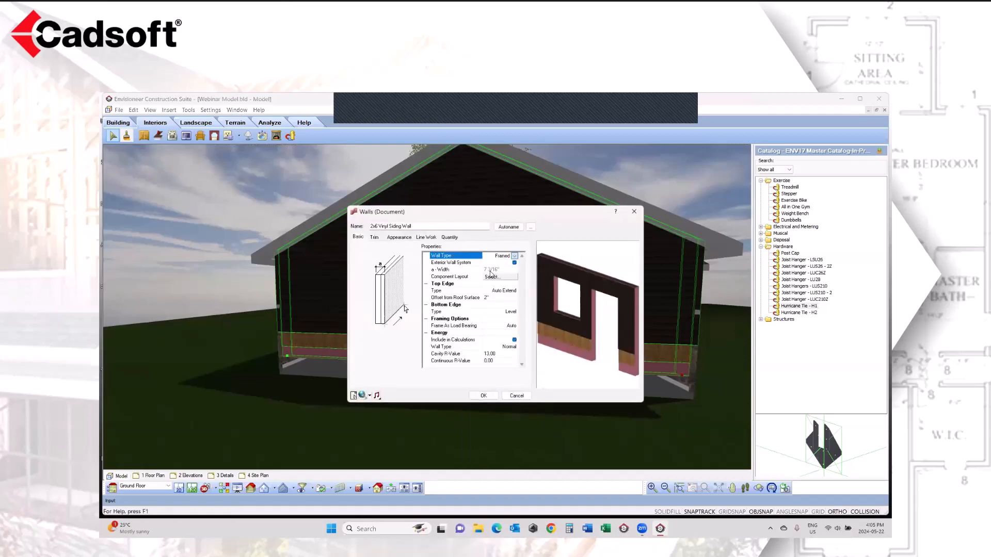
click(375, 238)
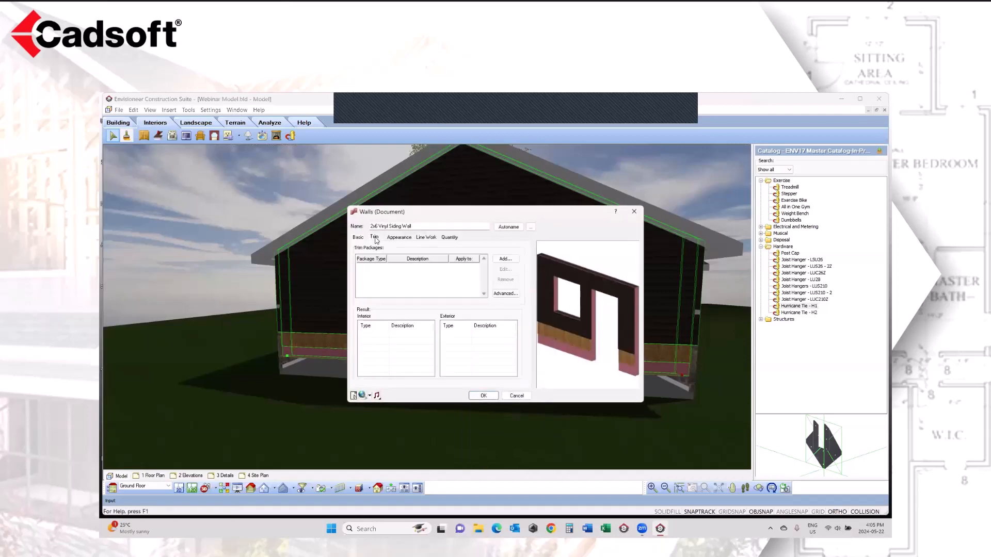
click(505, 258)
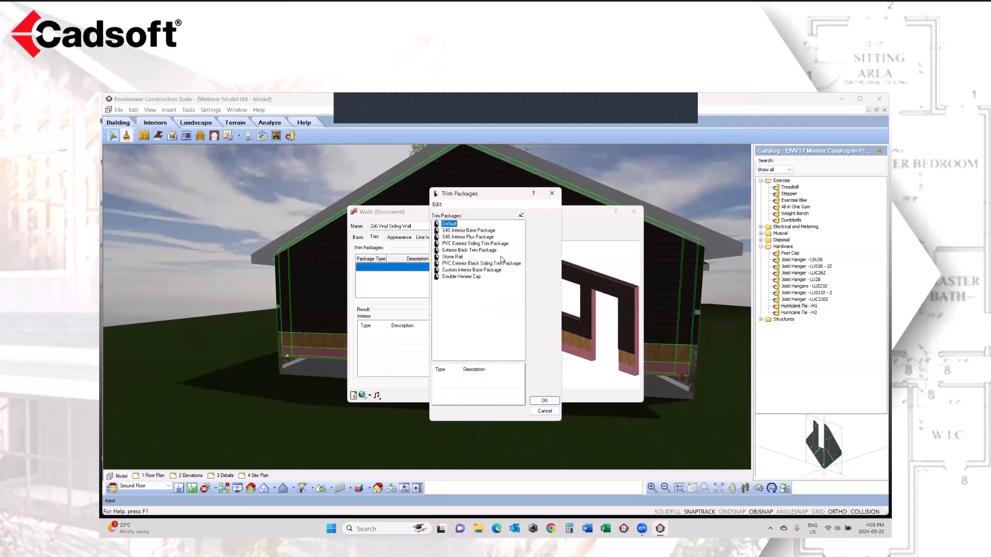
click(455, 264)
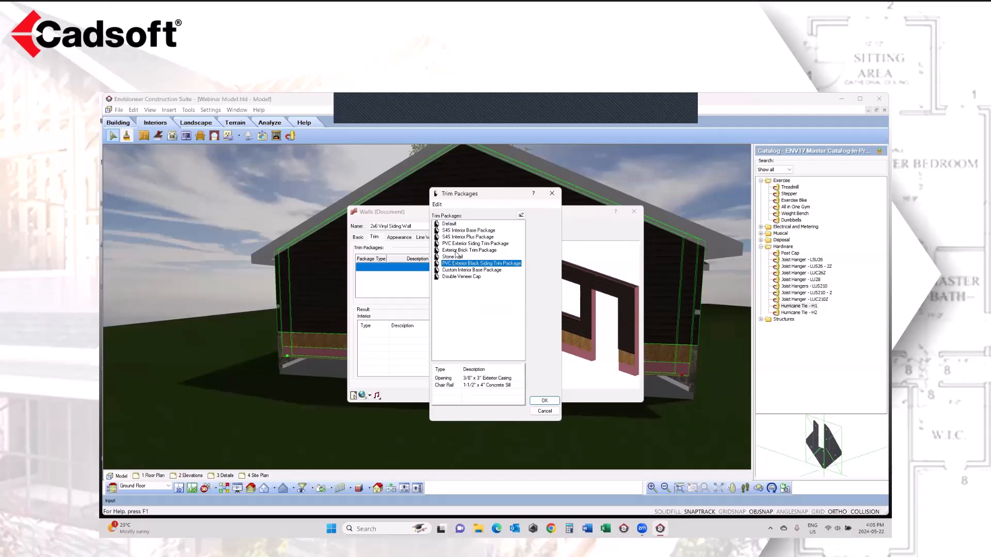
click(456, 245)
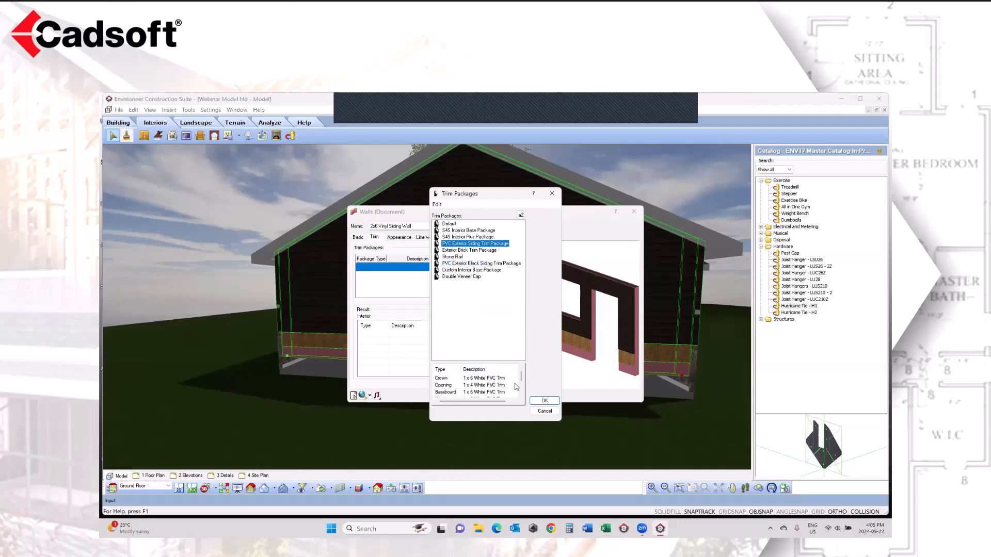
click(542, 401)
click(483, 395)
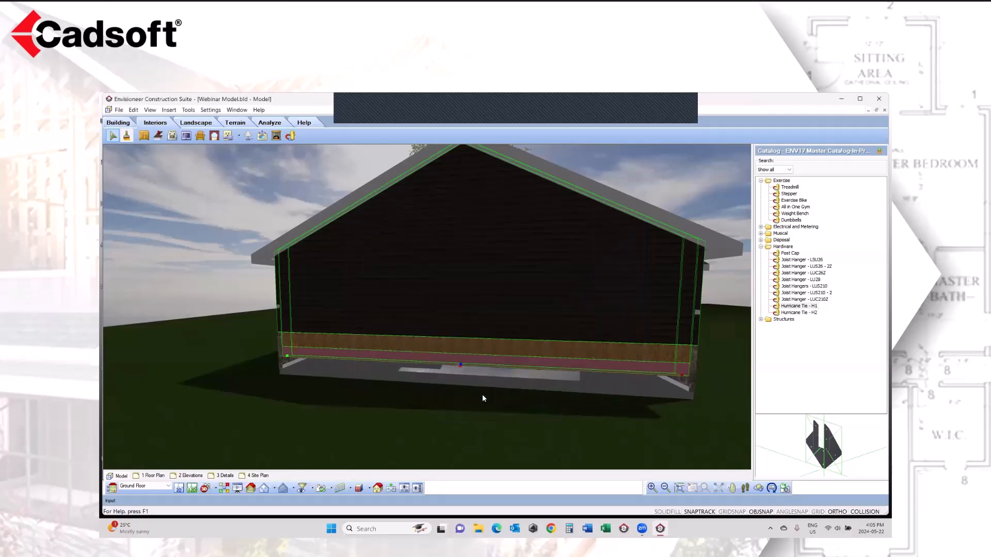
click(226, 252)
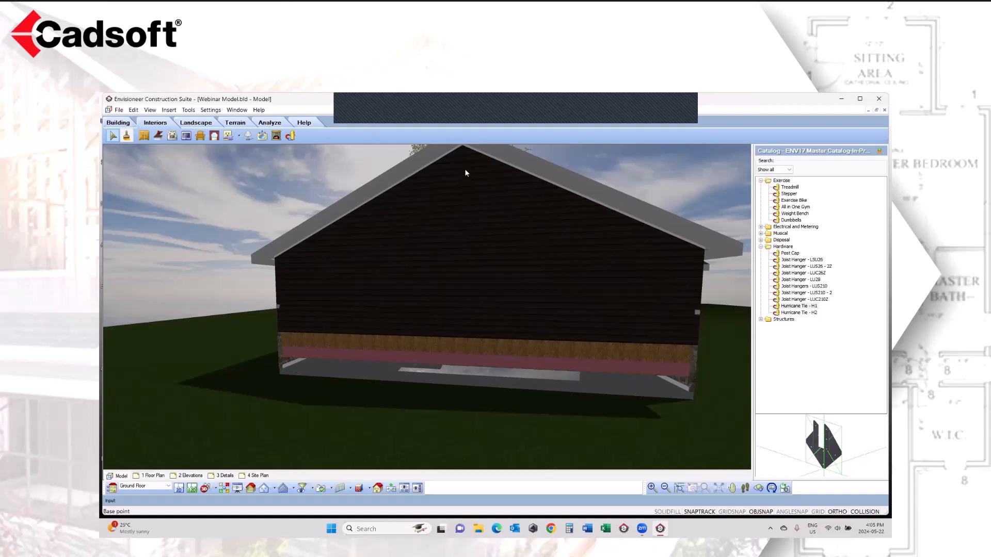
Step: Review the advanced trim settings of the PVC Exterior Siding Trim Package on the 2x6 Vinyl Siding Wall under the dark gable, without changing them
click(477, 194)
right_click(477, 194)
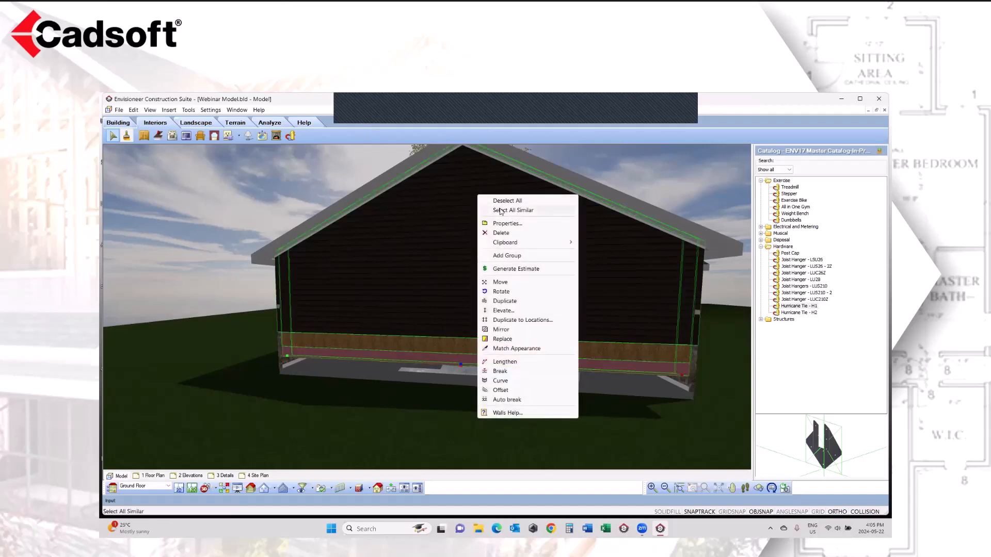
click(510, 223)
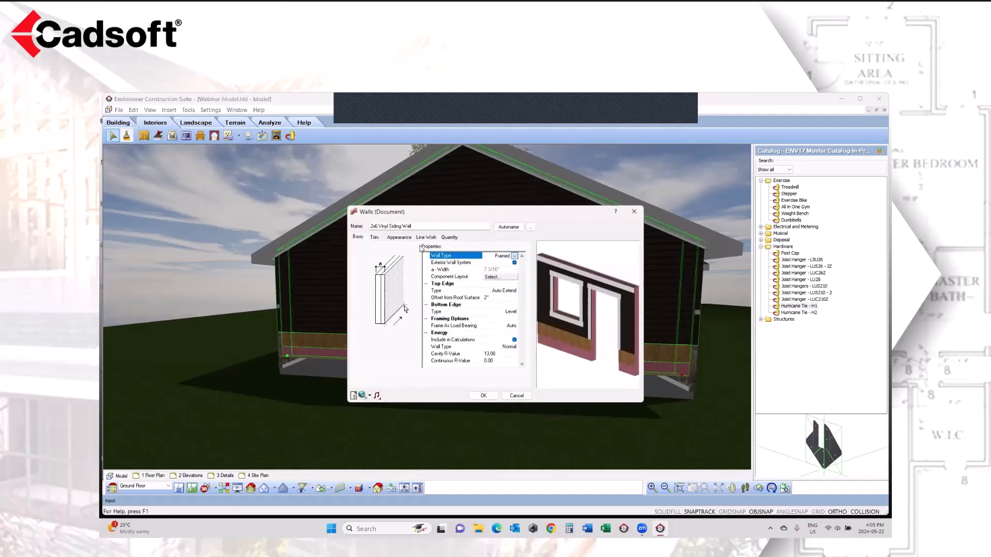
click(375, 238)
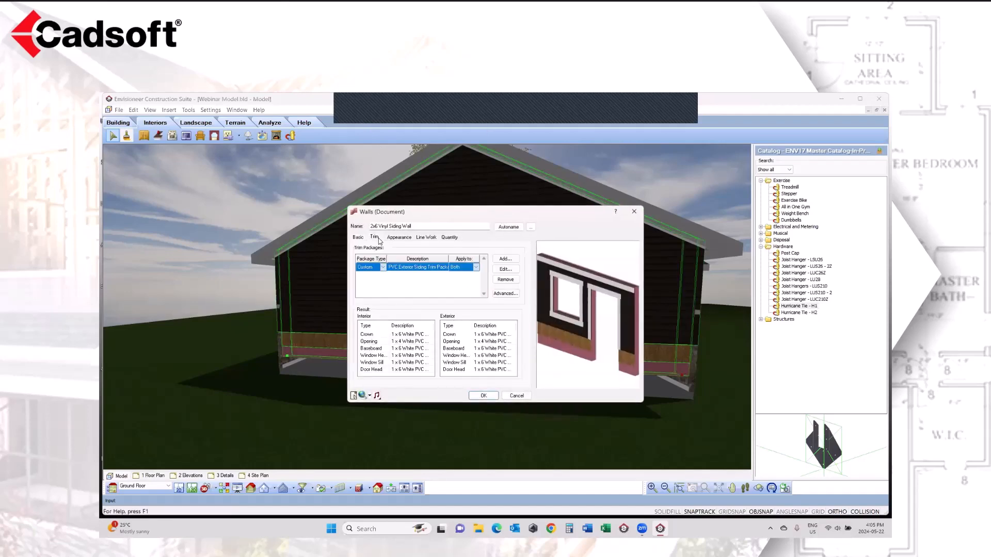
click(502, 294)
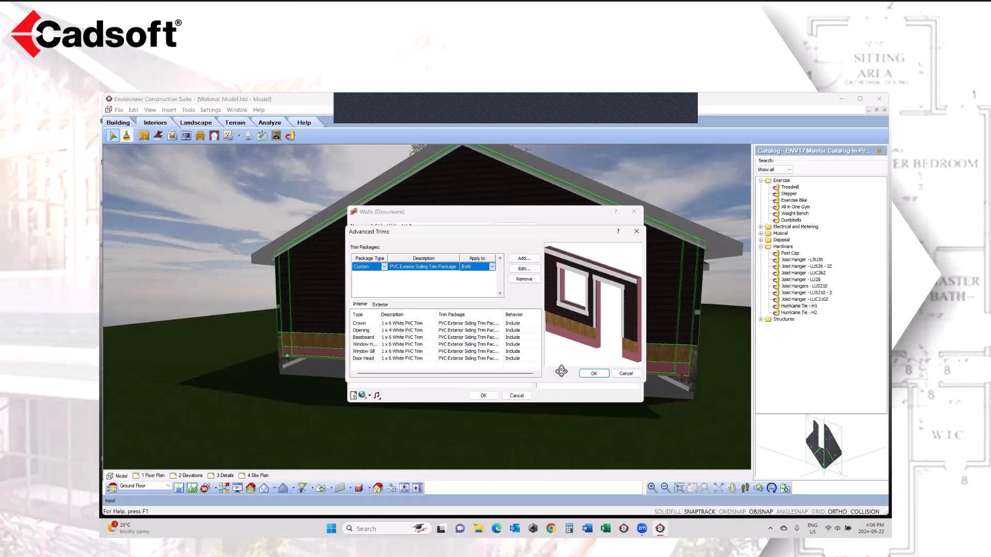
click(621, 375)
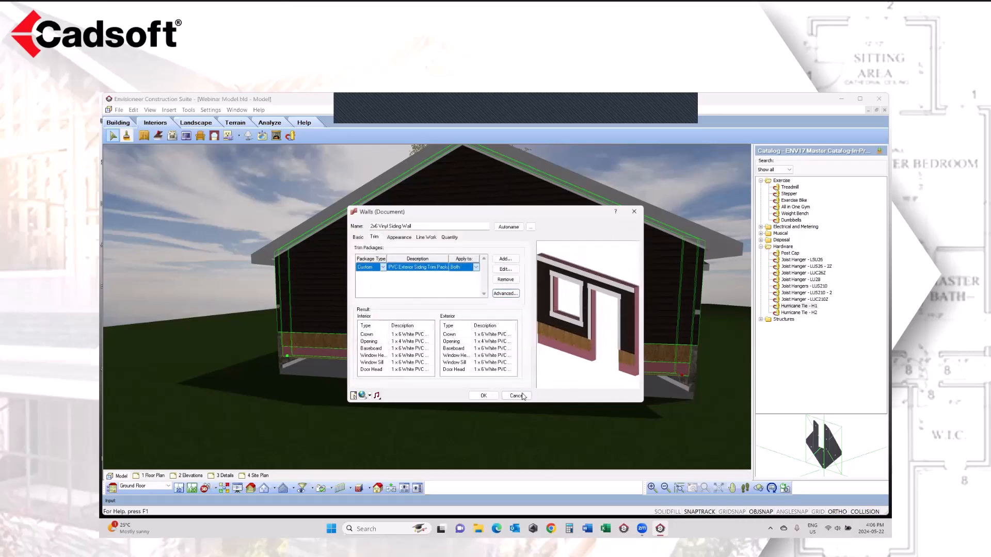
click(517, 396)
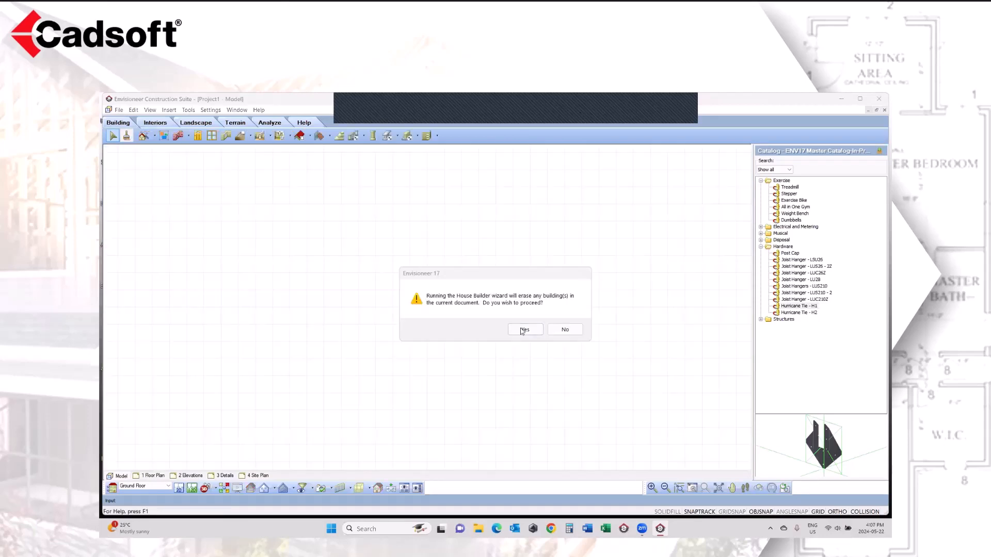
Step: Start a new House Builder Wizard project with 2 floors, a Full Basement foundation and the plain rectangular shape without a garage
click(522, 328)
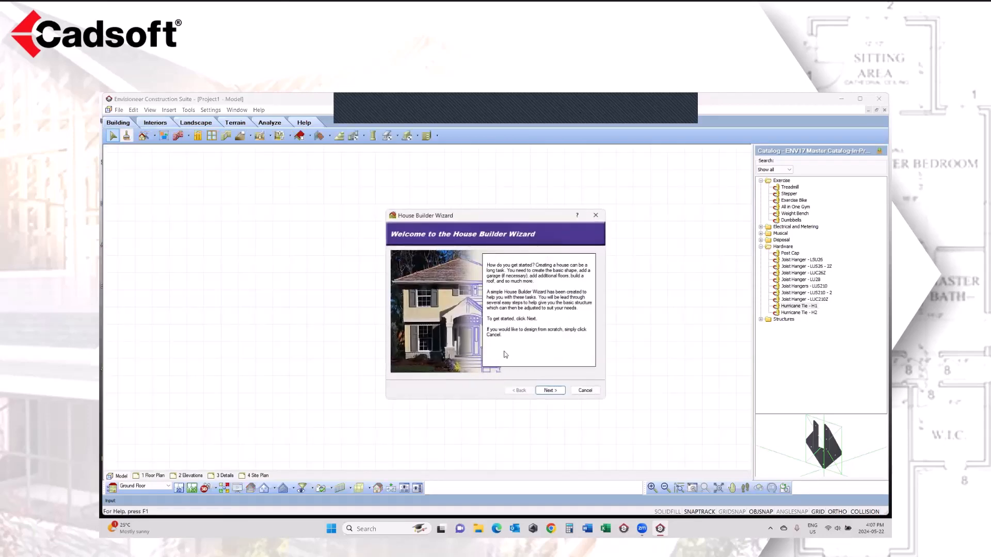
click(549, 391)
click(488, 269)
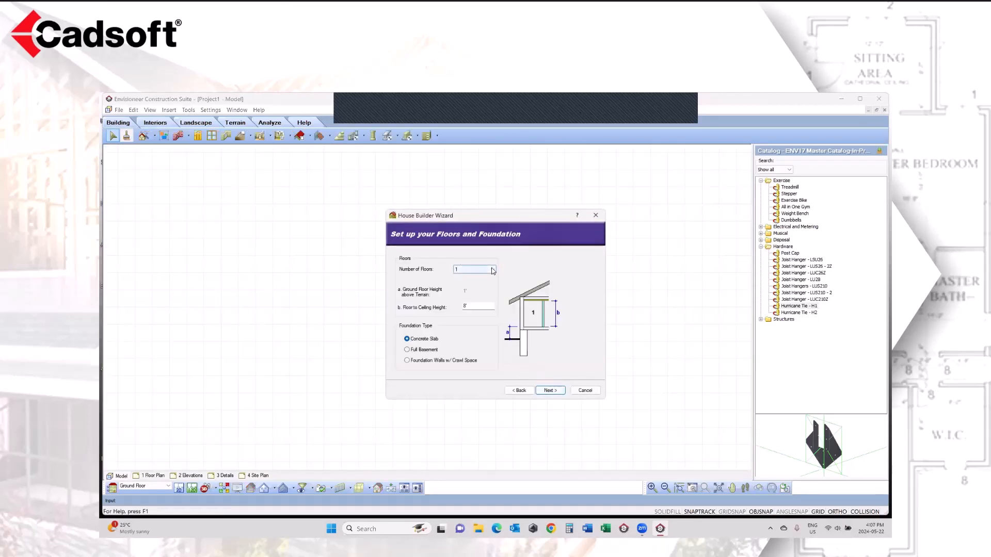
click(486, 283)
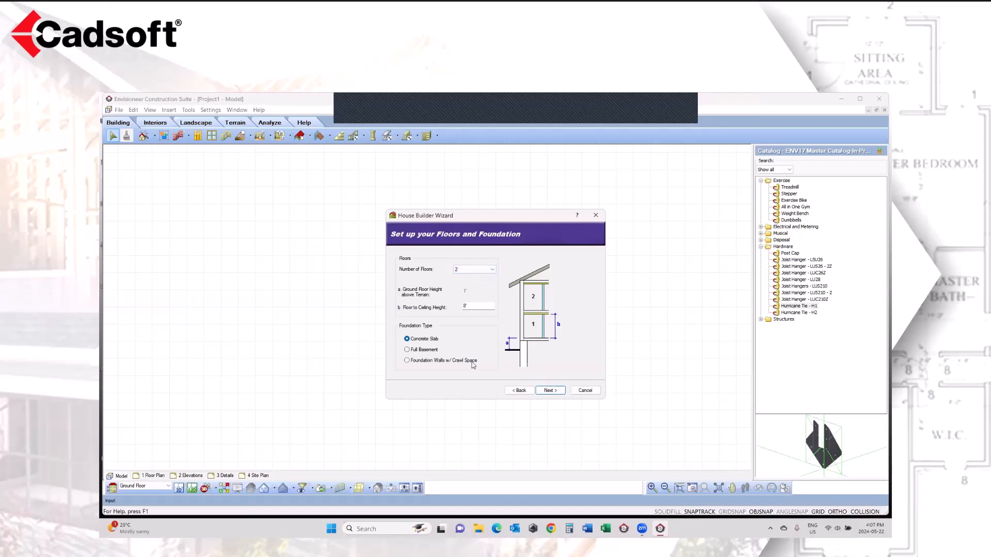
click(413, 353)
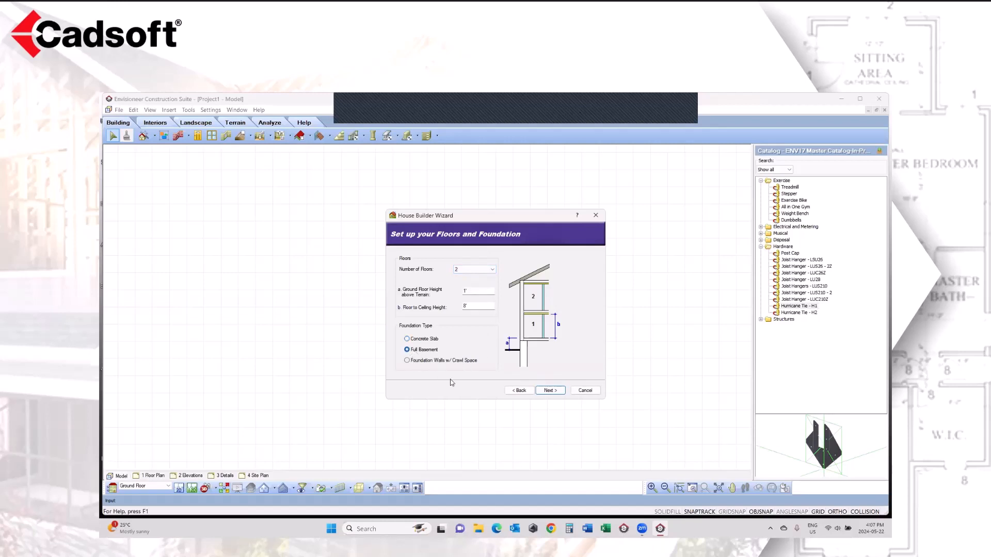
click(551, 392)
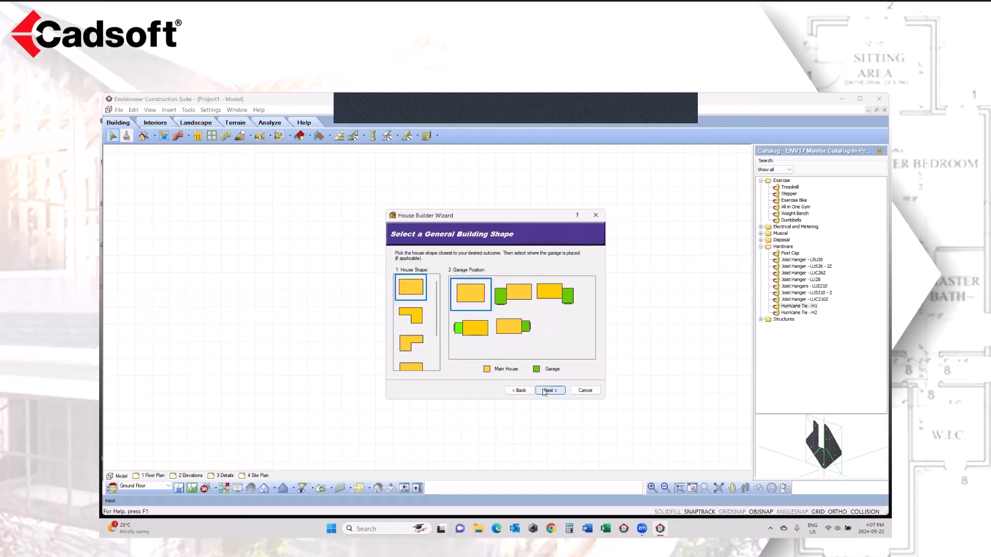
click(544, 392)
click(550, 391)
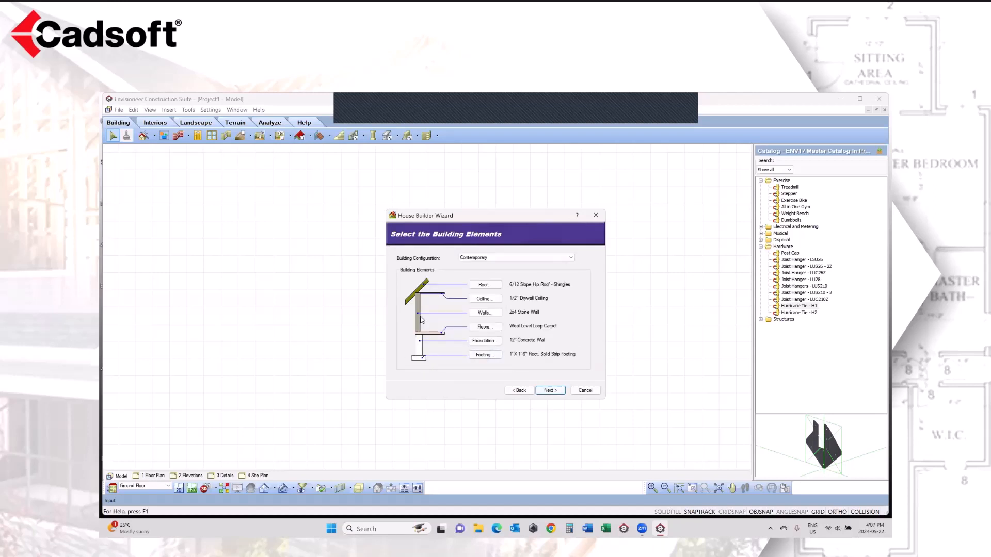
Step: Go back through the wizard to review the floors and foundation settings, and return to the building elements
click(510, 392)
click(510, 391)
click(510, 392)
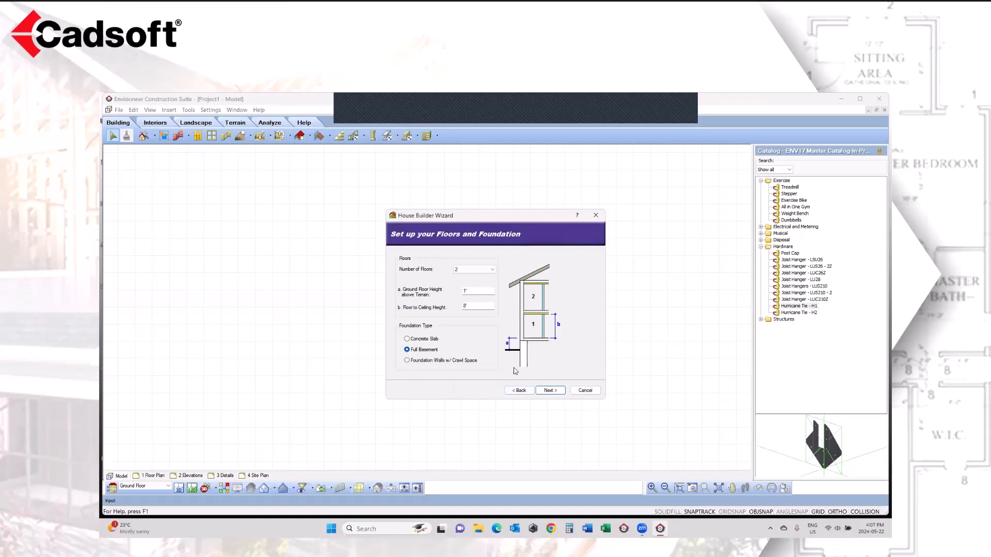
click(554, 394)
click(551, 392)
click(548, 392)
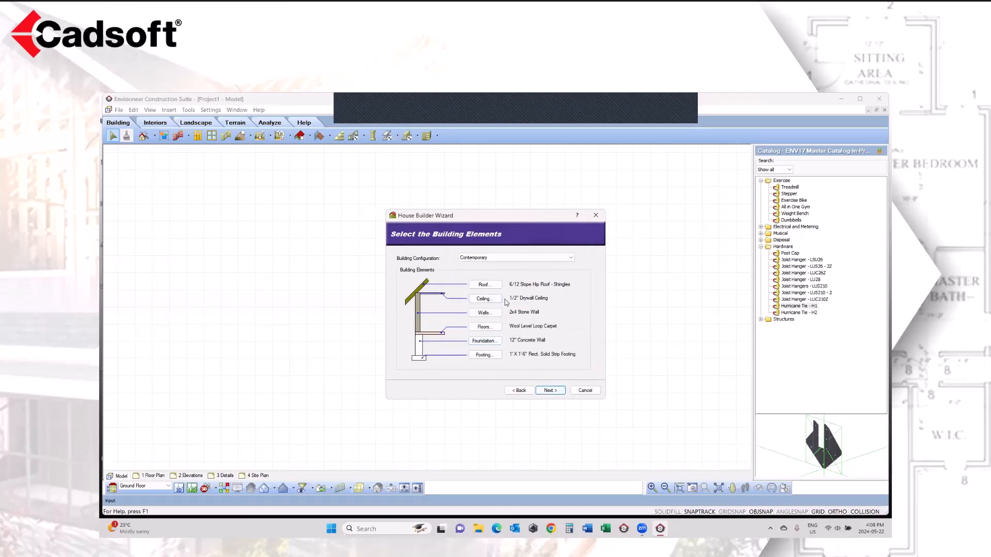
Step: Build the house with the Contemporary building configuration and close the help window
click(550, 391)
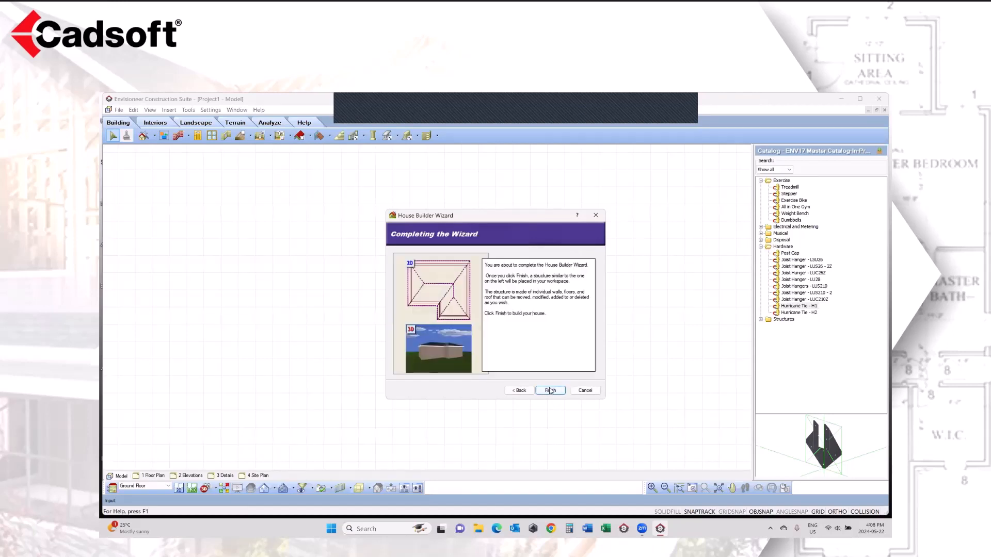
click(550, 391)
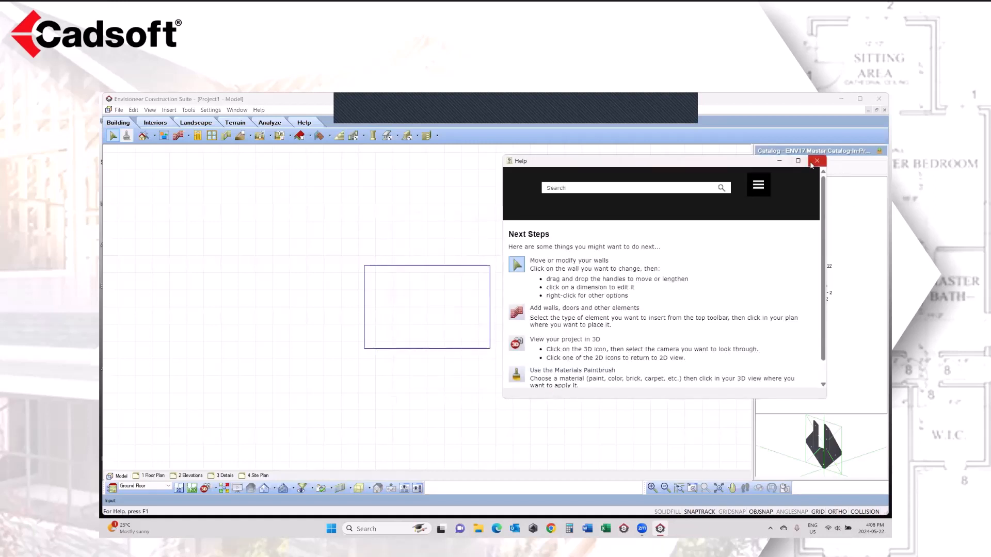
click(818, 162)
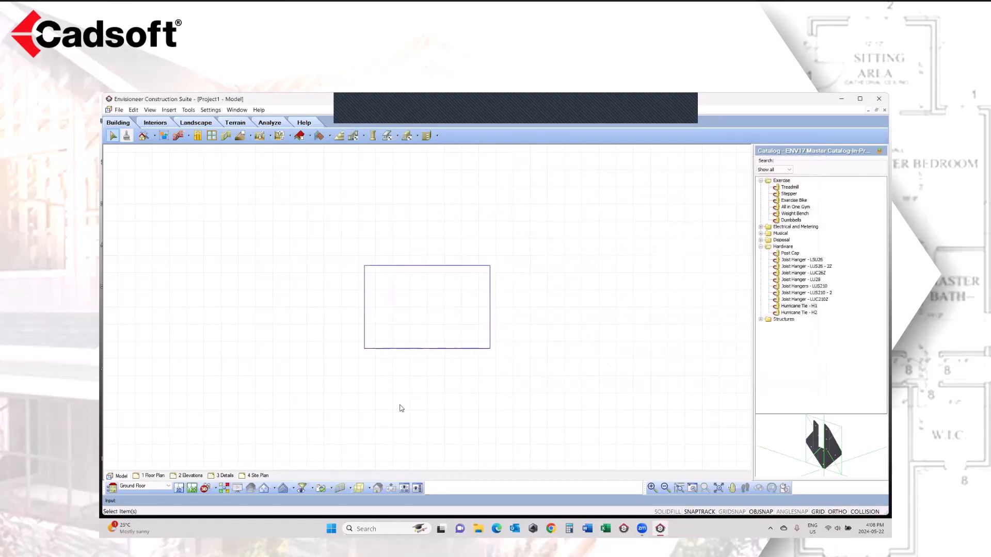
Step: Switch to the Foundation level and place a camera inside the basement, looking from the lower-left corner of the plan towards its centre
click(151, 486)
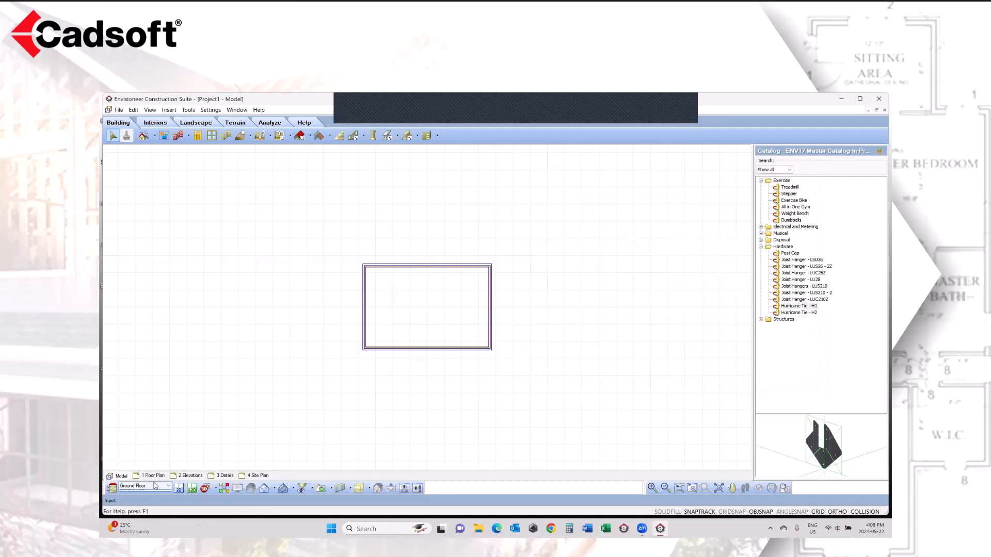
click(148, 502)
click(206, 488)
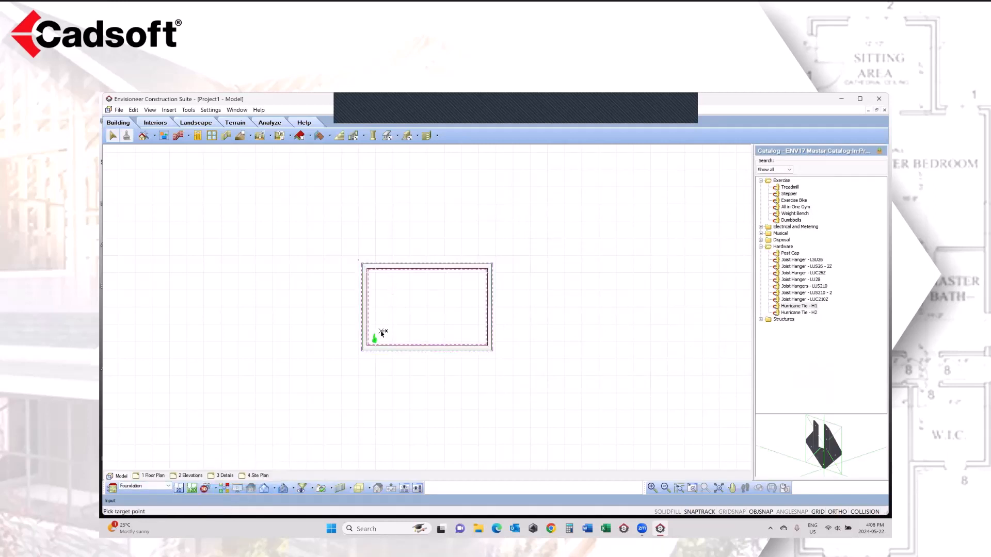
click(373, 339)
click(413, 307)
Step: Replace the basement's Wool Level Loop Carpet floor with the 4" Concrete Floor slab
click(457, 402)
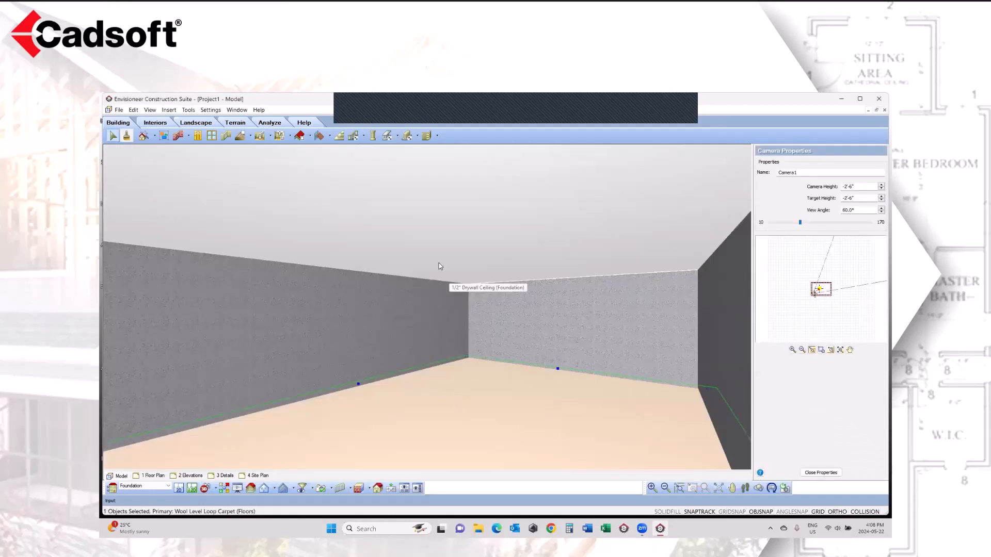
right_click(475, 392)
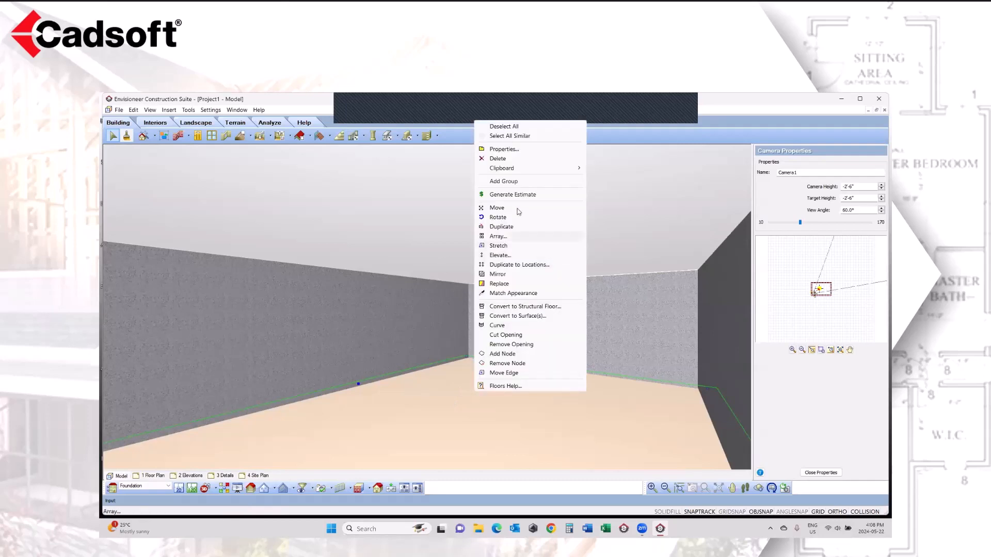
click(499, 284)
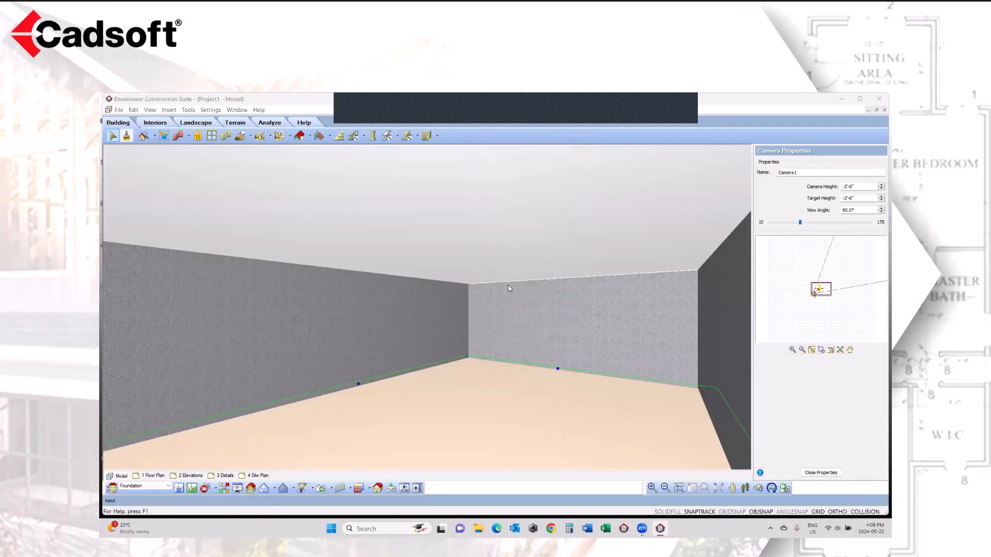
click(480, 313)
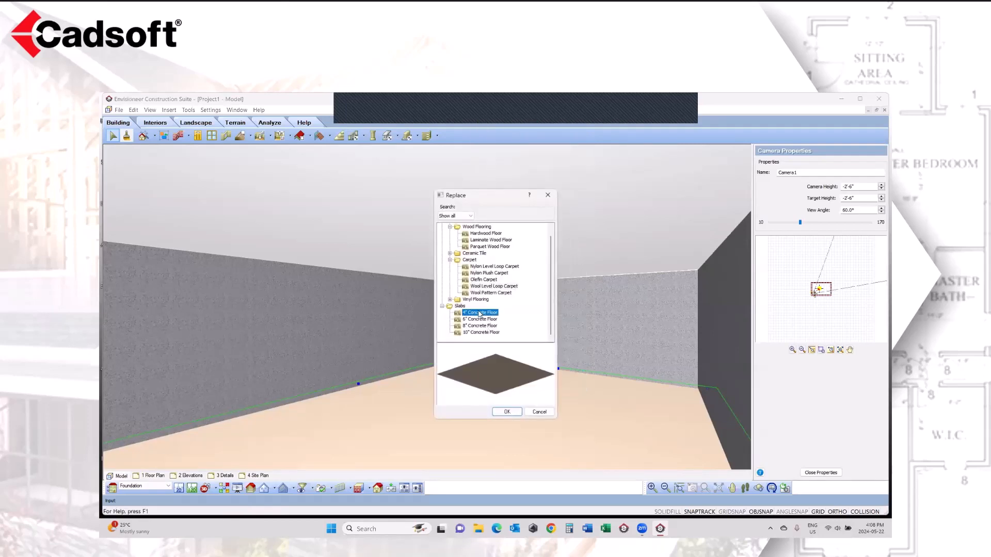
click(513, 413)
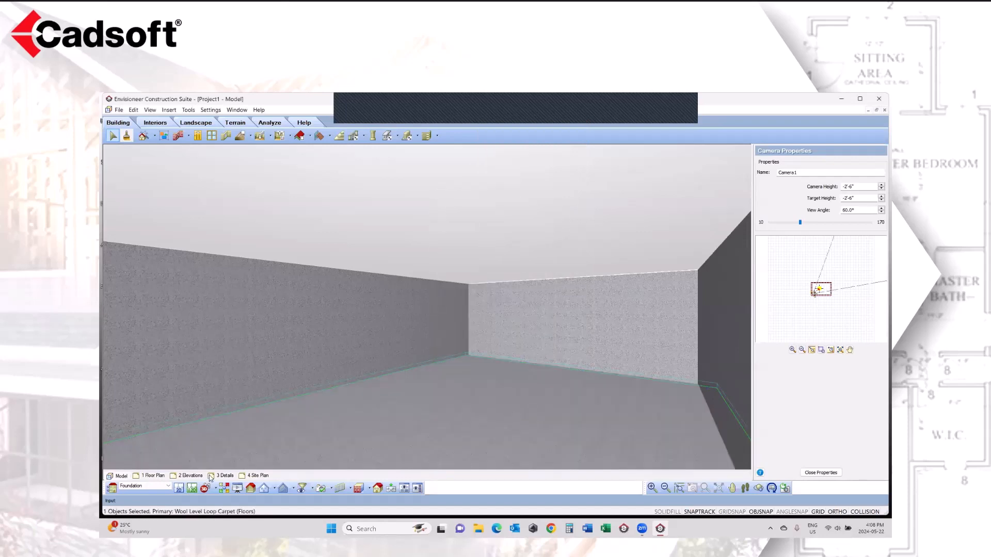
Step: In the Webinar Model's 2D ground floor plan, open the properties of the 2x6 Stone Base Composite Siding Upper wall on the lower projection's left side
click(179, 489)
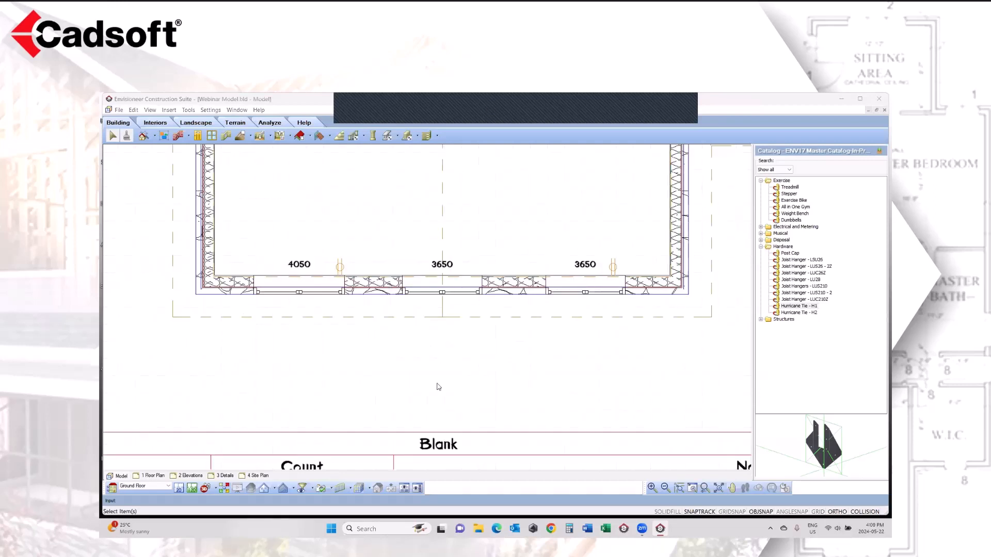
click(705, 489)
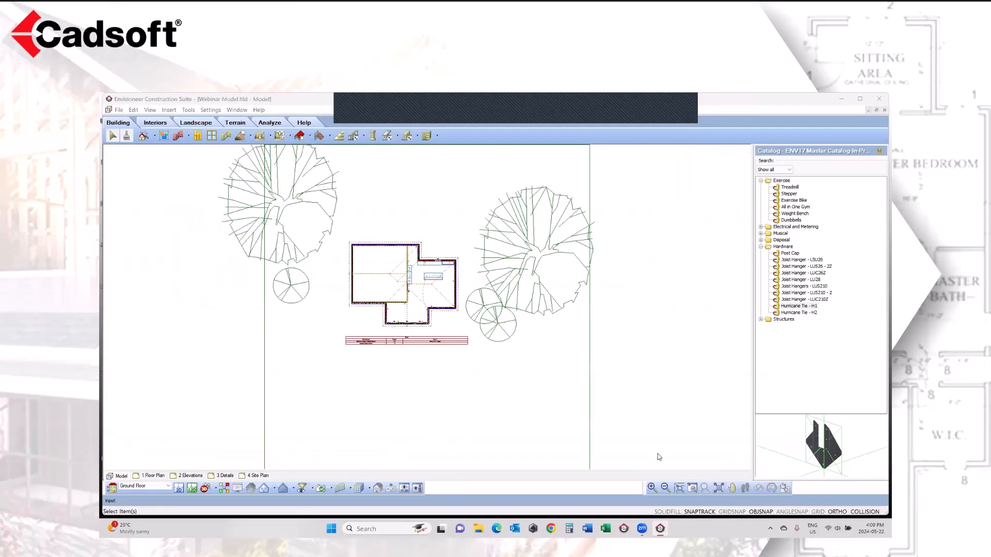
click(692, 488)
mouse_move(465, 243)
mouse_down()
mouse_move(373, 325)
mouse_move(344, 337)
mouse_up()
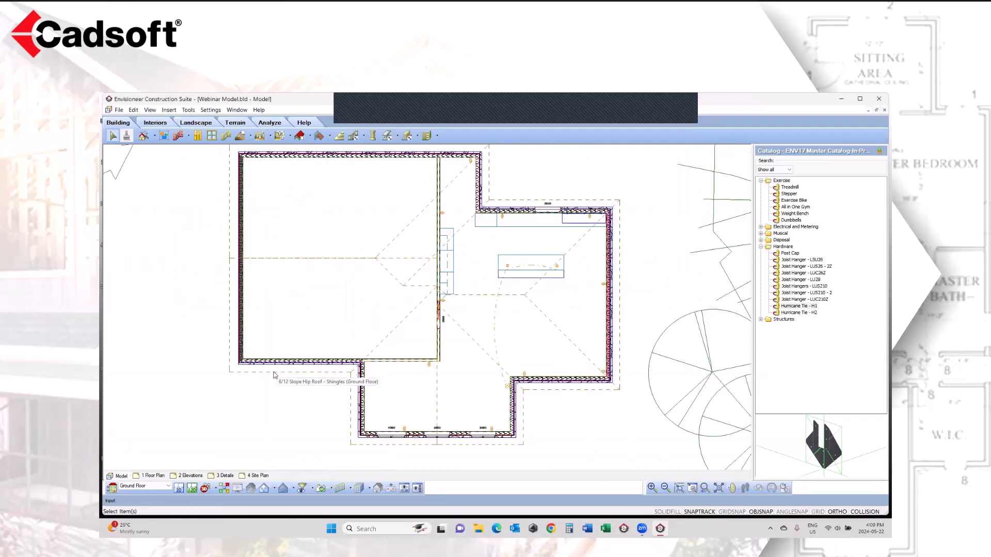
click(362, 417)
right_click(362, 191)
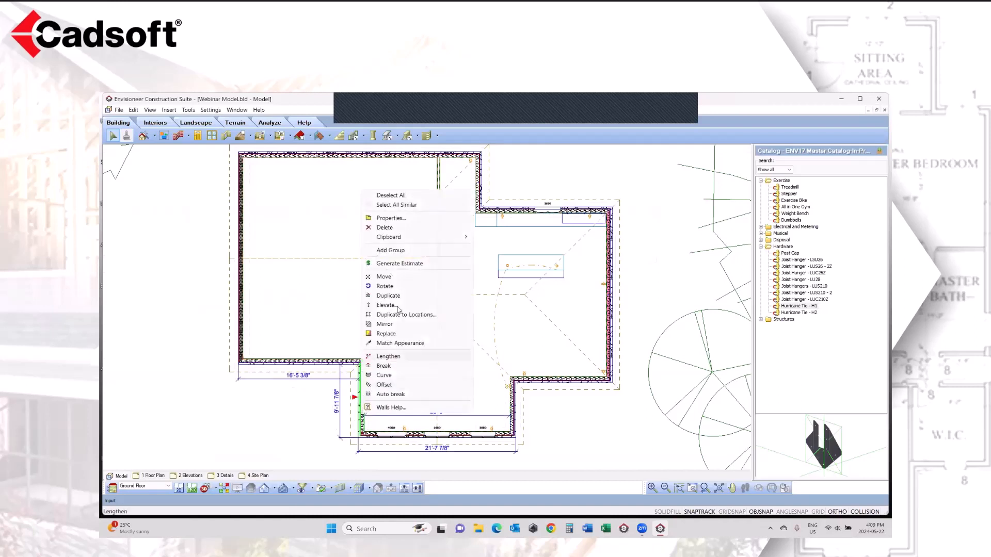
click(391, 219)
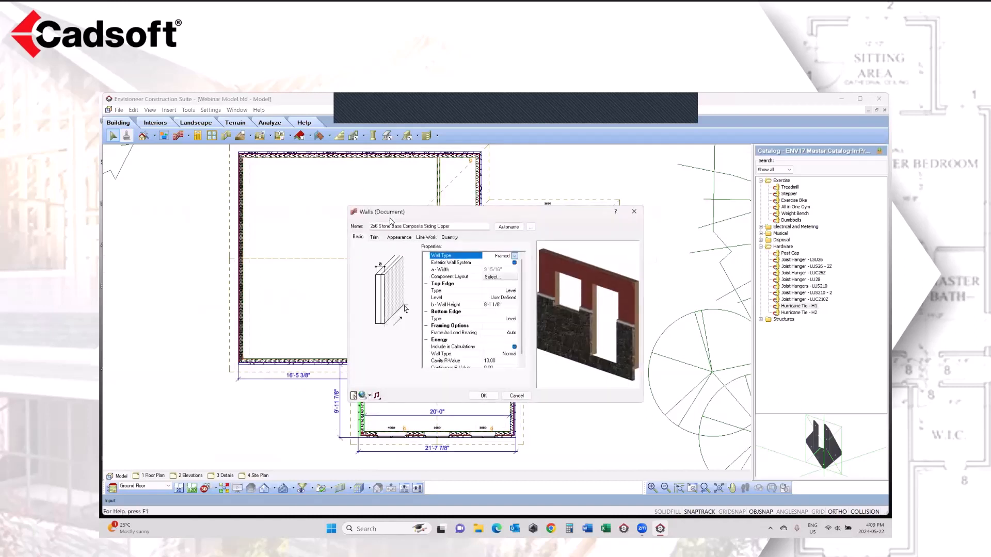
Step: Set the line work pattern background to Magenta for both 2X6 Insulated Core components of the wall
click(405, 238)
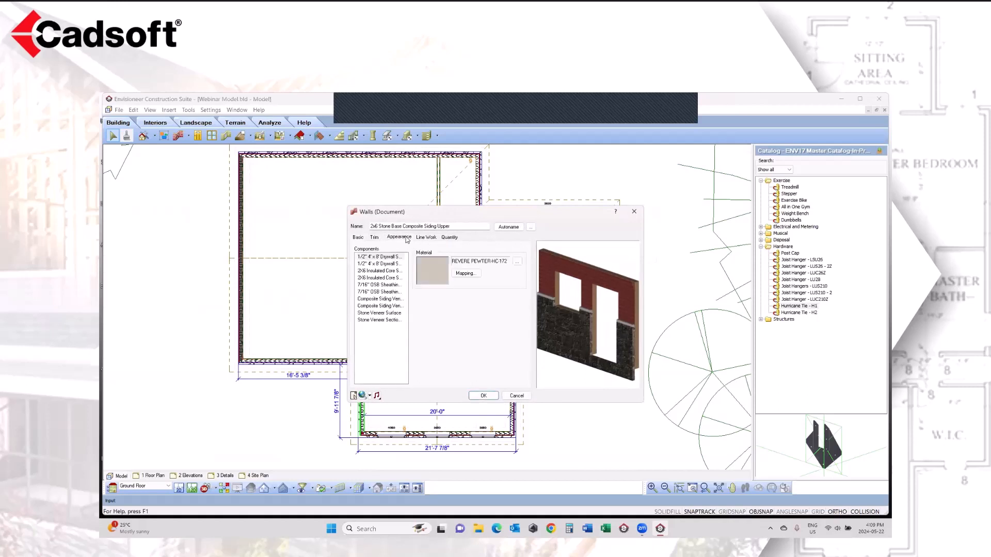
click(367, 272)
click(426, 237)
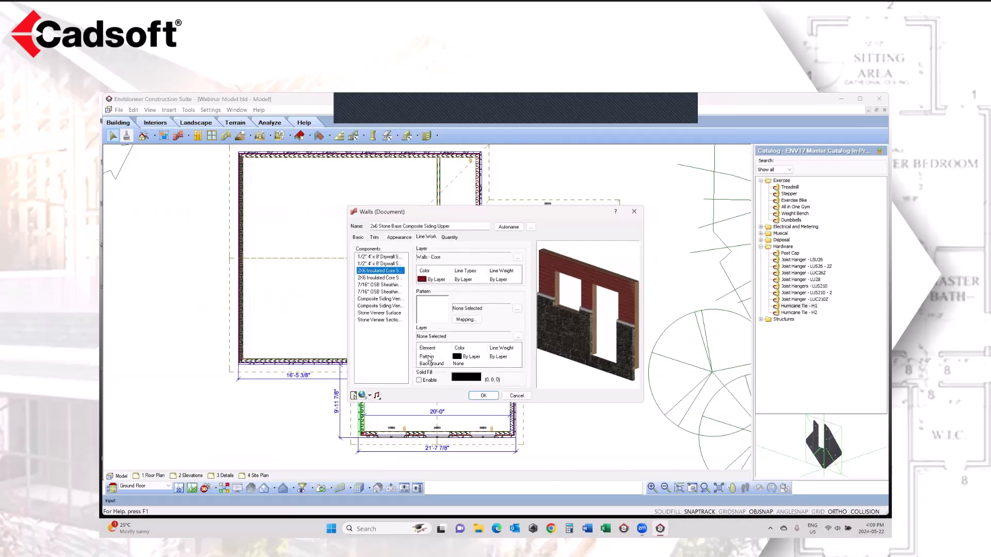
click(464, 364)
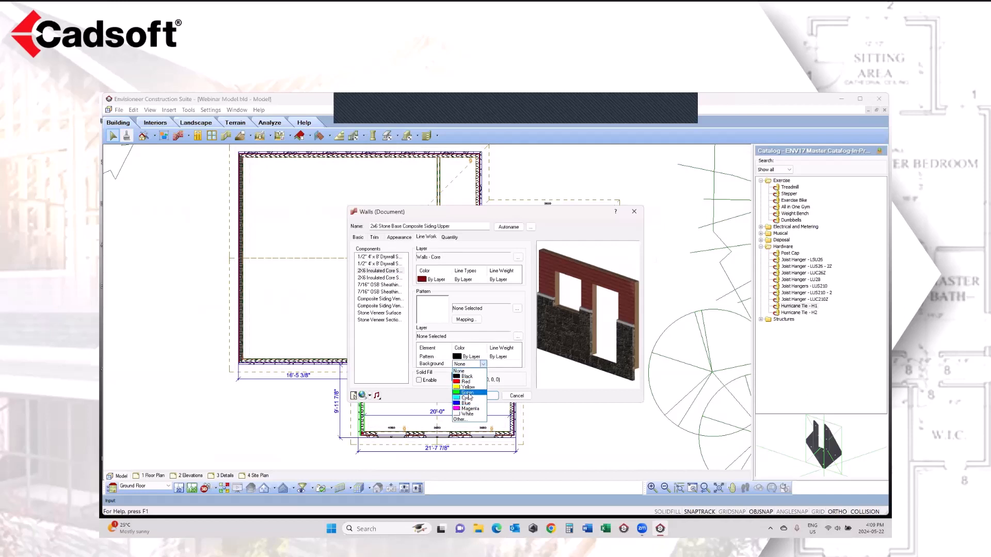
click(469, 408)
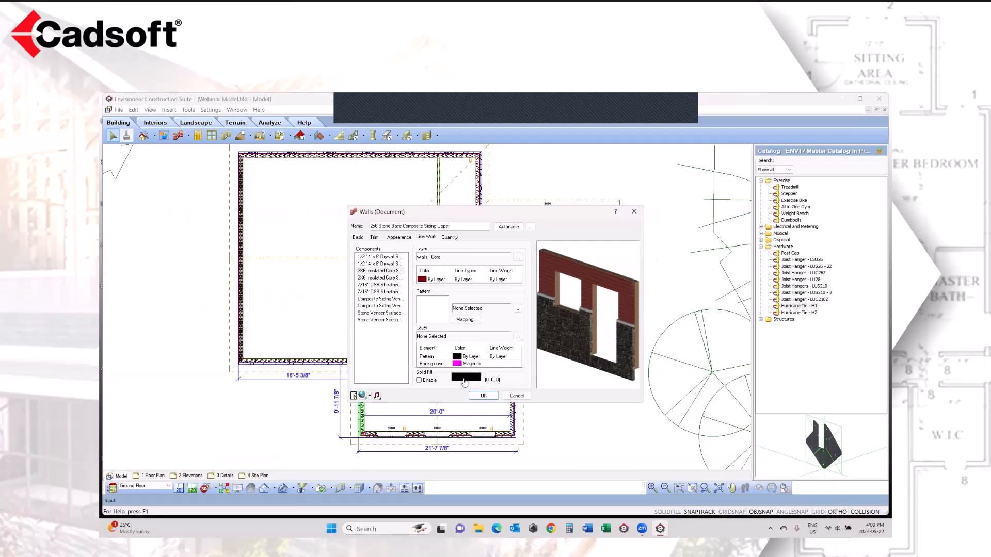
click(393, 279)
click(475, 365)
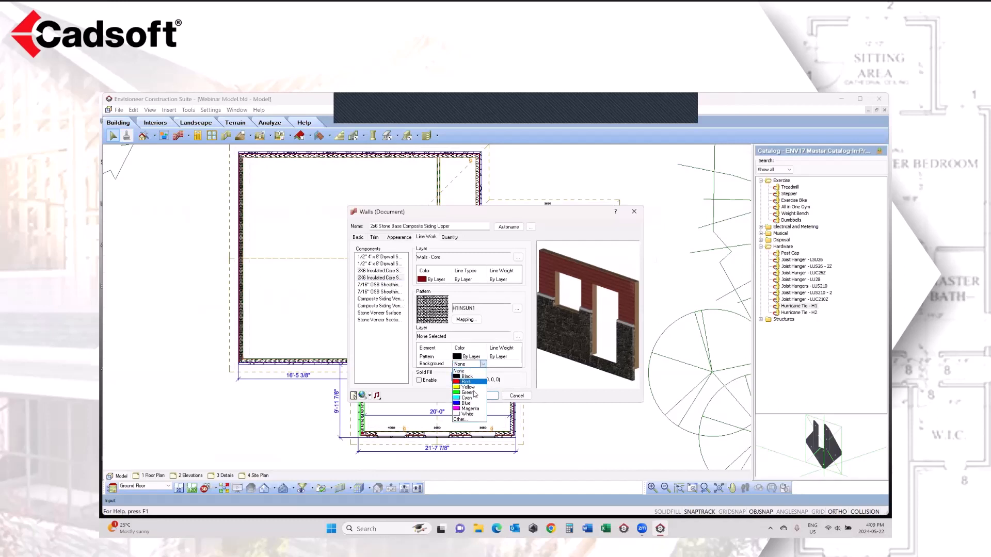
click(471, 408)
click(493, 396)
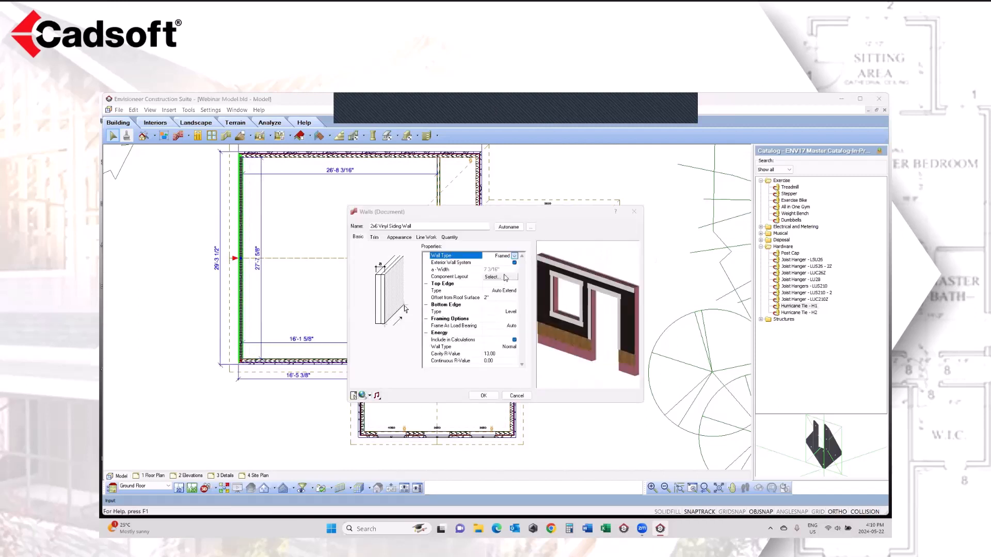
Step: Open the component layout of the vinyl siding wall along the plan's left side to inspect its 2X6 Insulated Core
click(505, 279)
click(505, 278)
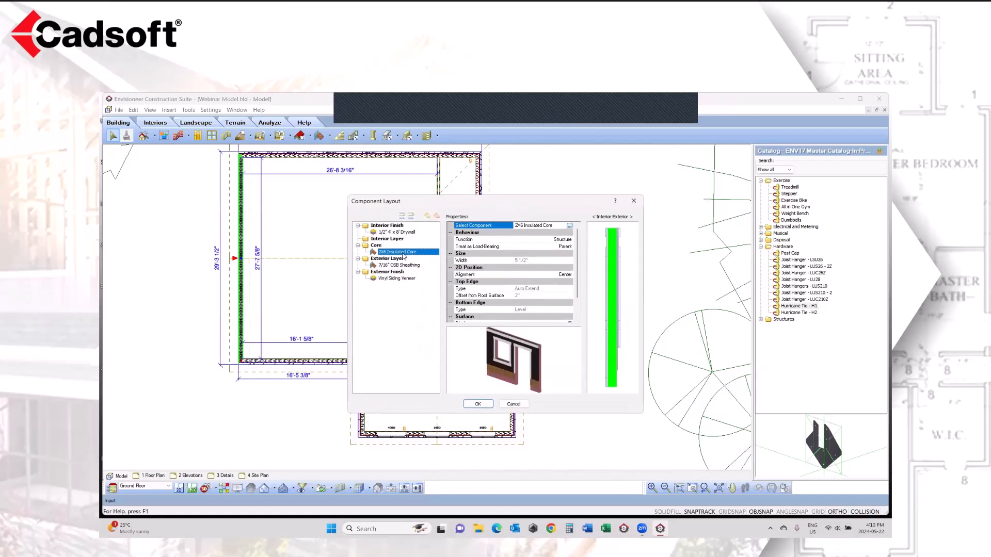